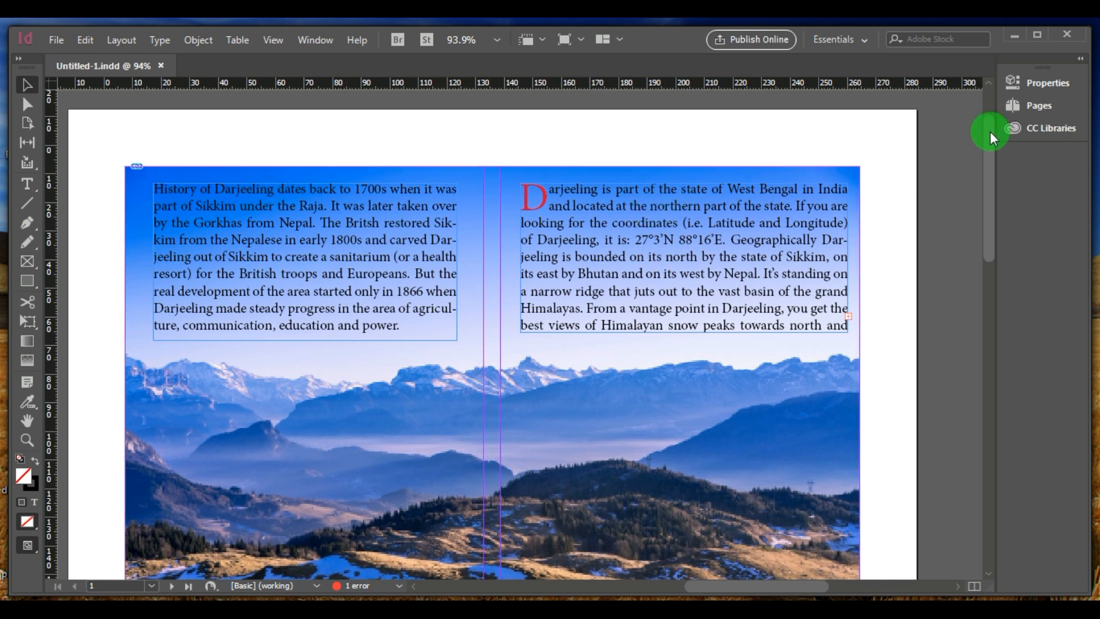
Expand the collapsed panel group and display the document properties
left_click_drag(990, 132, 991, 150)
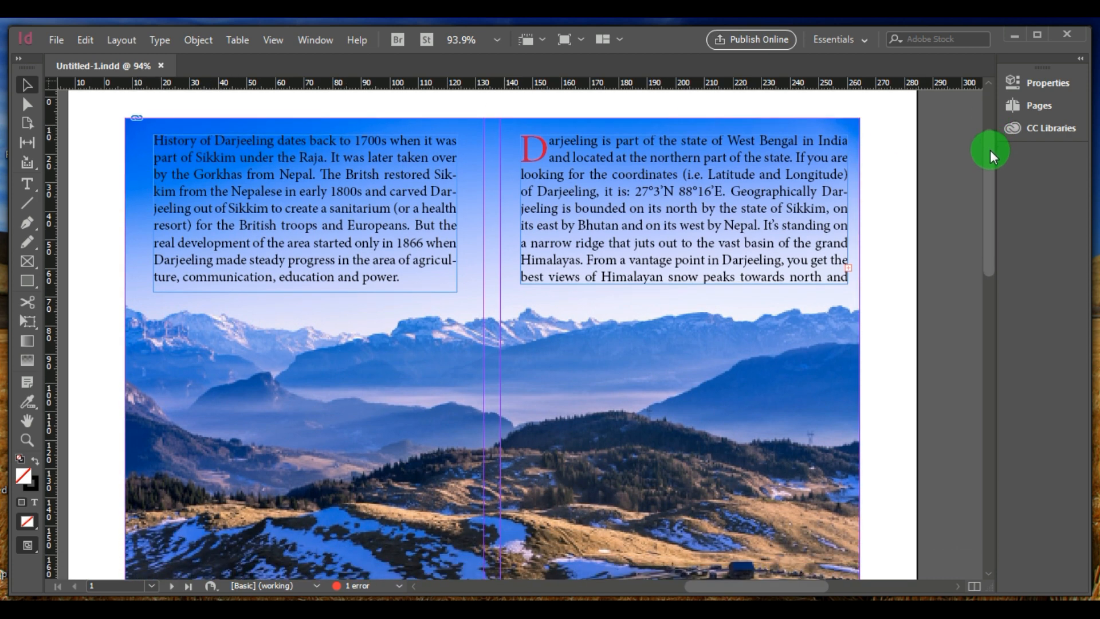
left_click(1077, 61)
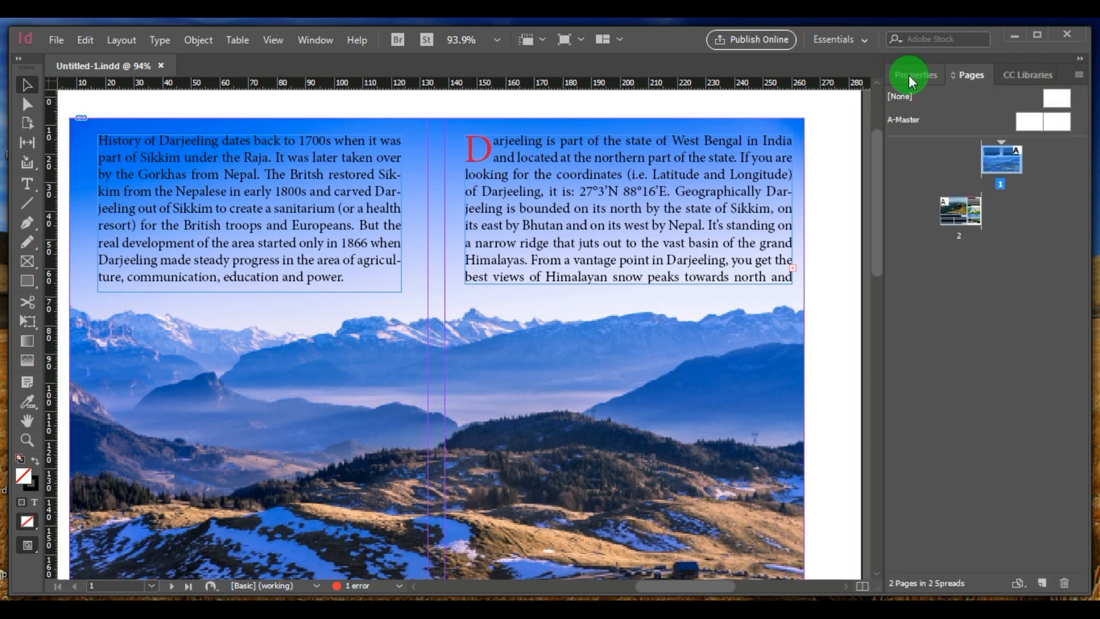
left_click(909, 75)
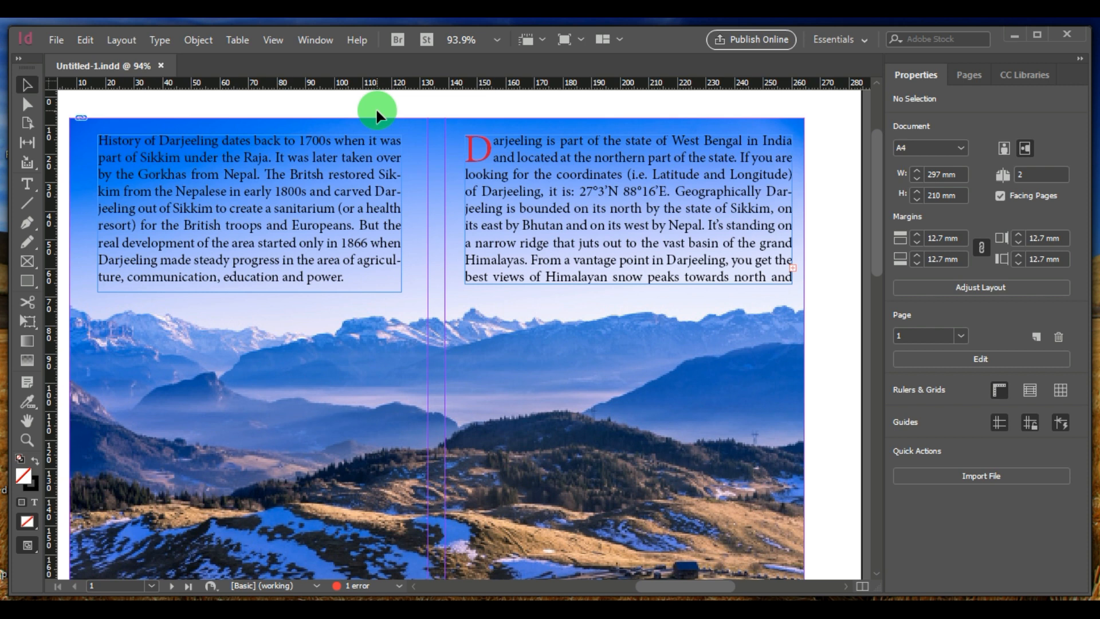
Look through the page size presets, try portrait orientation for the document, and restore landscape
left_click(961, 149)
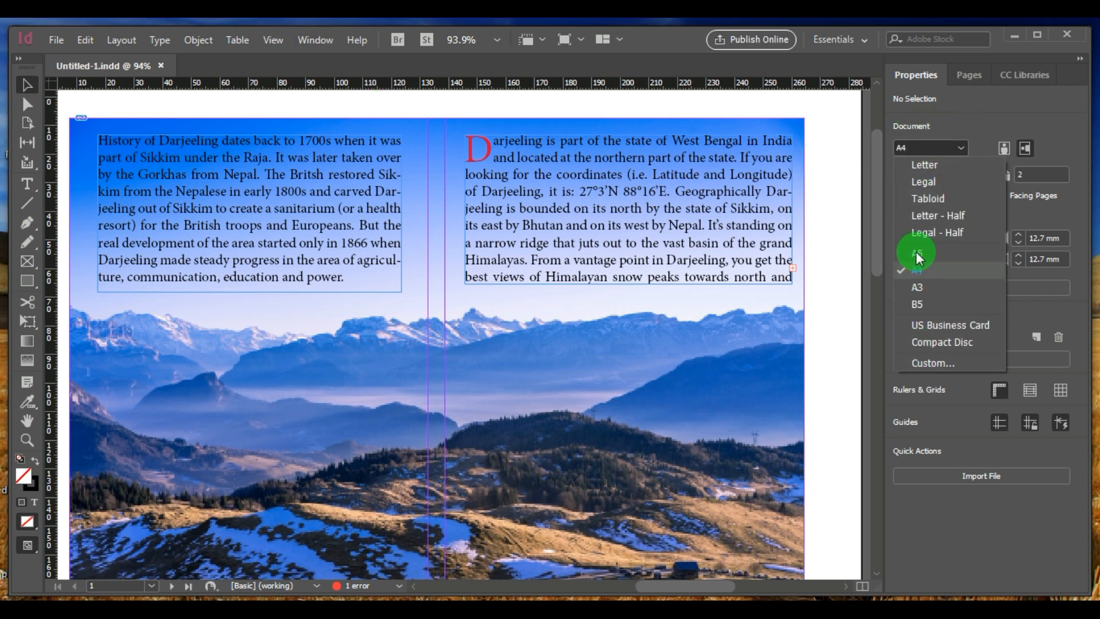
left_click(983, 112)
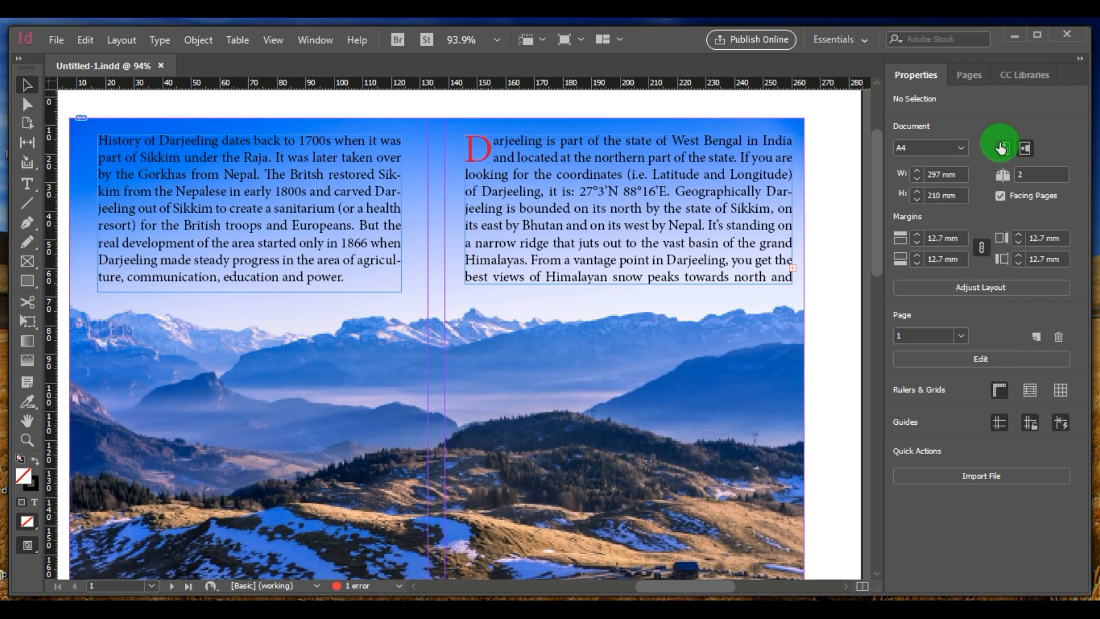
left_click(1026, 147)
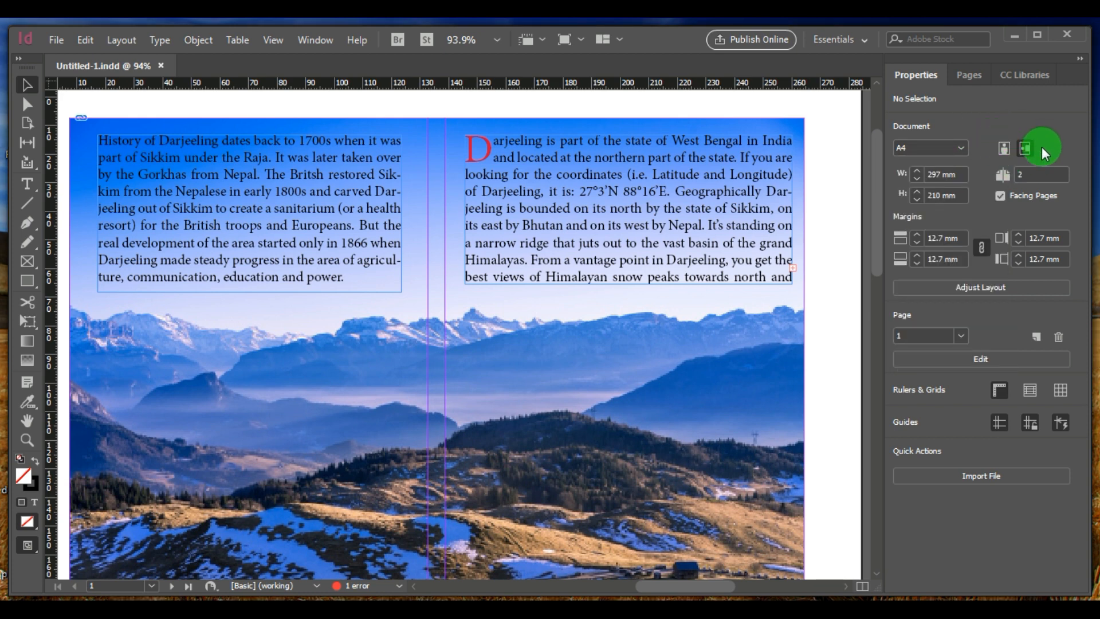
left_click(1003, 154)
left_click(1027, 148)
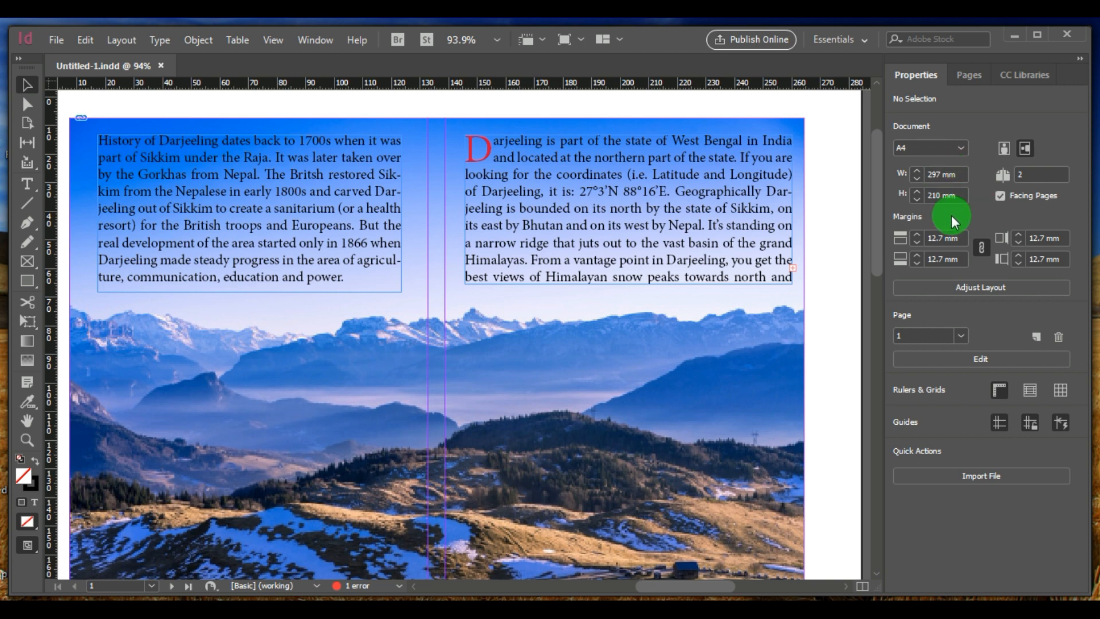
Try the Letter page size for the document and restore A4 in landscape orientation
left_click(959, 144)
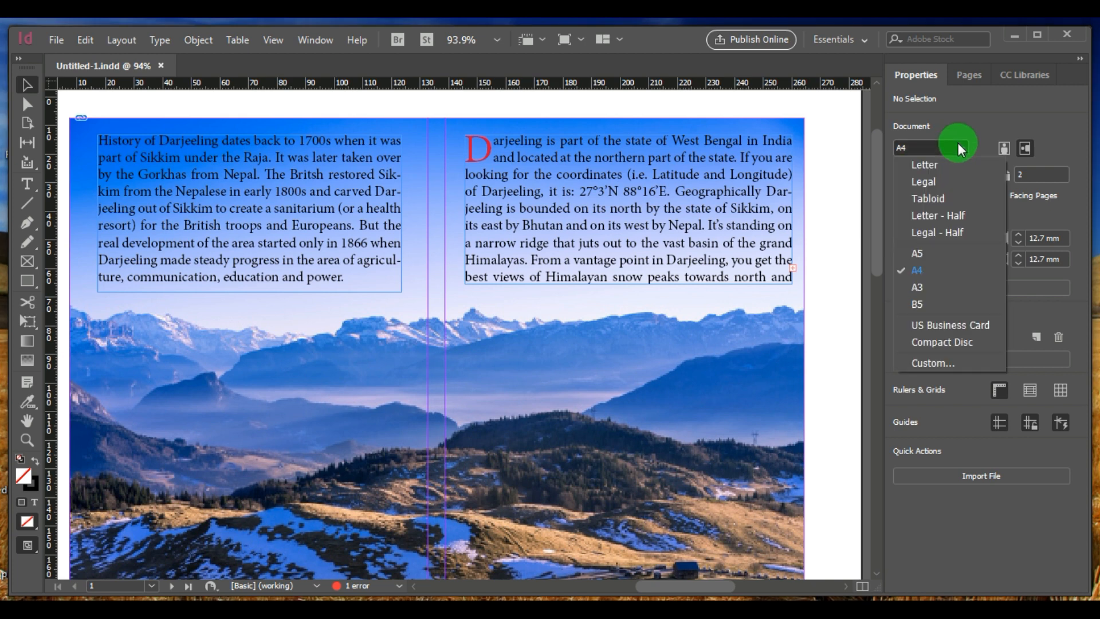
left_click(931, 166)
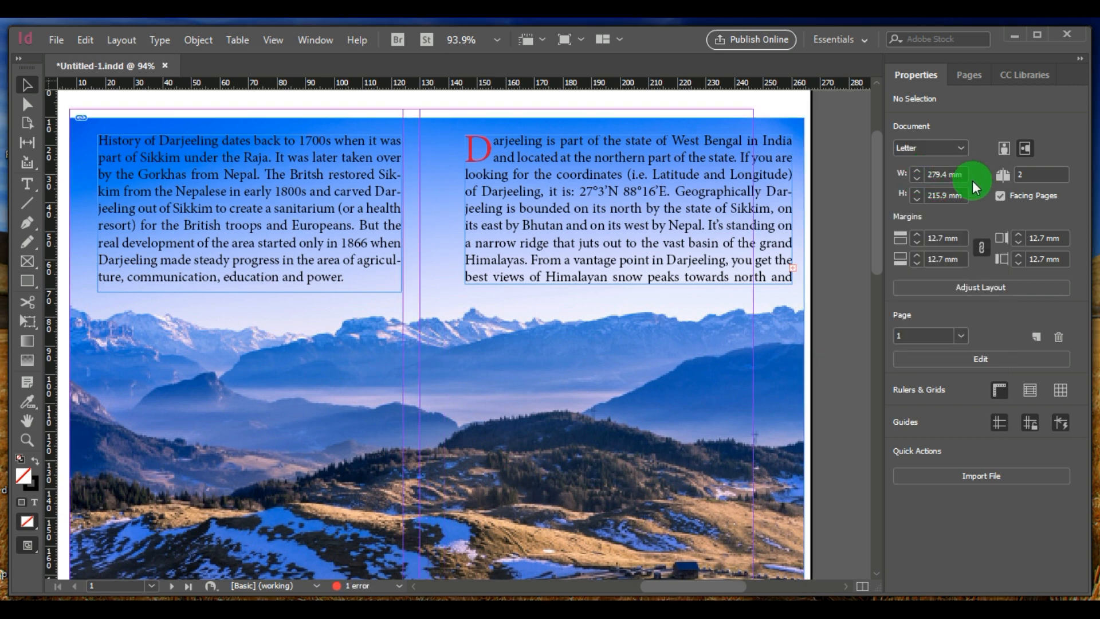
left_click(954, 150)
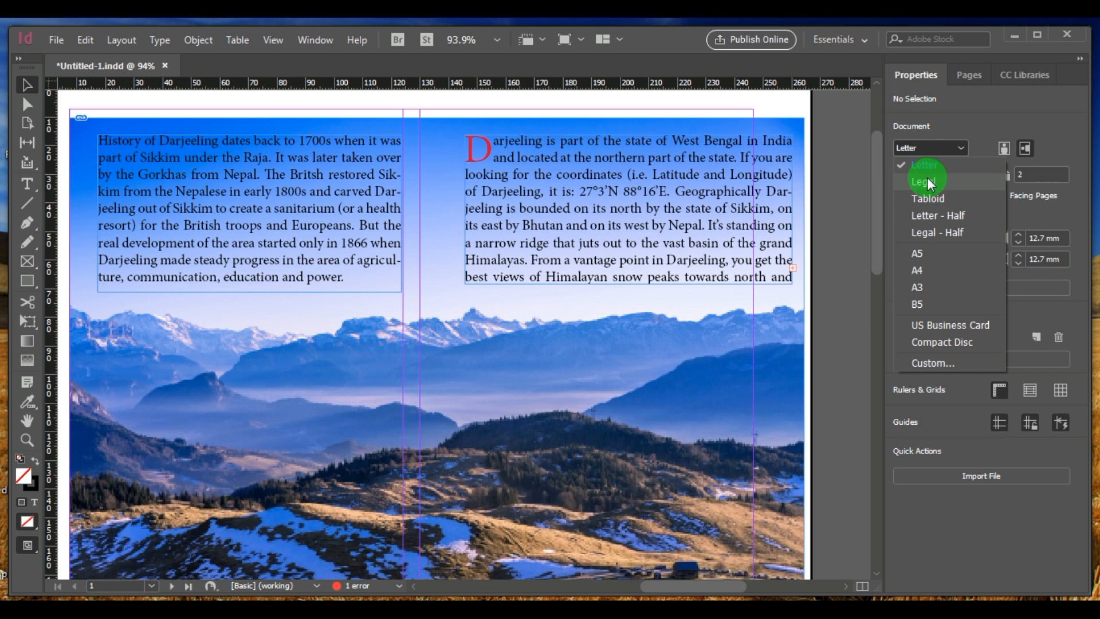
left_click(920, 270)
left_click(1023, 153)
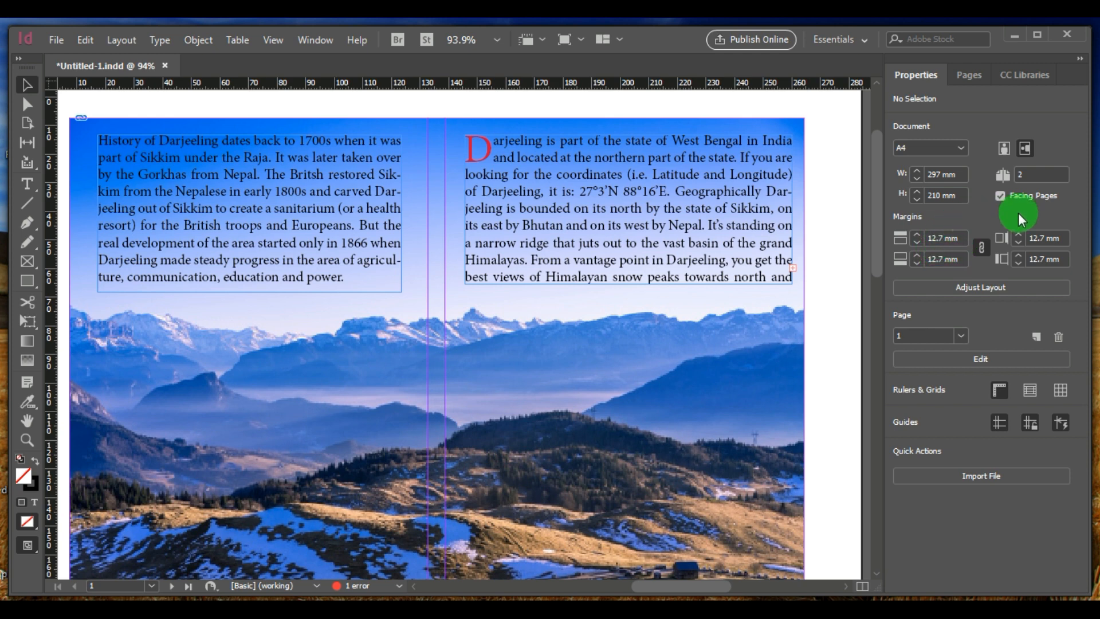
Set all four page margins to 15 mm with the margin values linked
left_click(981, 250)
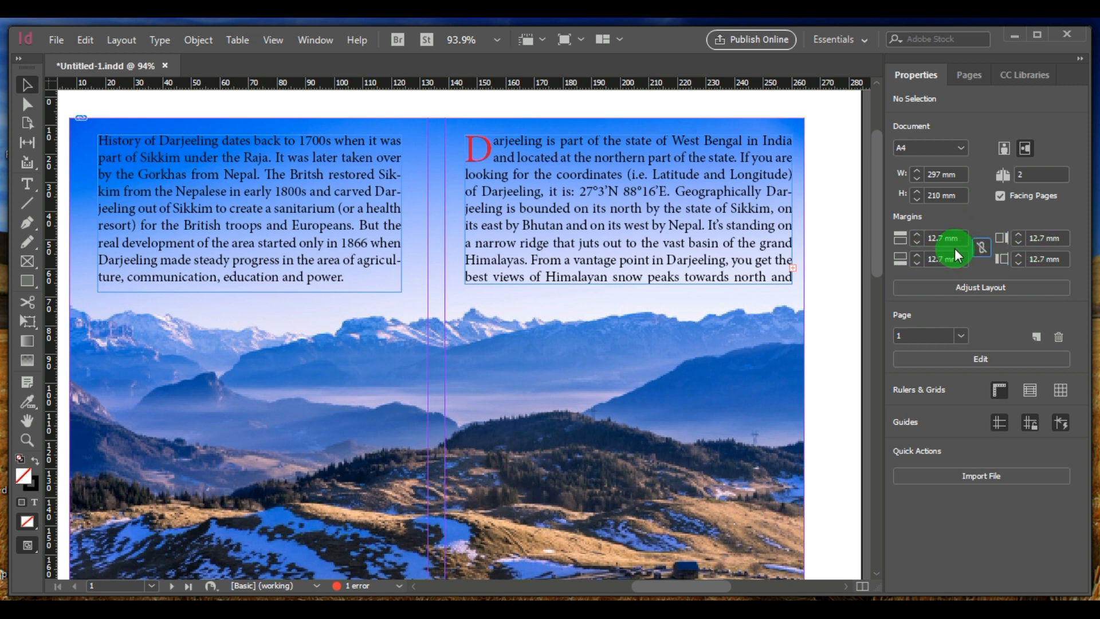
left_click(981, 248)
left_click_drag(963, 239, 895, 236)
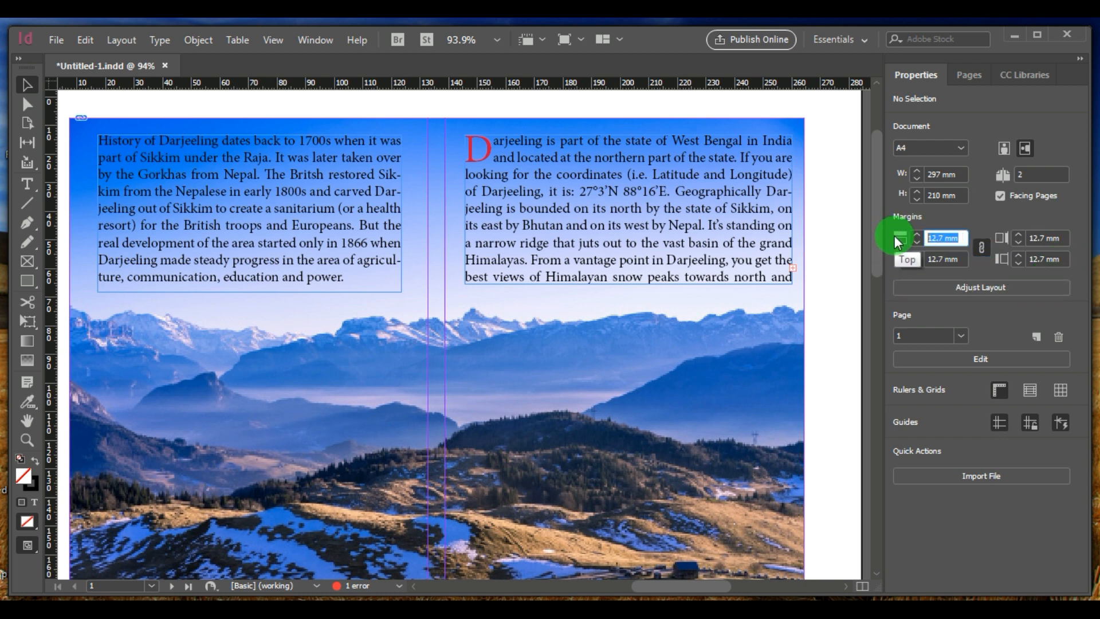
type("15")
key("Return")
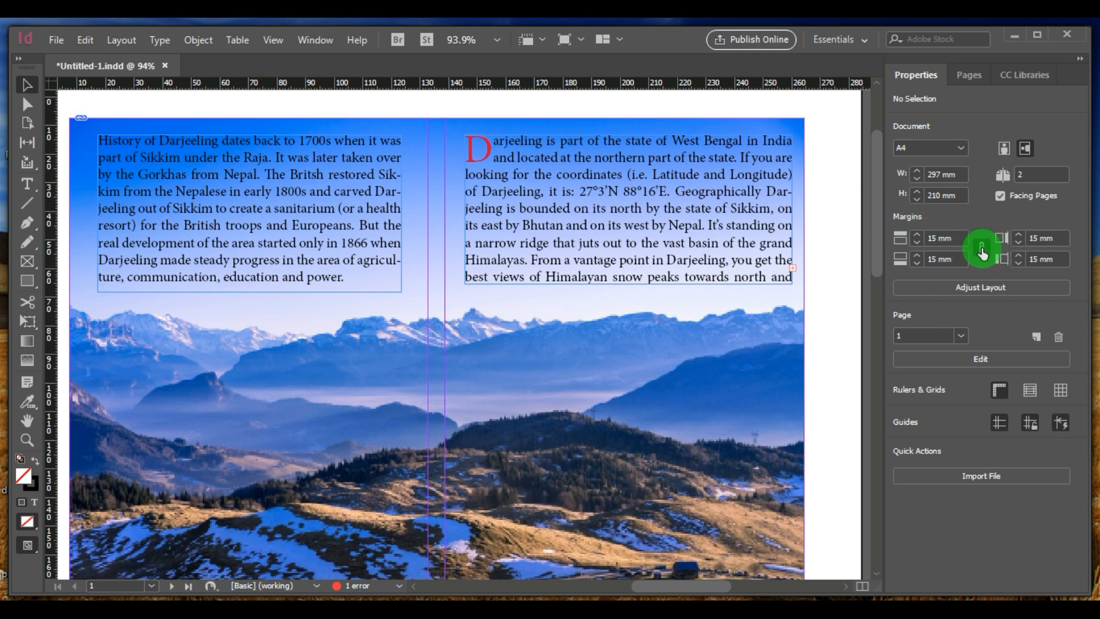
Set all four linked page margins to 12.5 mm
left_click_drag(953, 239, 778, 214)
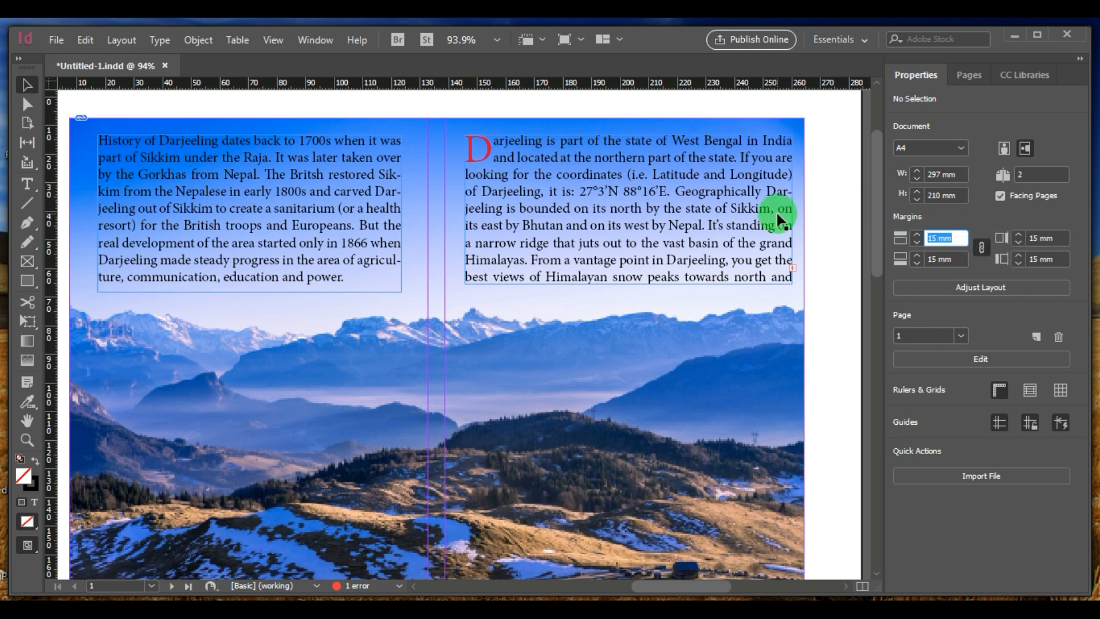
type("12.5")
key("Return")
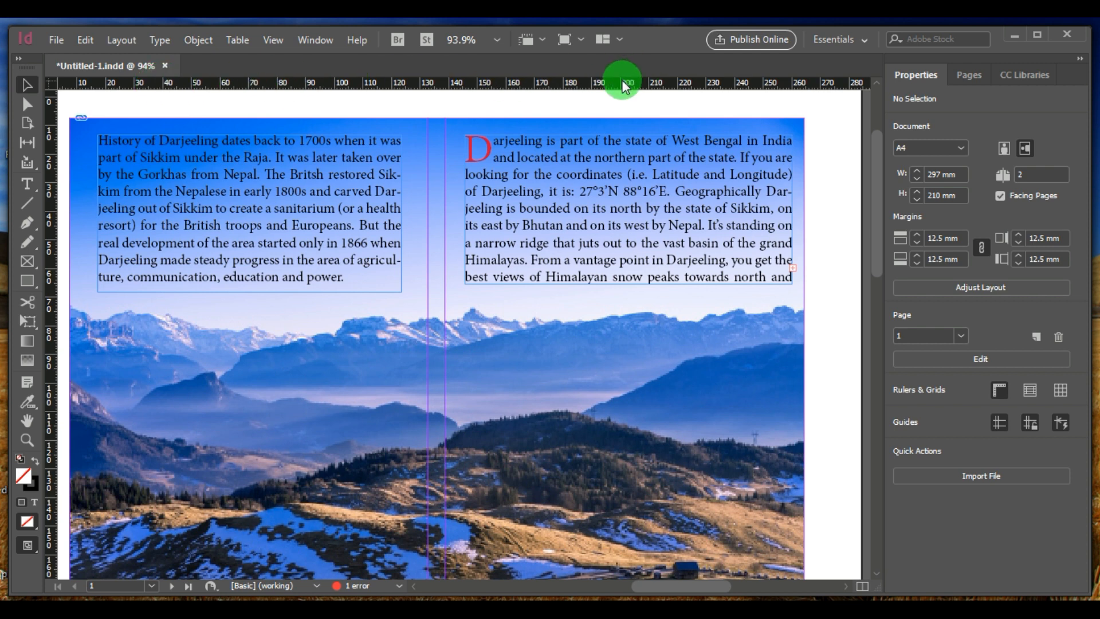
Place a horizontal ruler guide at Y 79 mm on page 1 and pull it off the page
left_click_drag(624, 86, 791, 321)
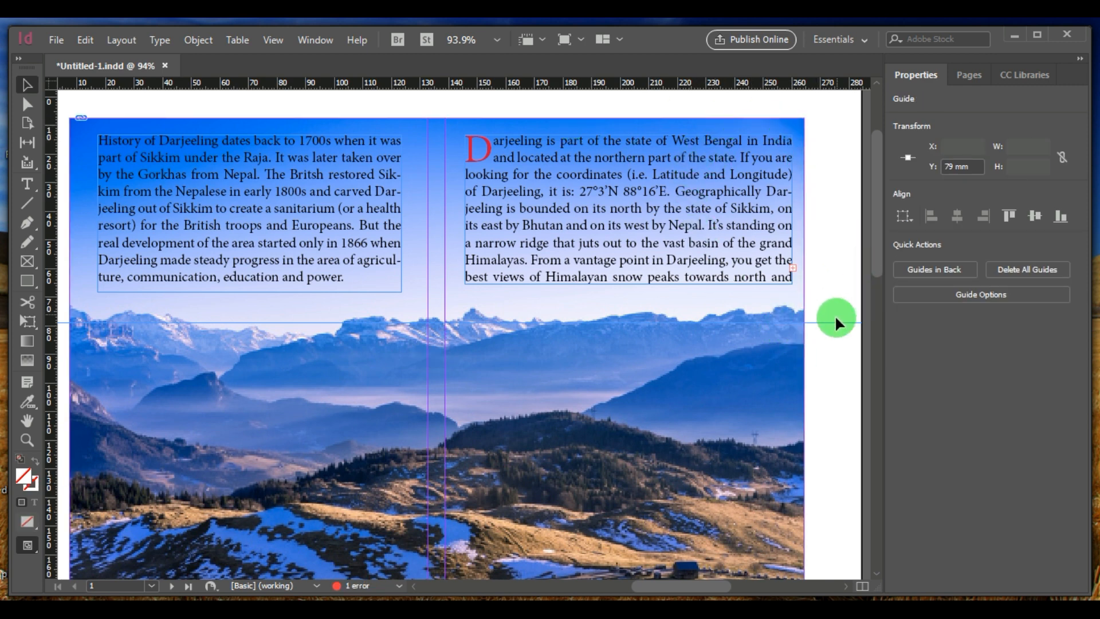
left_click_drag(834, 321, 745, 584)
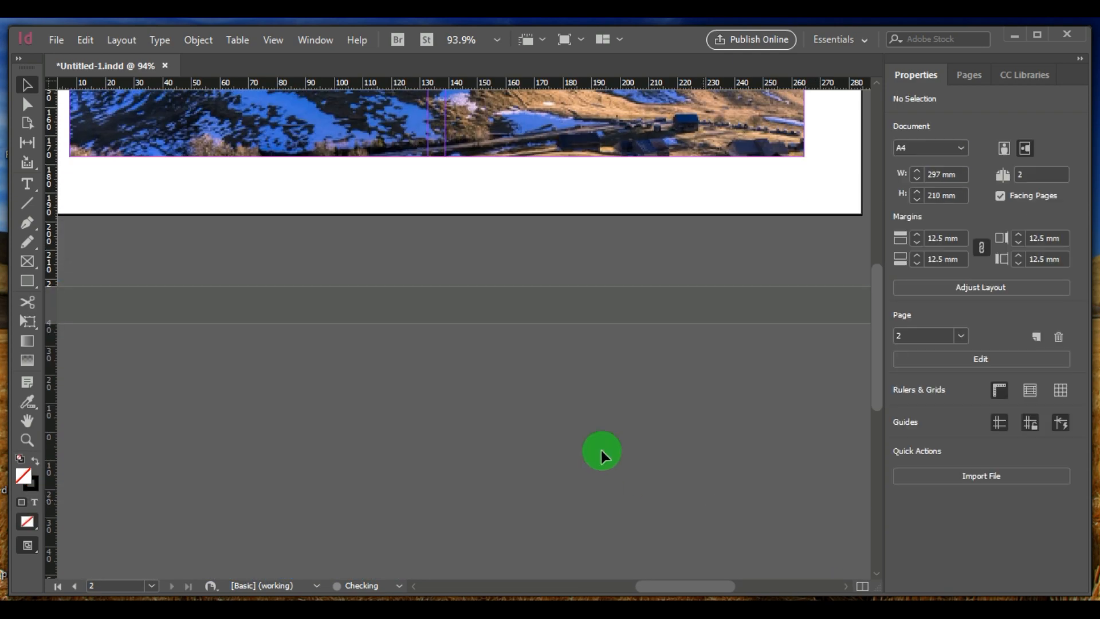
Move the ruler zero point to where the right column's left edge meets the top margin on page 1
scroll(604, 181, "up", 10)
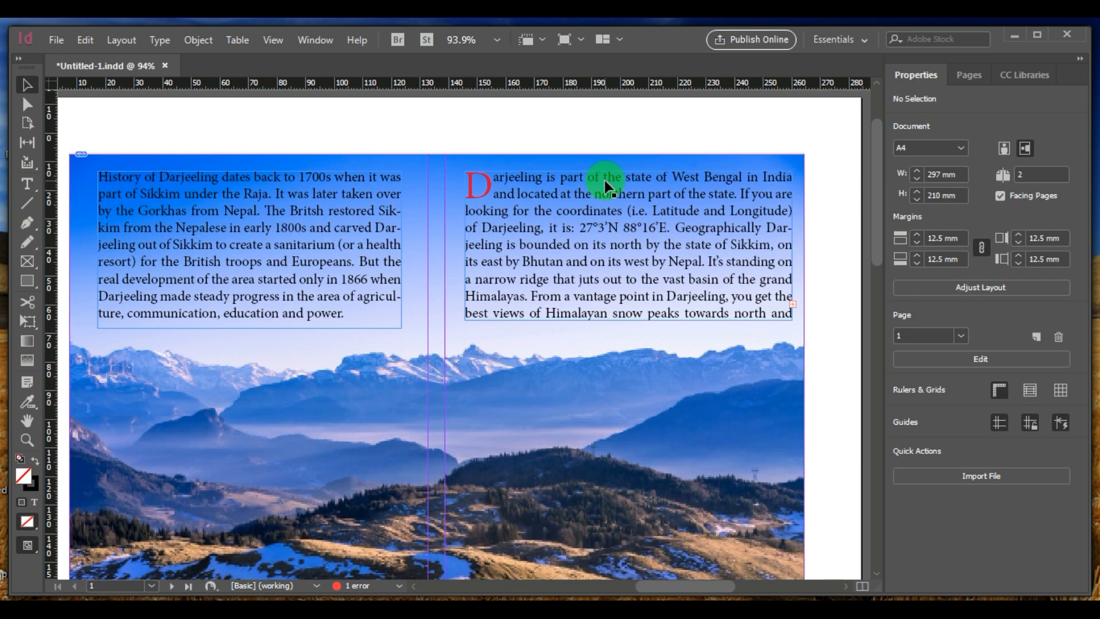
scroll(605, 186, "up", 2)
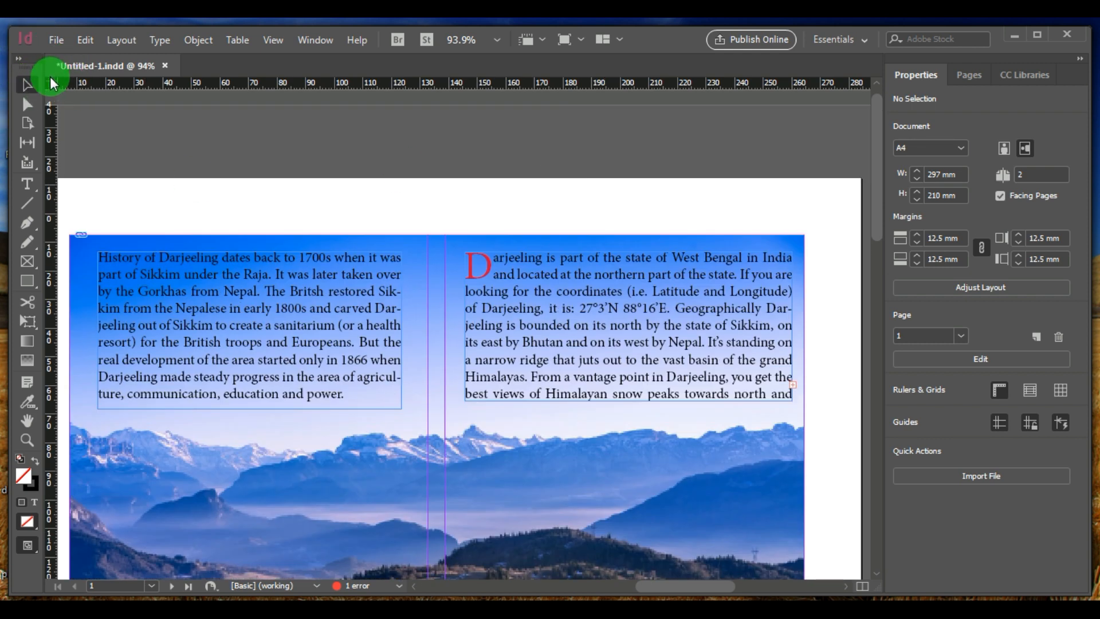
left_click_drag(48, 80, 446, 236)
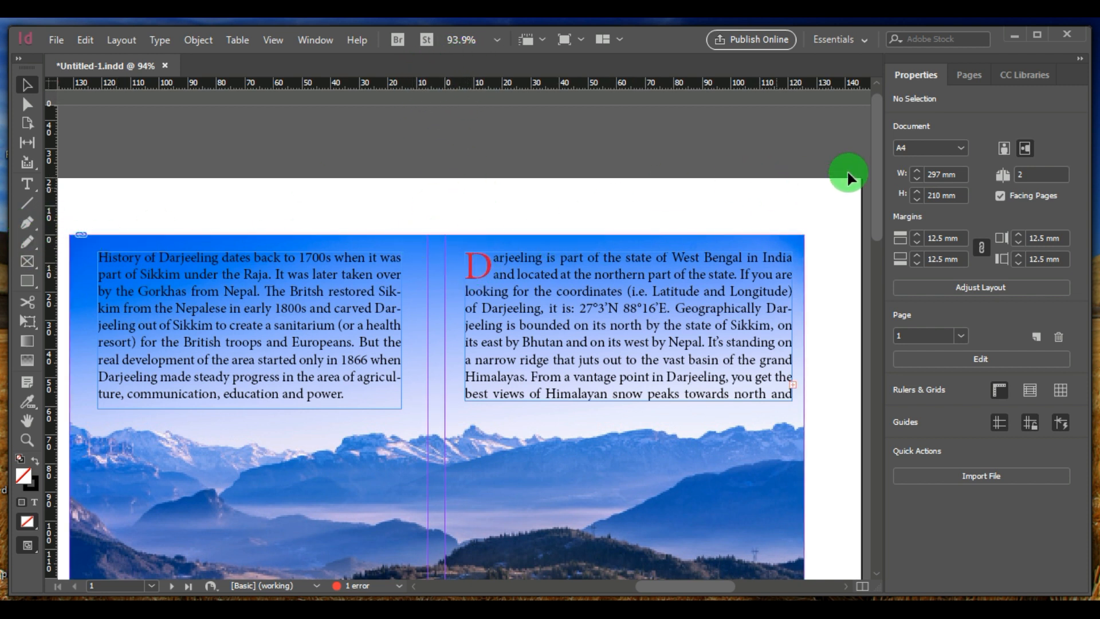
left_click_drag(878, 169, 880, 176)
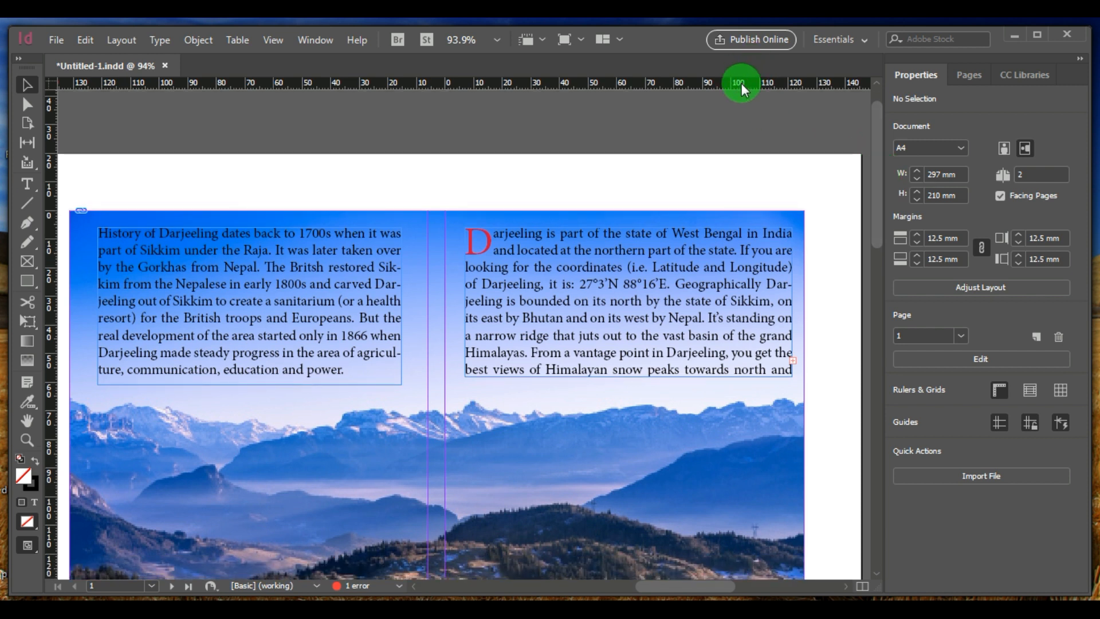
Pull out a horizontal guide to about Y 6 mm on page 1 and move it back above the page
left_click_drag(742, 84, 746, 228)
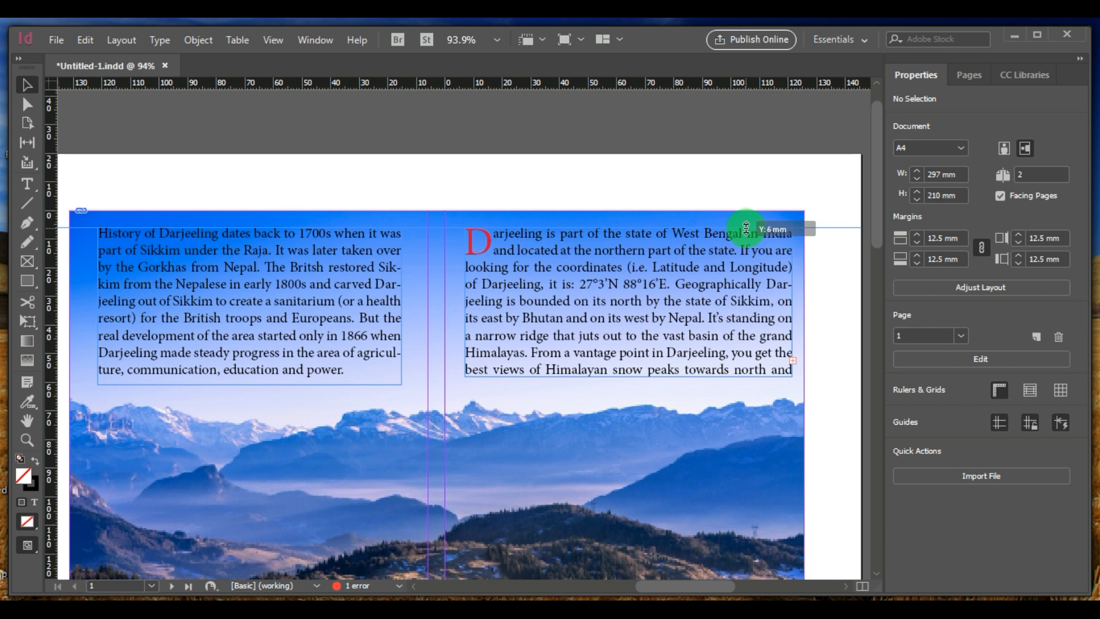
left_click_drag(746, 228, 710, 47)
Examine the layout from page 1 down to page 2 against the repositioned ruler origin
scroll(655, 223, "down", 3)
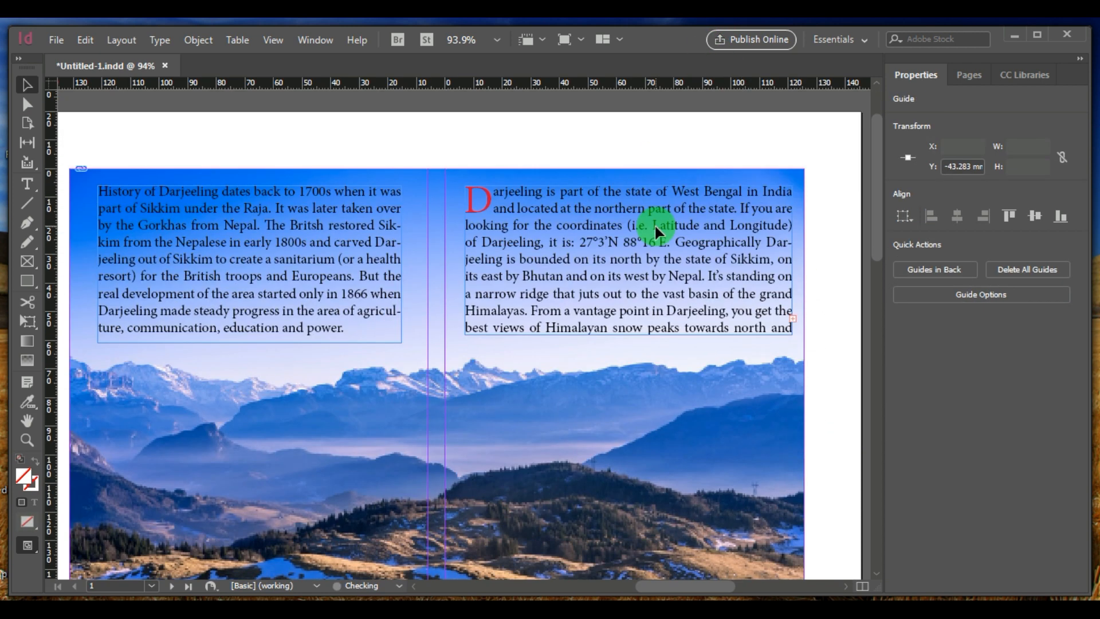
scroll(657, 232, "up", 1)
scroll(658, 233, "up", 1)
scroll(657, 232, "down", 1)
scroll(658, 227, "down", 1)
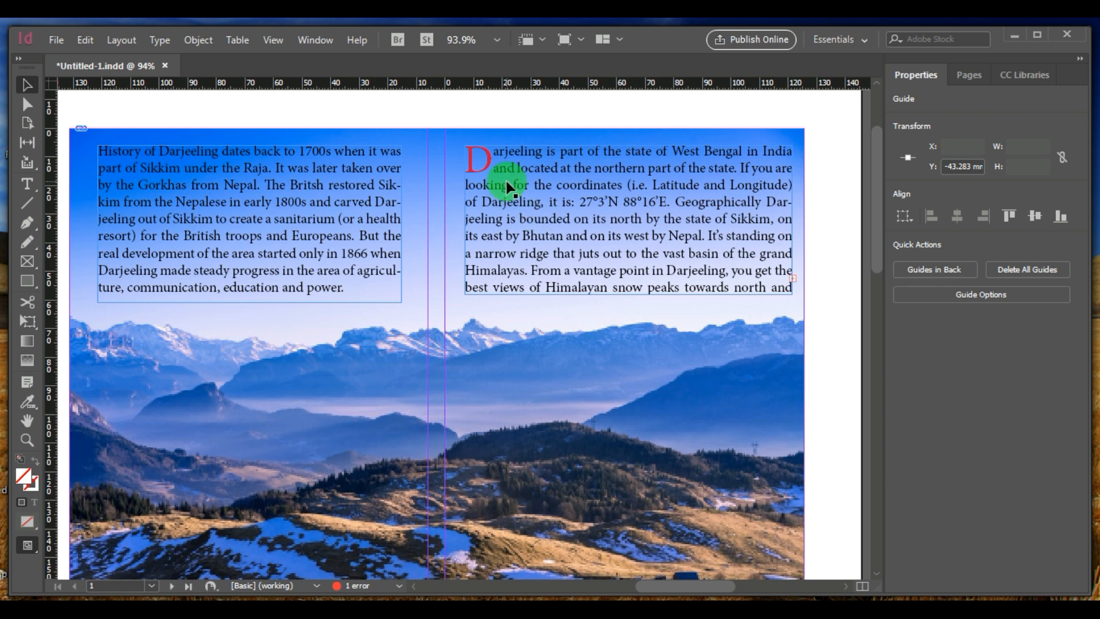
scroll(711, 224, "down", 1)
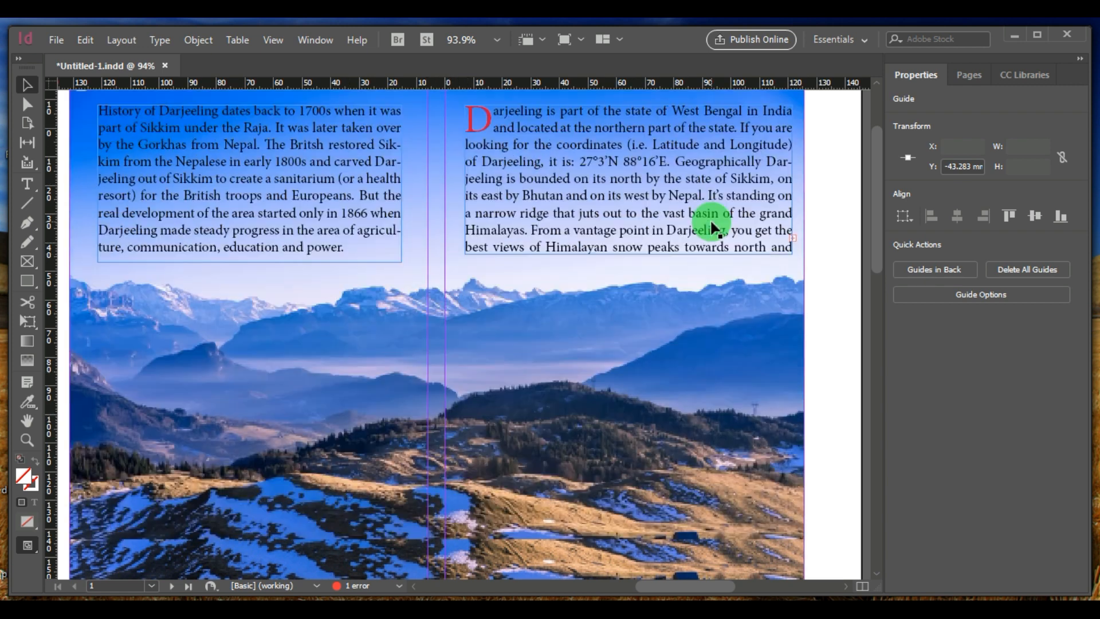
scroll(711, 226, "down", 3)
scroll(711, 225, "down", 10)
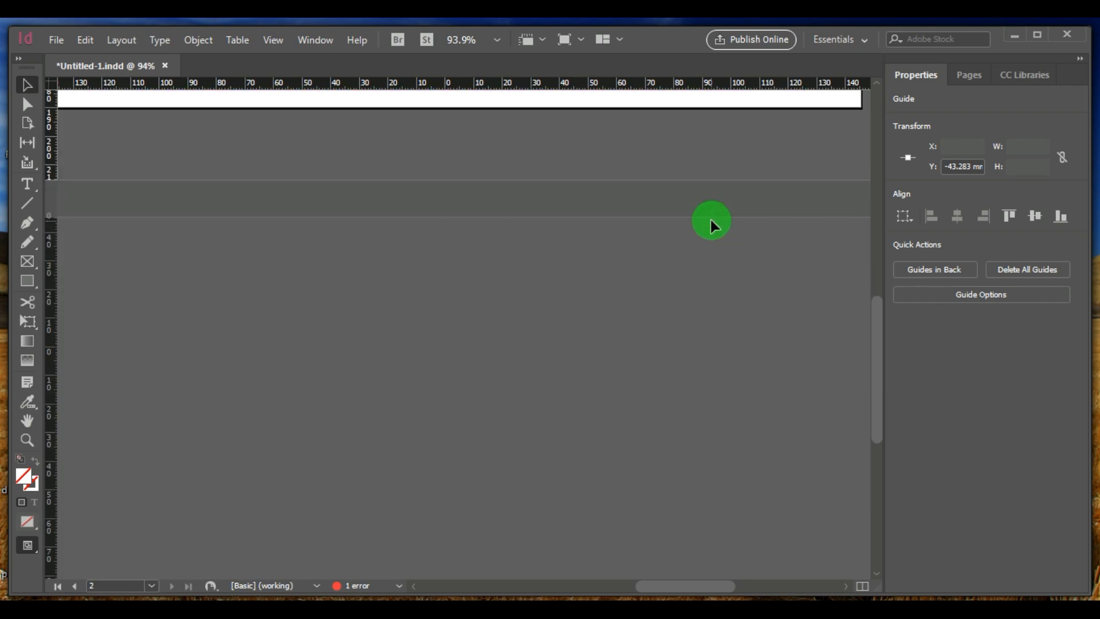
scroll(710, 224, "up", 16)
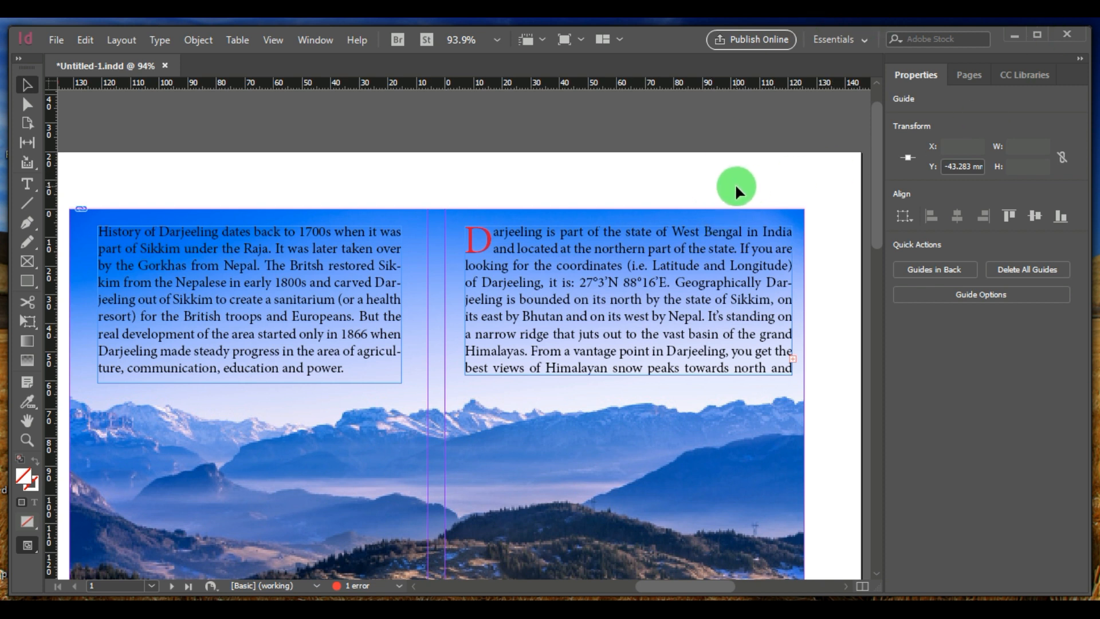
Go to page 2 through its thumbnail, look over its text and pictures, and return to page 1
left_click(967, 72)
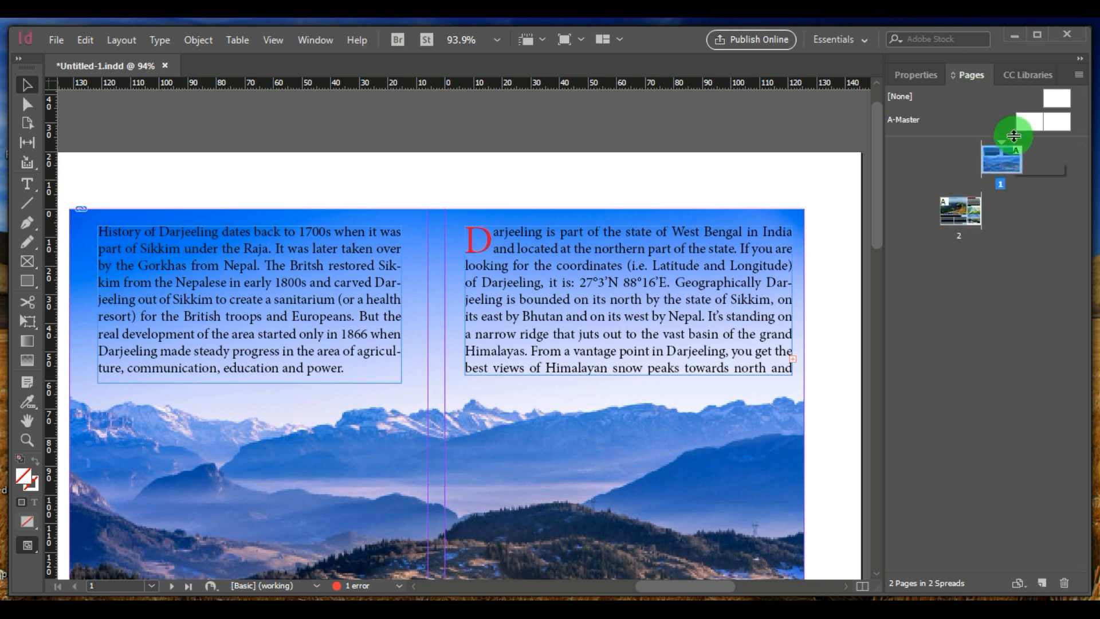
double_click(957, 208)
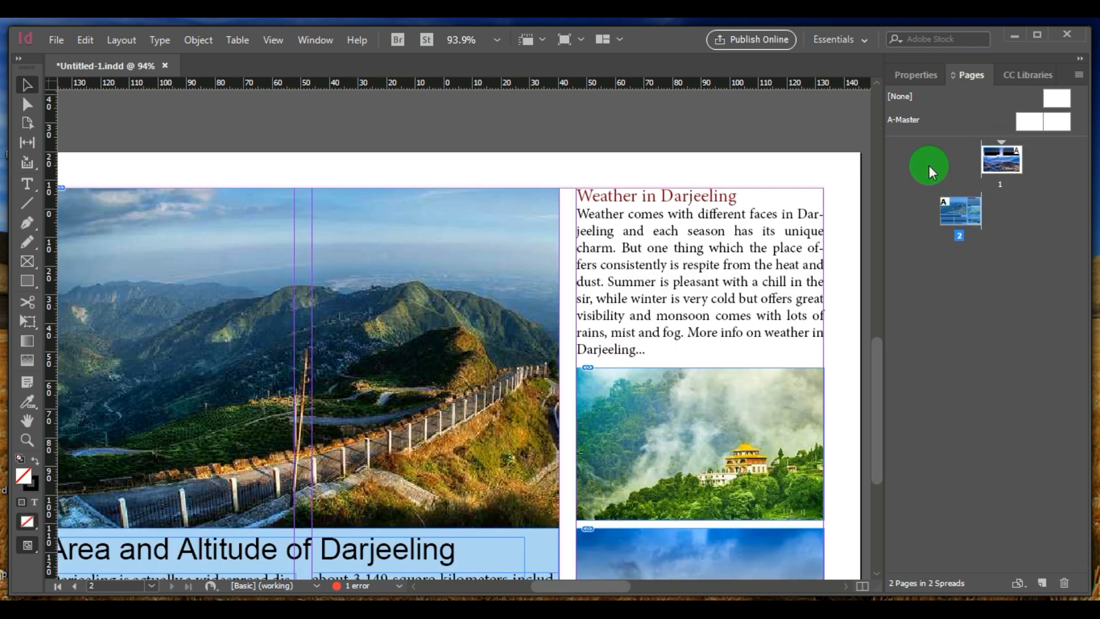
left_click_drag(875, 349, 878, 363)
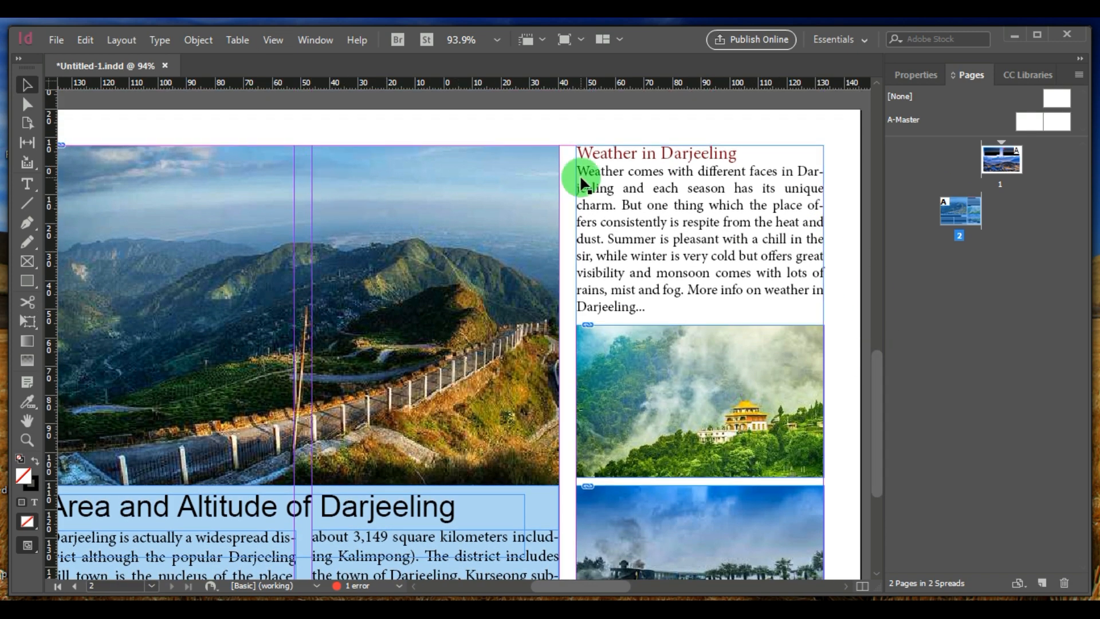
scroll(676, 182, "down", 4)
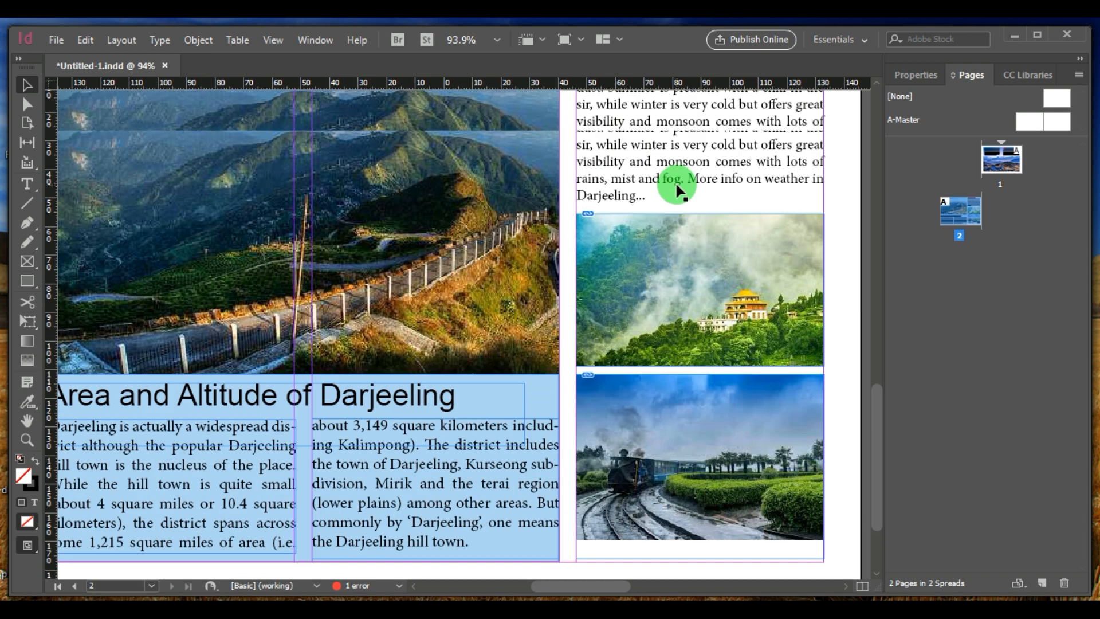
scroll(688, 180, "up", 3)
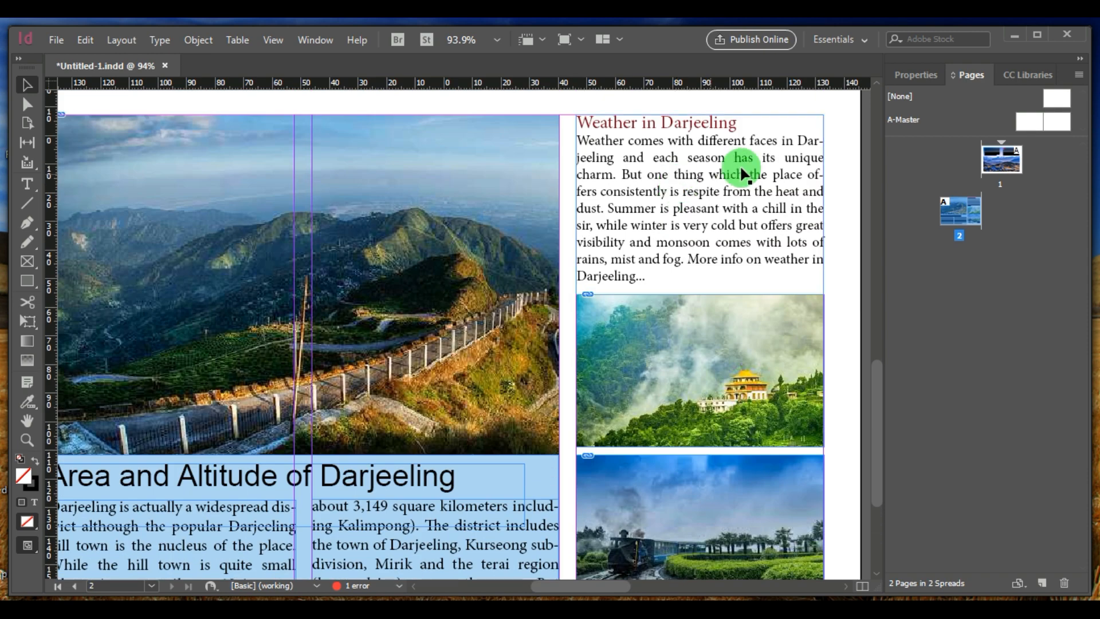
double_click(1013, 165)
Go to page 2 through the document's page selector and fit the whole page in the view
left_click(904, 76)
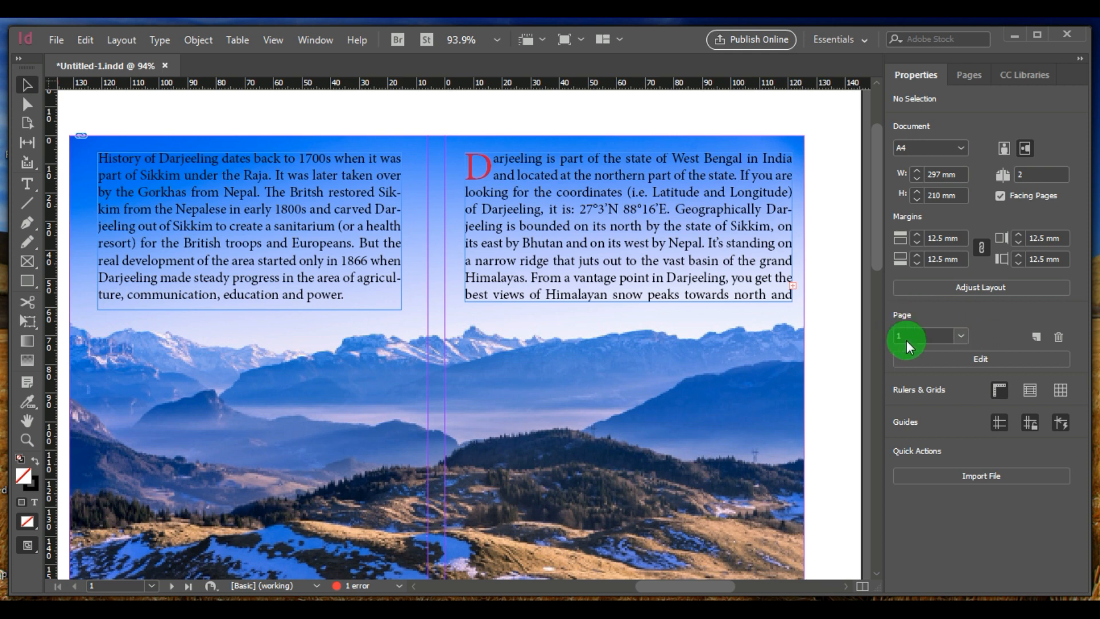
left_click(958, 335)
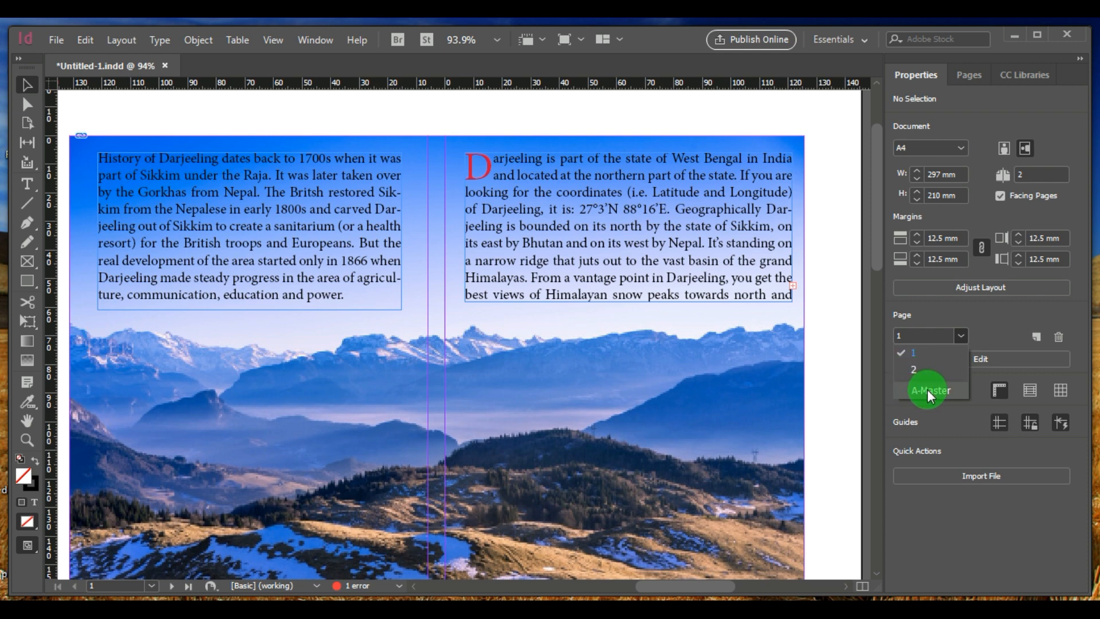
left_click(917, 367)
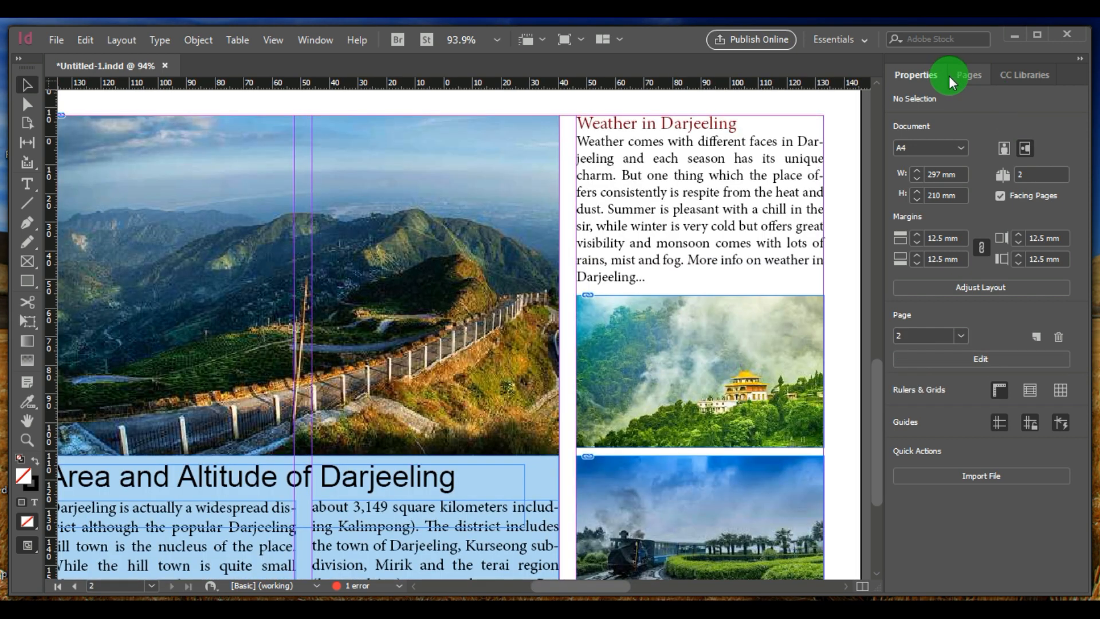
left_click(971, 76)
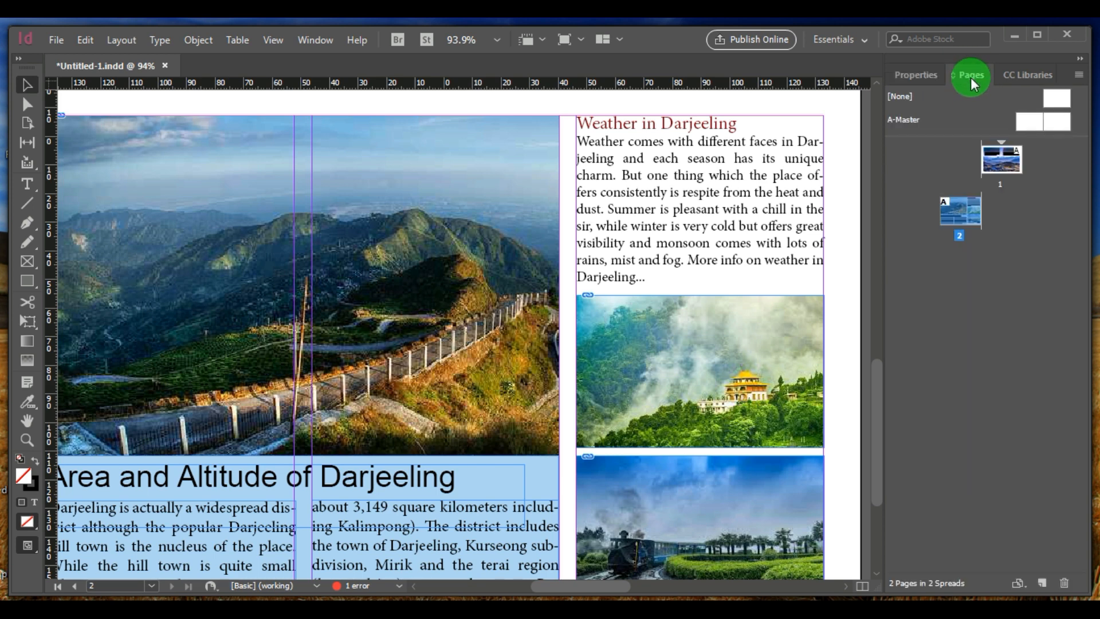
double_click(957, 214)
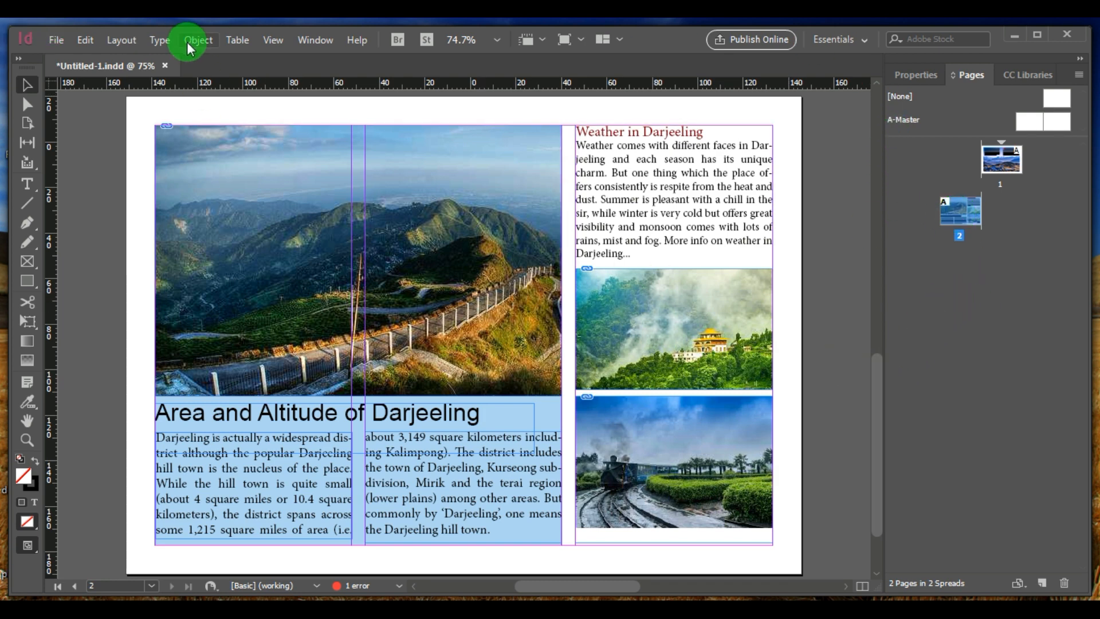
Add a blank page after page 2 of the document
left_click(121, 41)
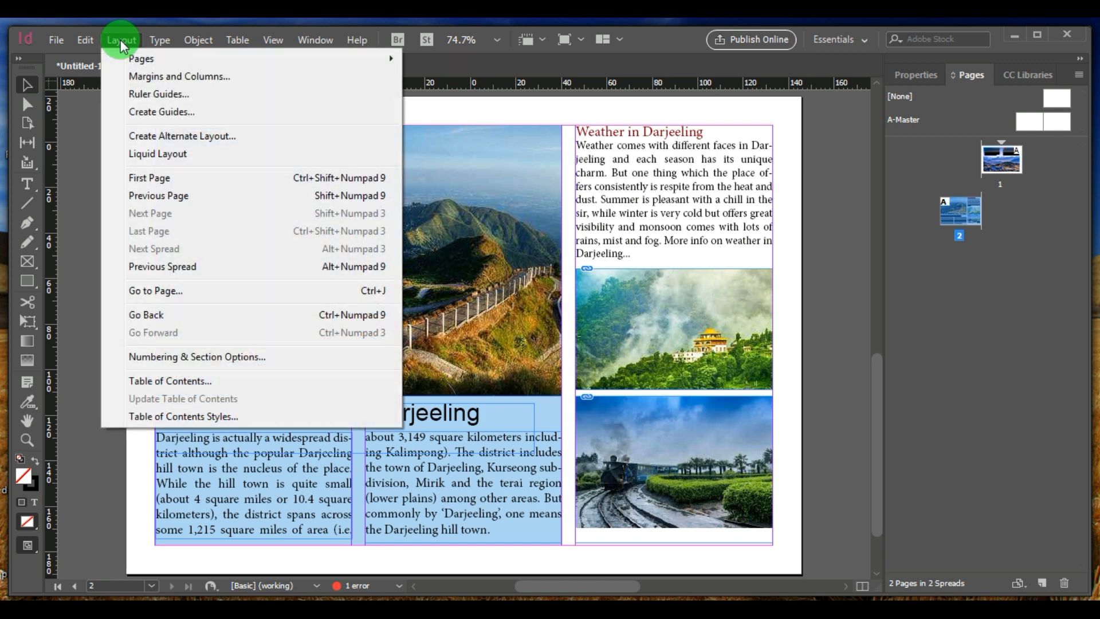
mouse_move(241, 59)
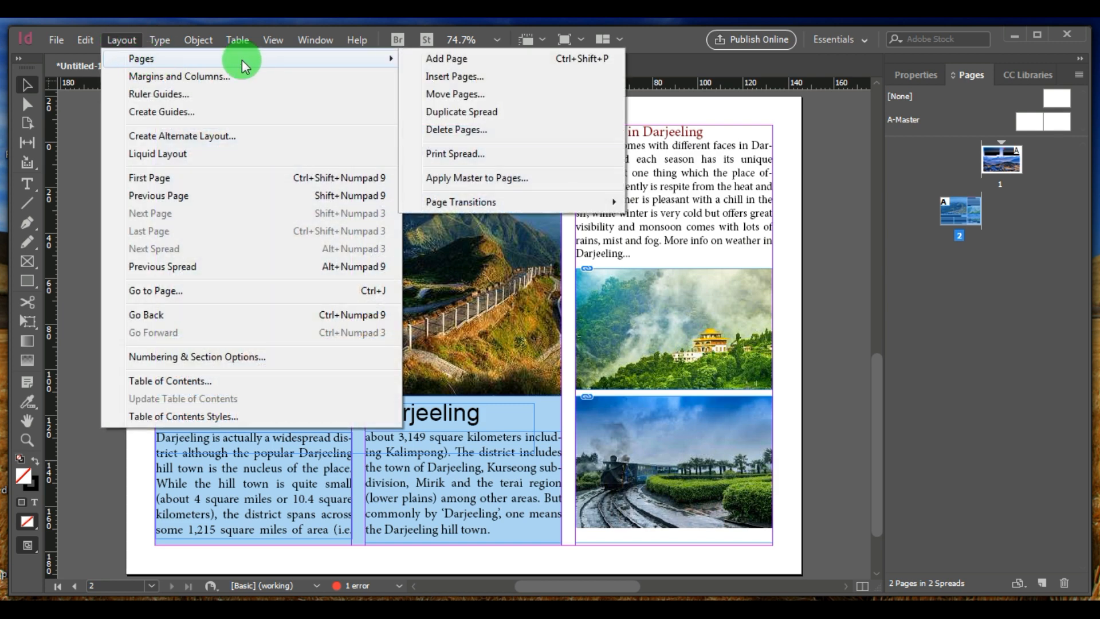
left_click(452, 59)
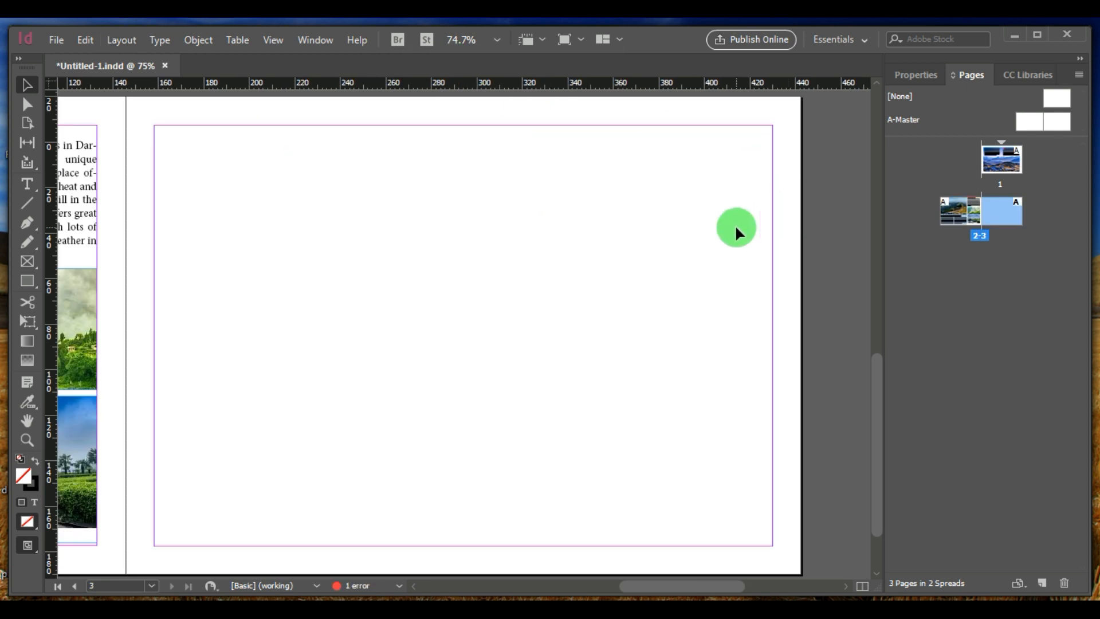
left_click(1038, 289)
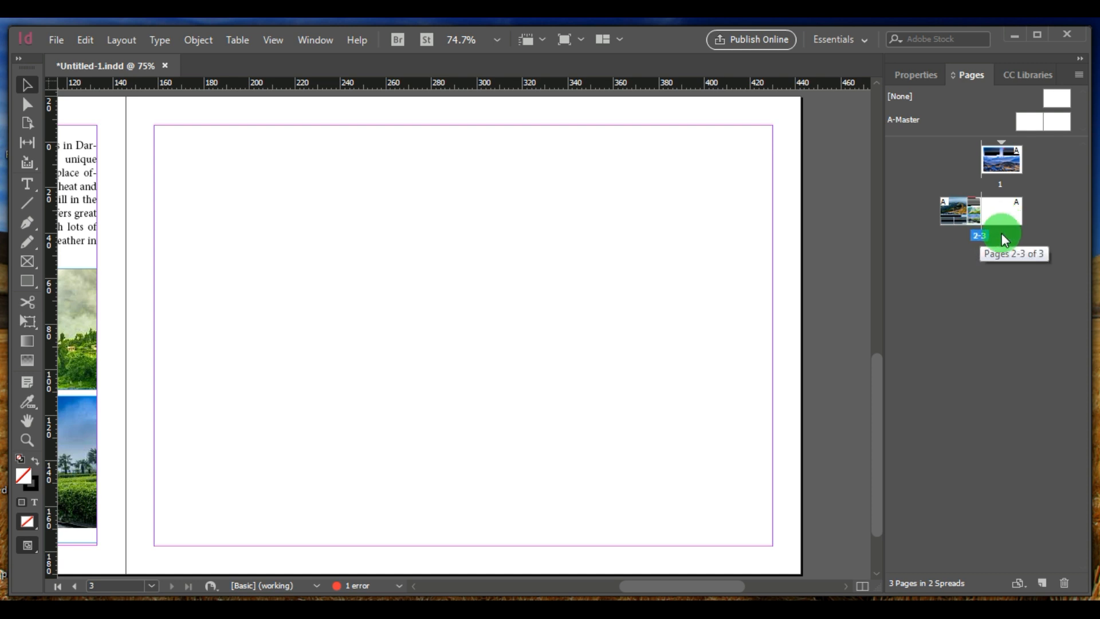
Divide page 3 into 3 columns with a 6 mm gutter
left_click(120, 40)
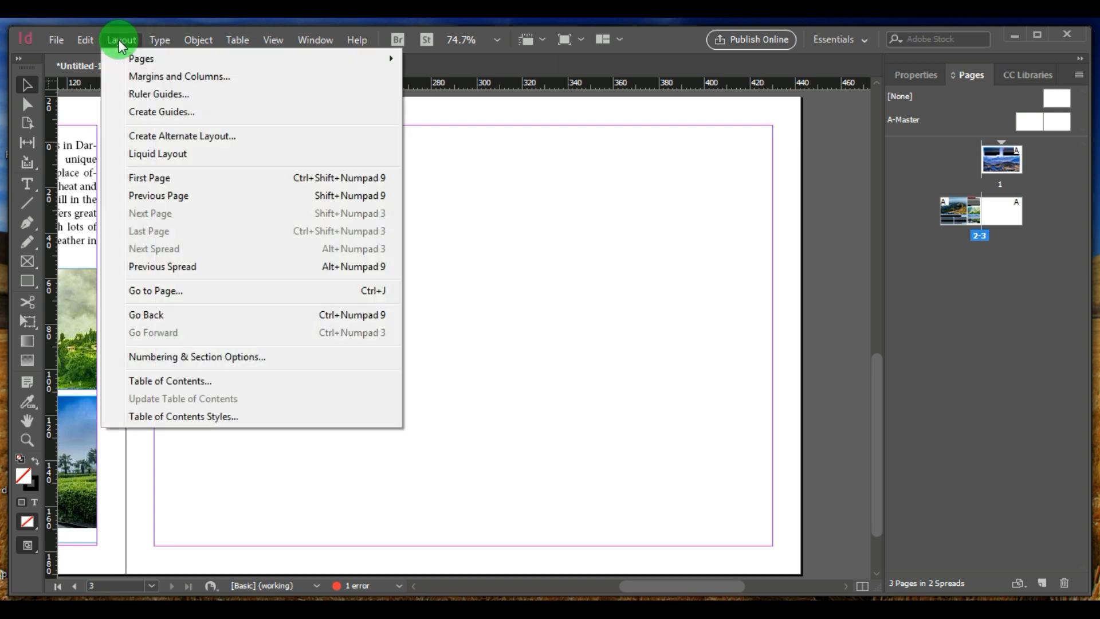
left_click(158, 76)
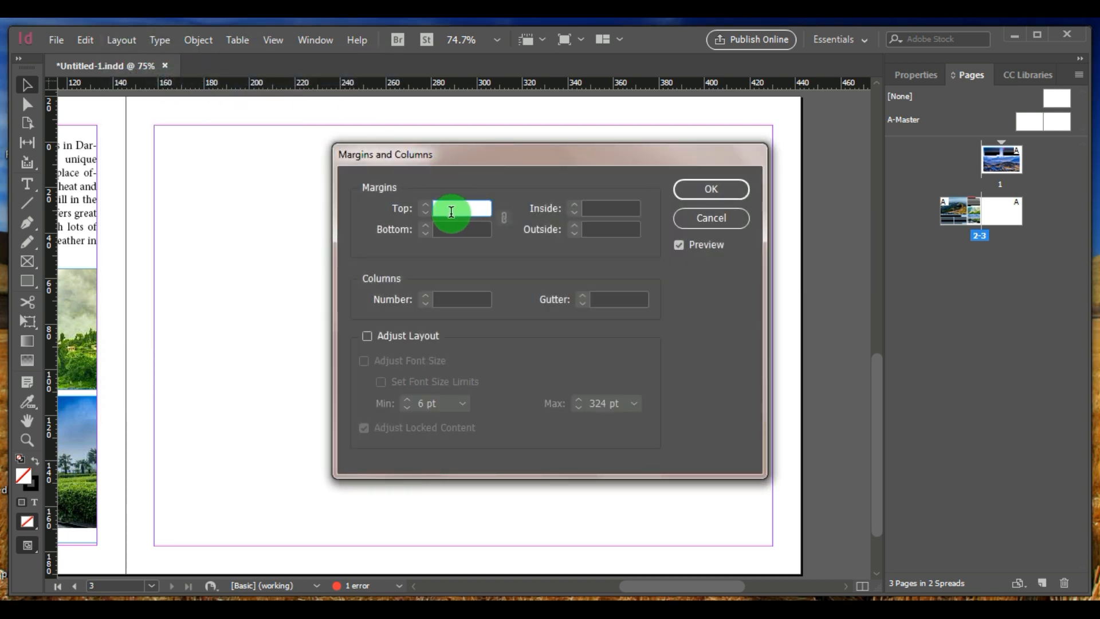
left_click_drag(506, 156, 416, 122)
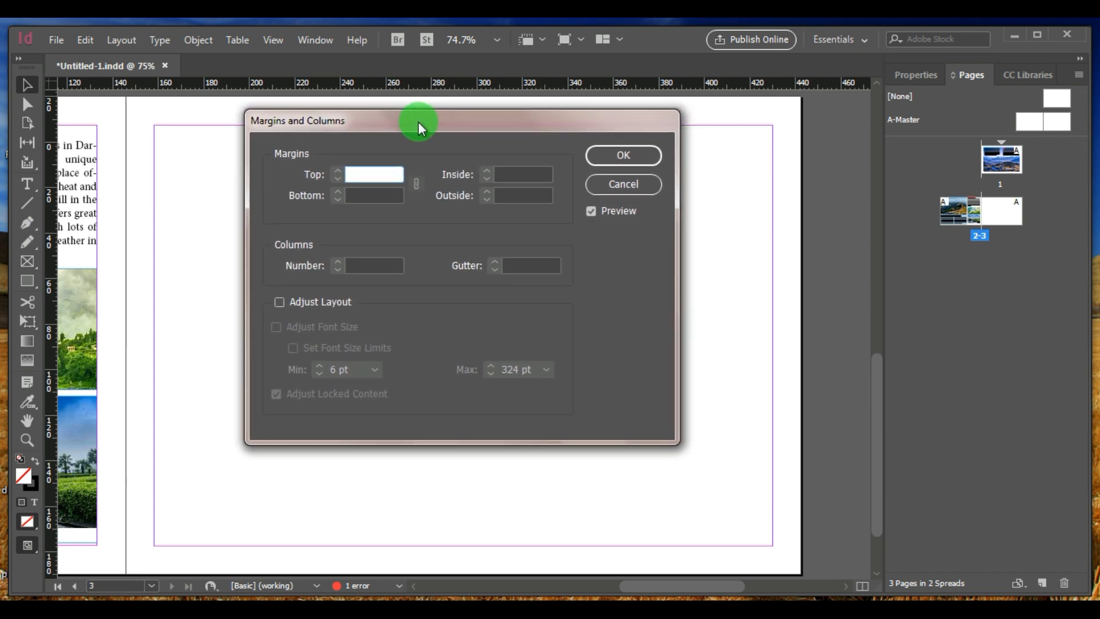
left_click(363, 265)
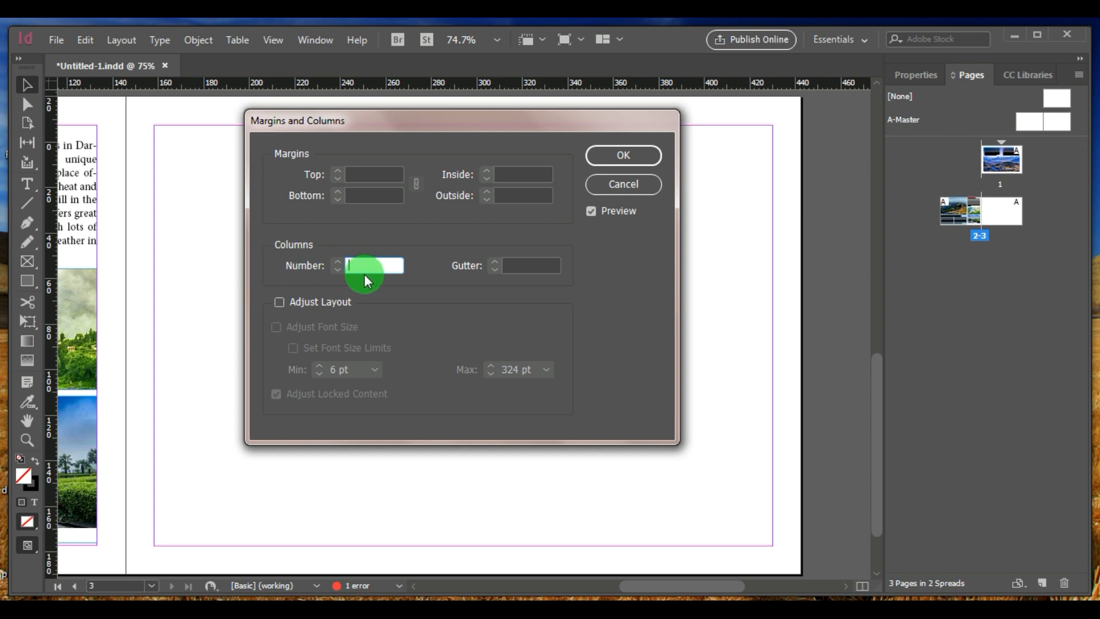
key("Tab")
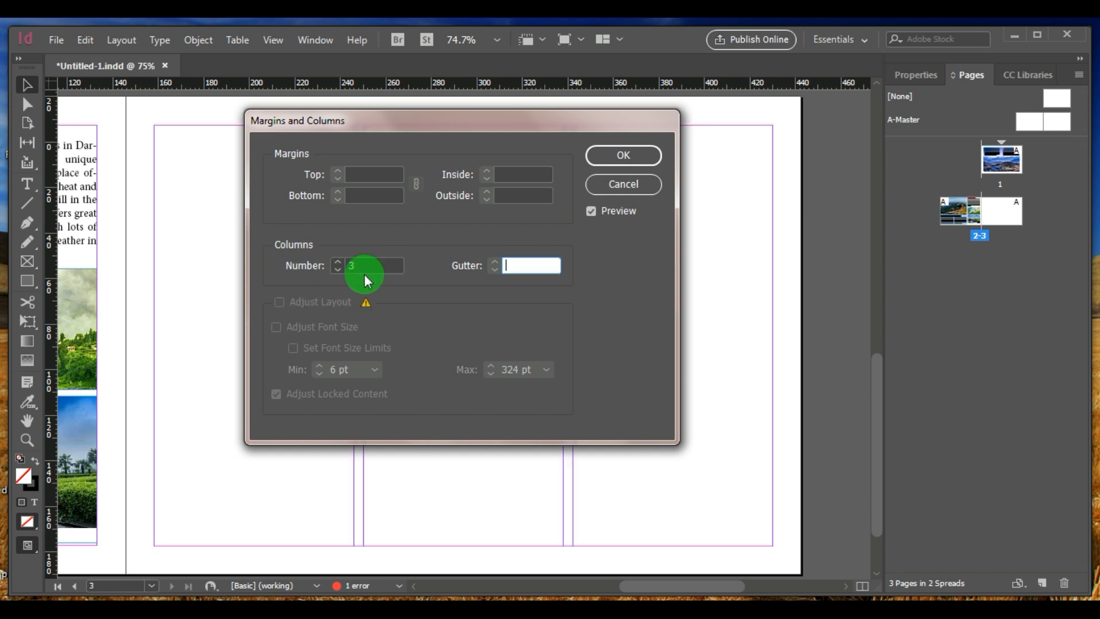
type("2")
key("Tab")
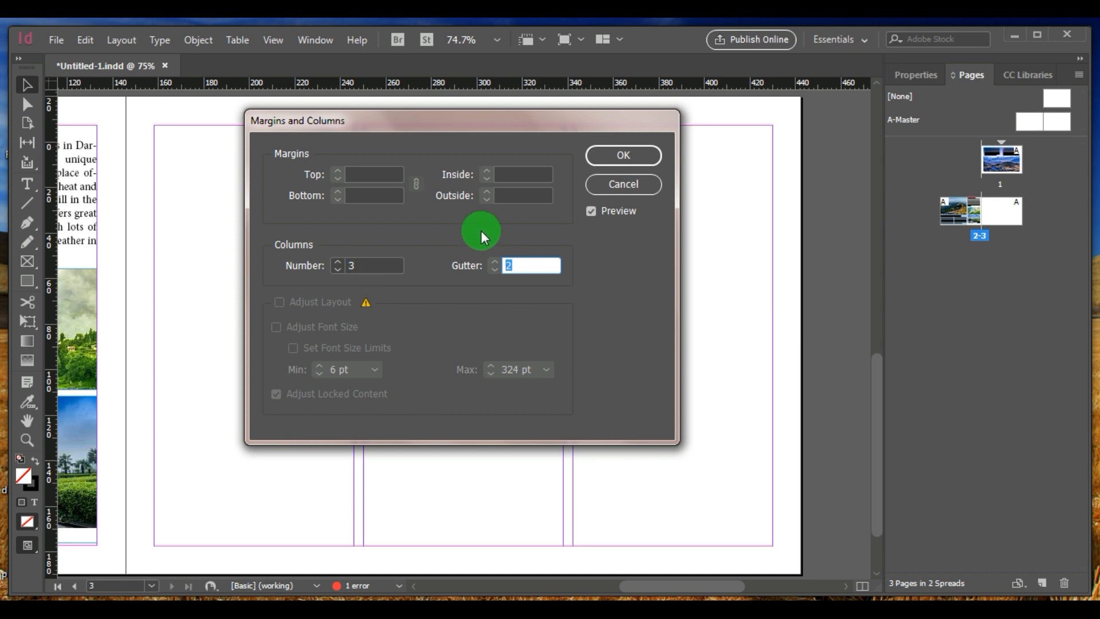
type("6")
double_click(352, 265)
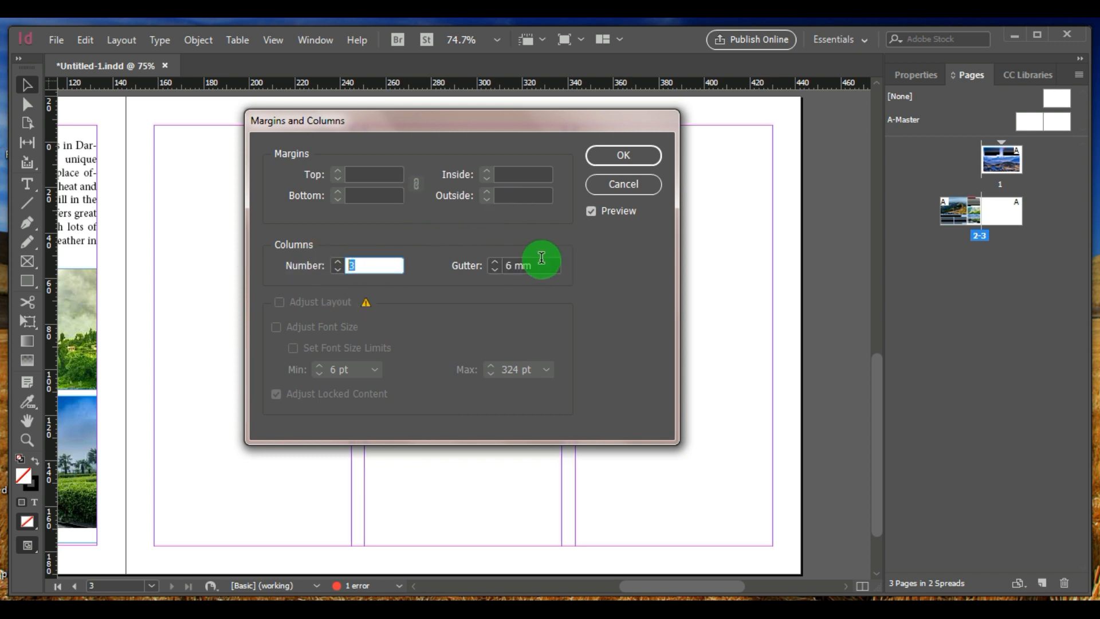
left_click_drag(539, 130, 492, 152)
left_click(582, 175)
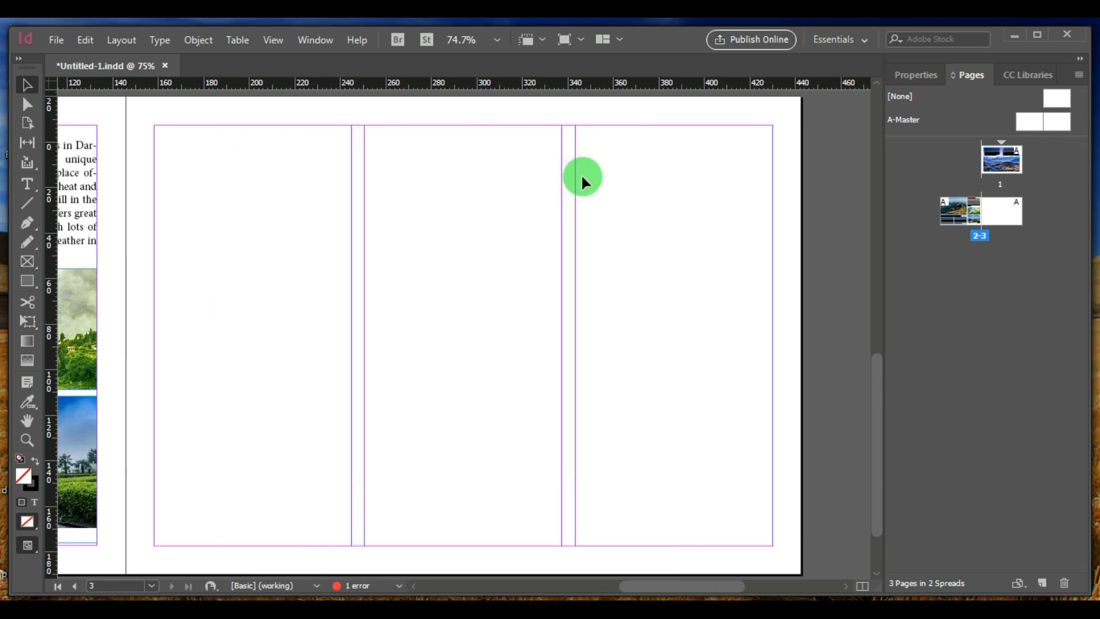
Copy the full "History of Darjeeling" paragraph from the first text frame on page 1
scroll(602, 206, "up", 3)
scroll(603, 205, "down", 2)
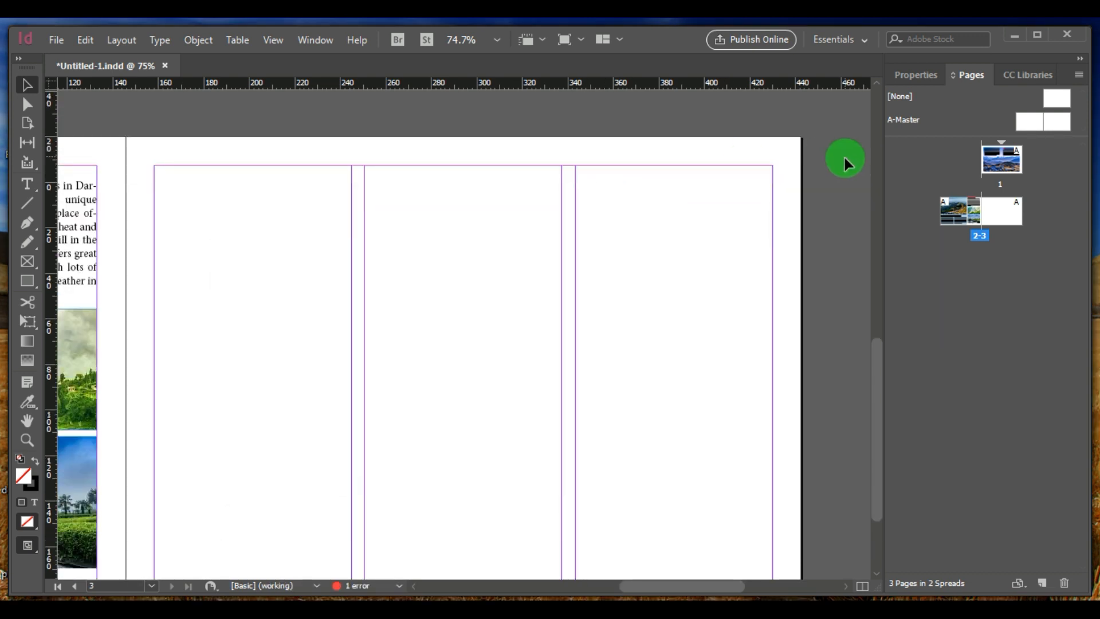
double_click(1003, 164)
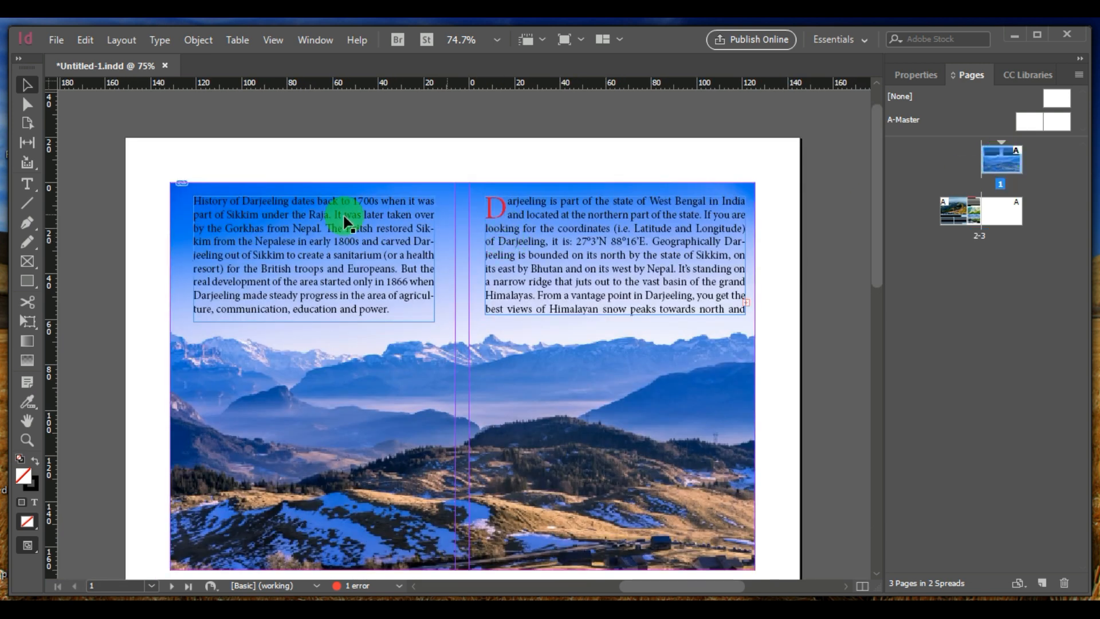
left_click(269, 225)
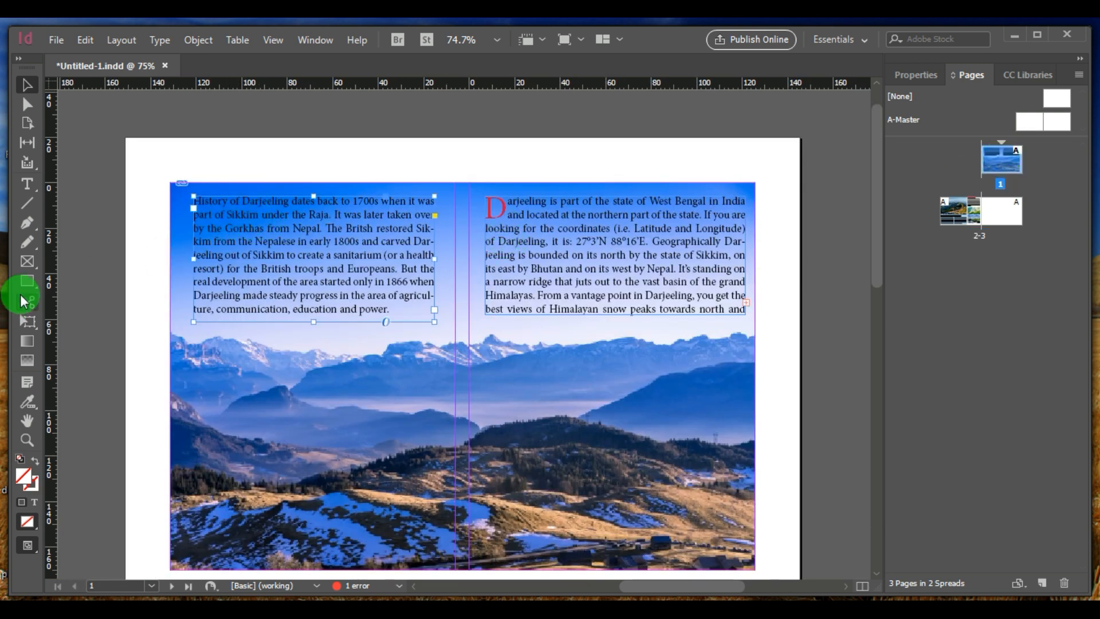
left_click(27, 184)
left_click_drag(390, 313, 167, 184)
right_click(302, 221)
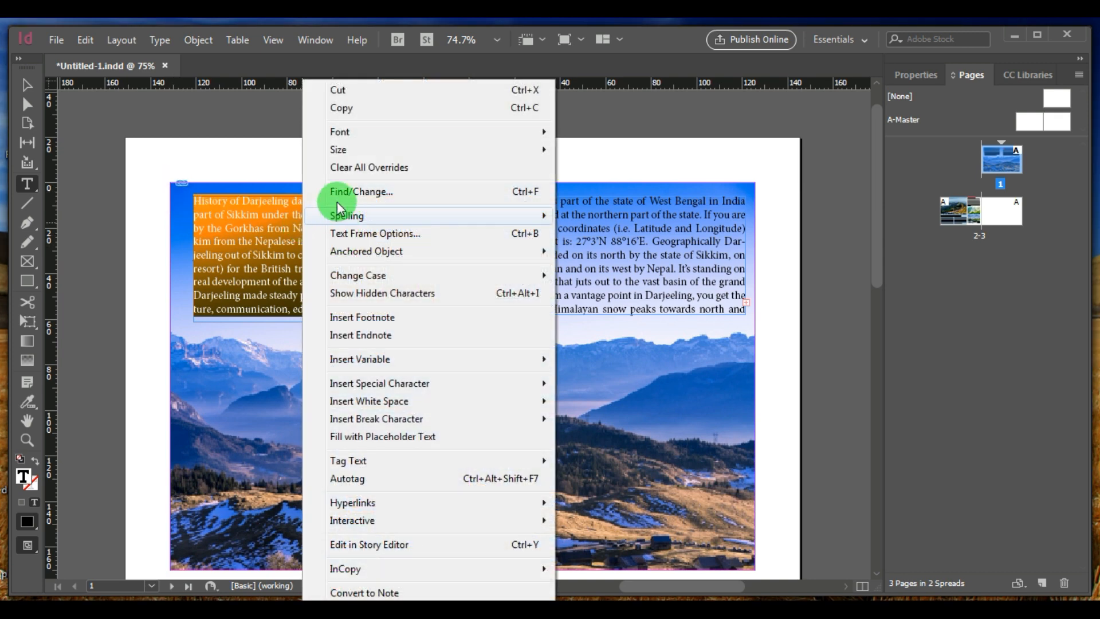
left_click(343, 109)
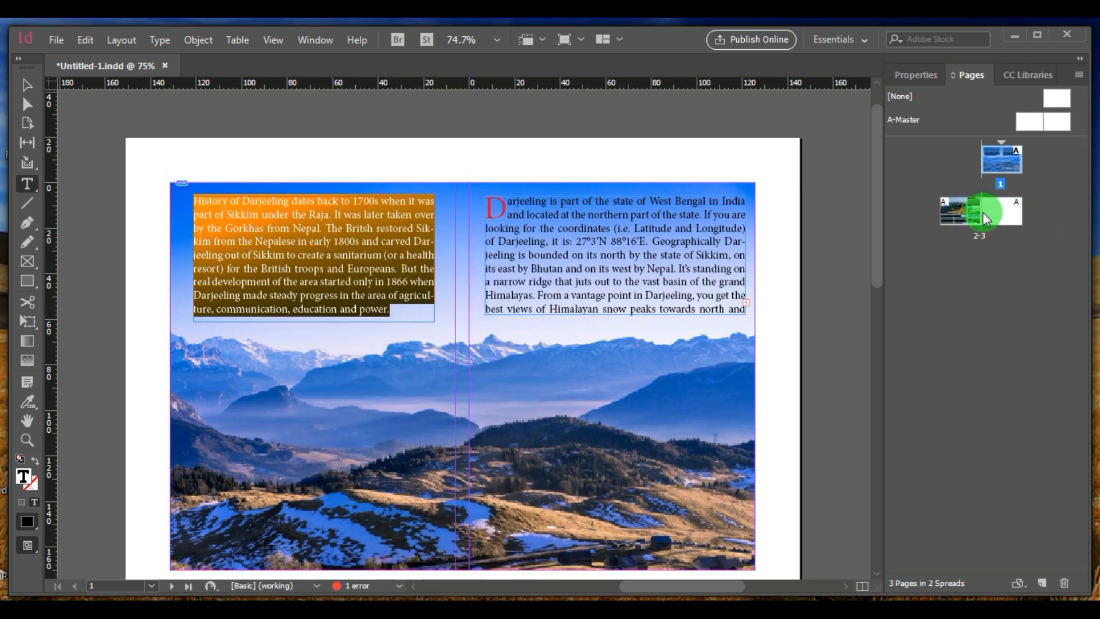
Draw a text frame about 87 × 128 mm in page 3's first column and paste the copied paragraph into it
double_click(1005, 211)
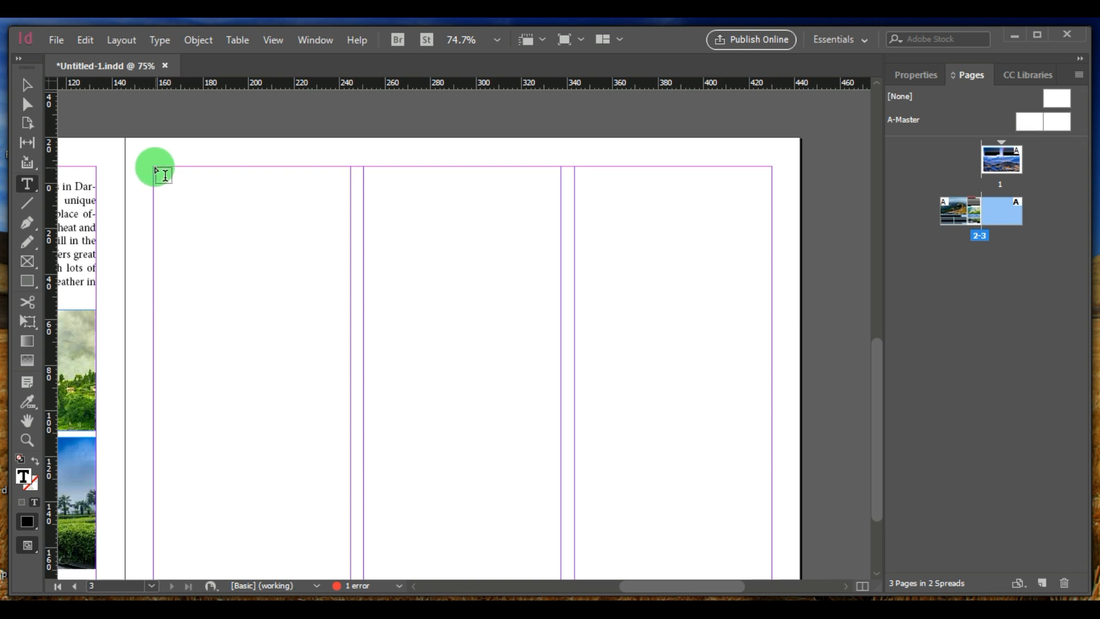
left_click_drag(154, 168, 350, 458)
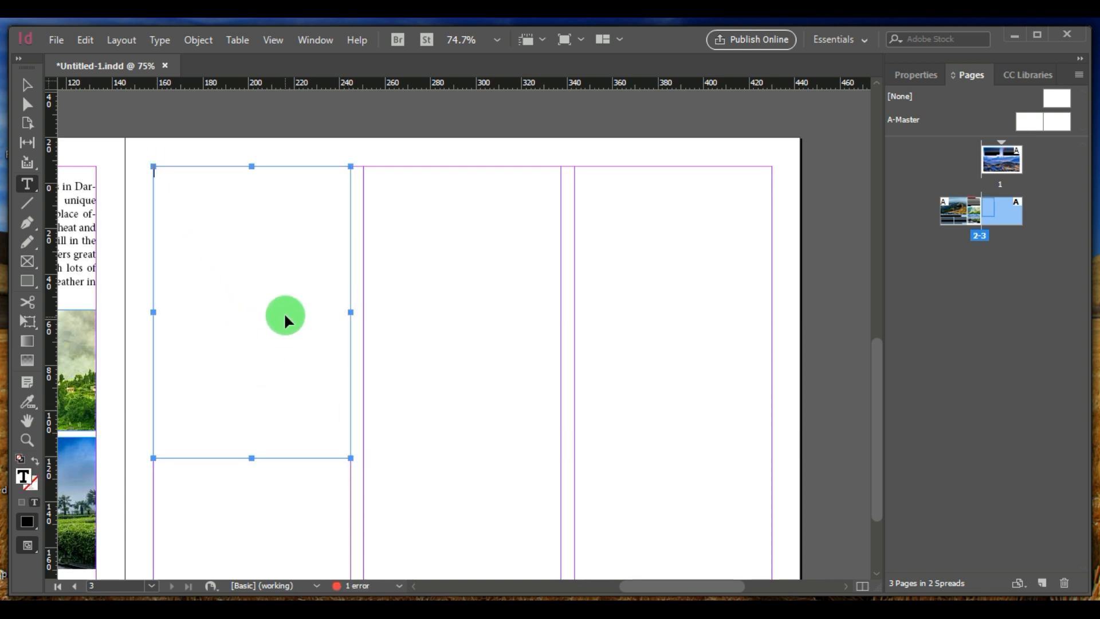
key("ctrl+v")
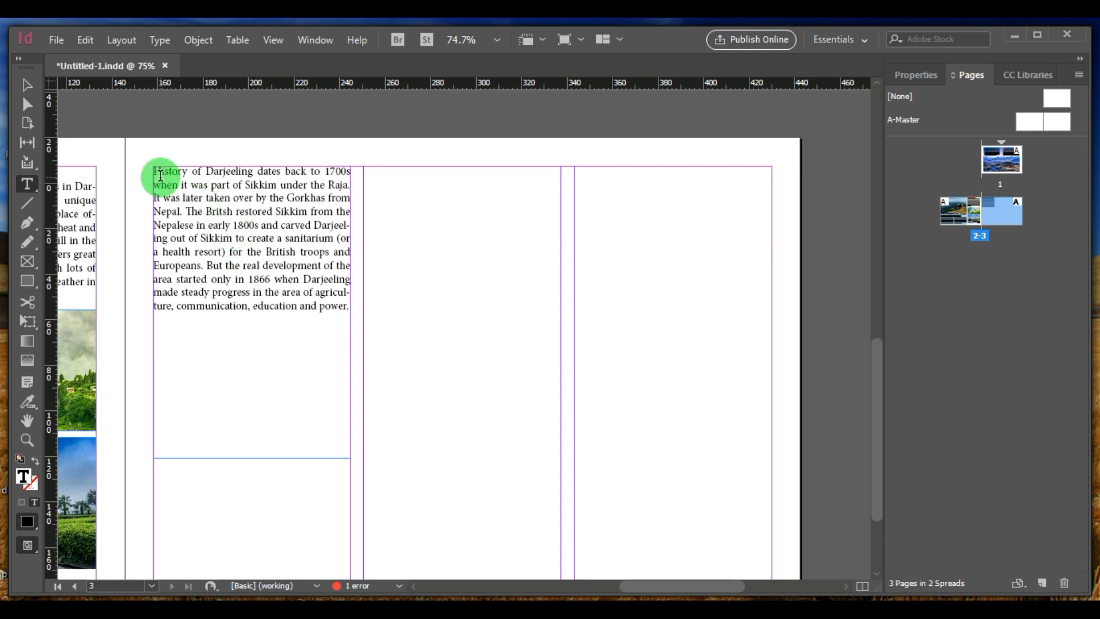
Examine the character properties of the pasted paragraph on page 3 and the properties of its text frame
left_click_drag(153, 172, 357, 312)
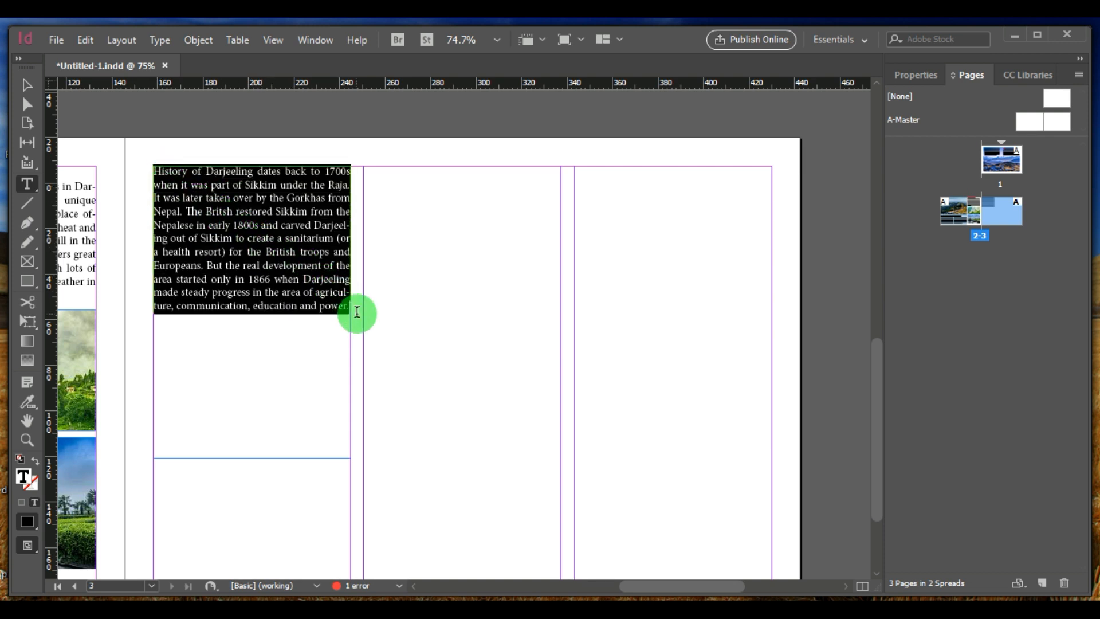
left_click(915, 75)
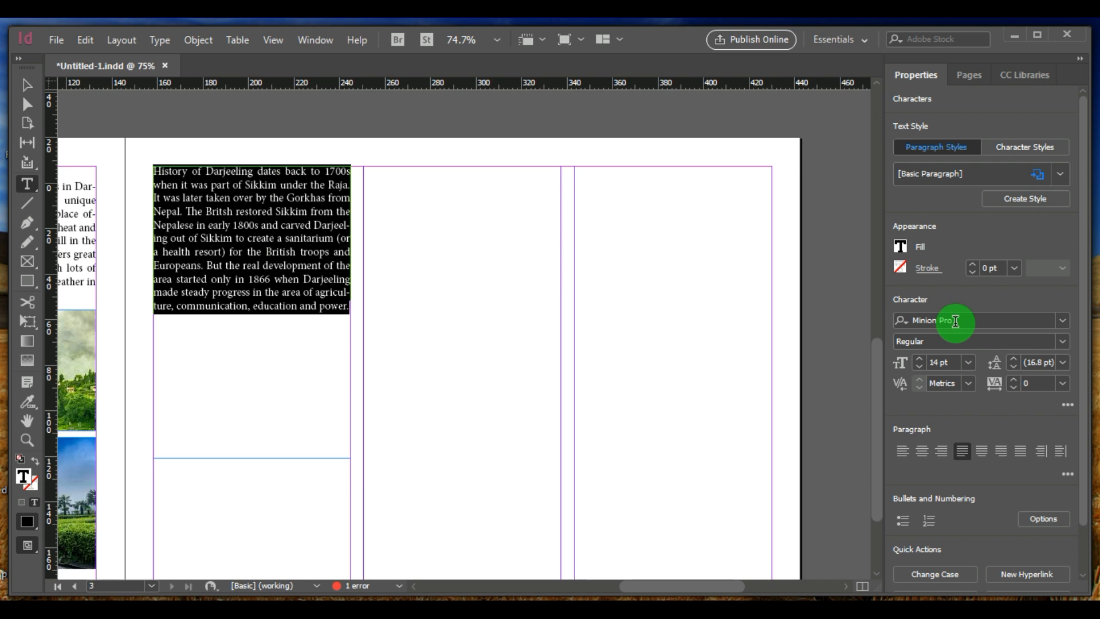
left_click(27, 85)
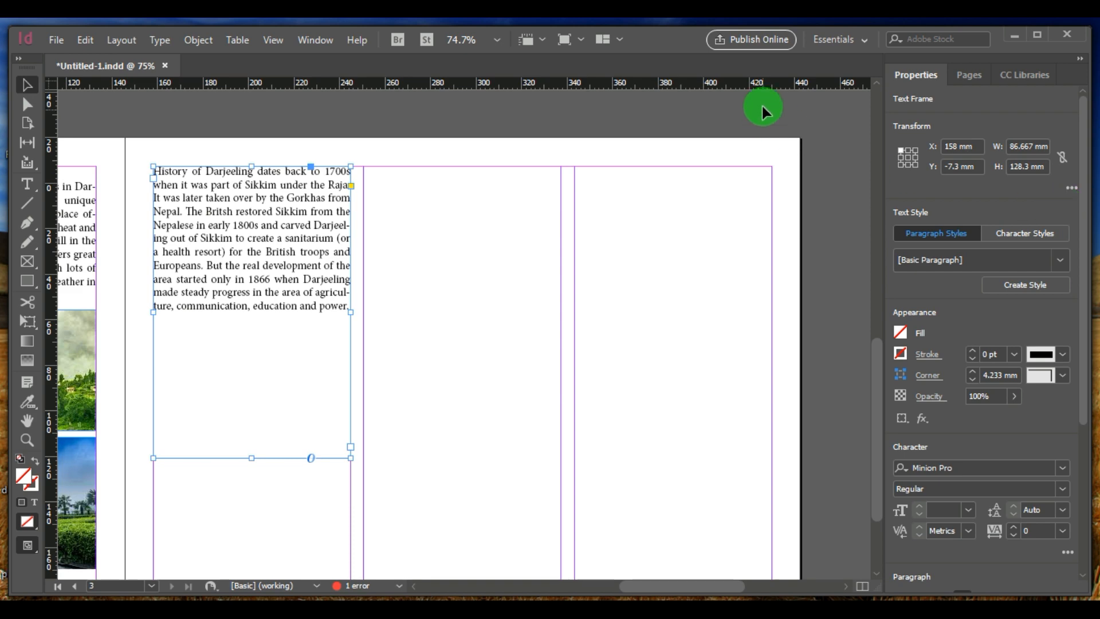
left_click_drag(758, 85, 699, 82)
scroll(455, 284, "down", 3)
scroll(163, 344, "down", 1)
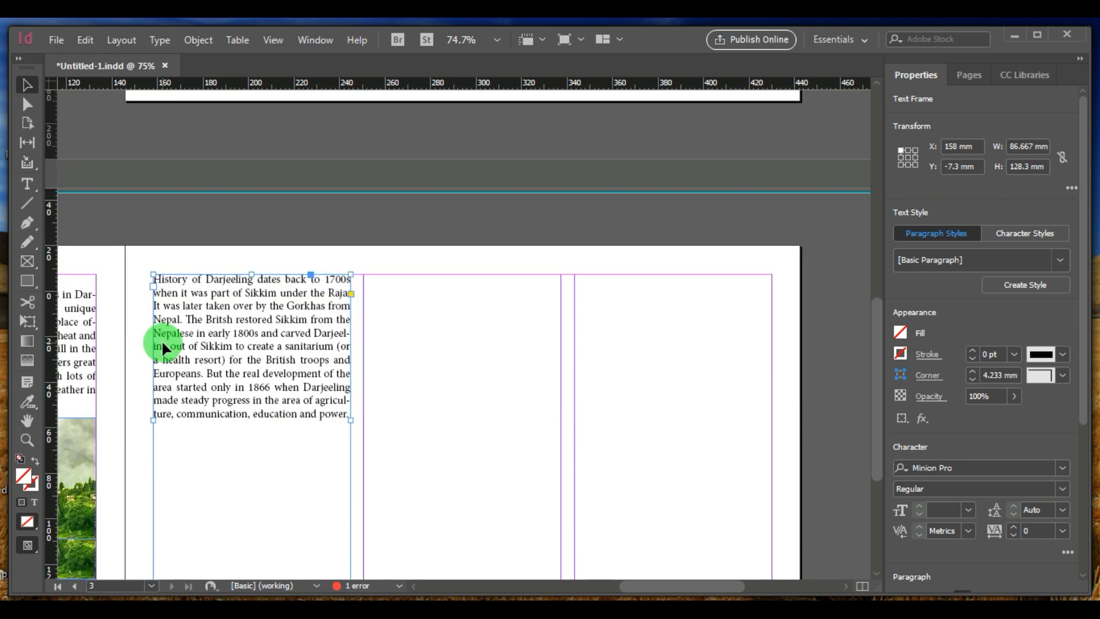
Select all the text in page 3's first-column frame and set its font to Arial
left_click(27, 184)
left_click(312, 390)
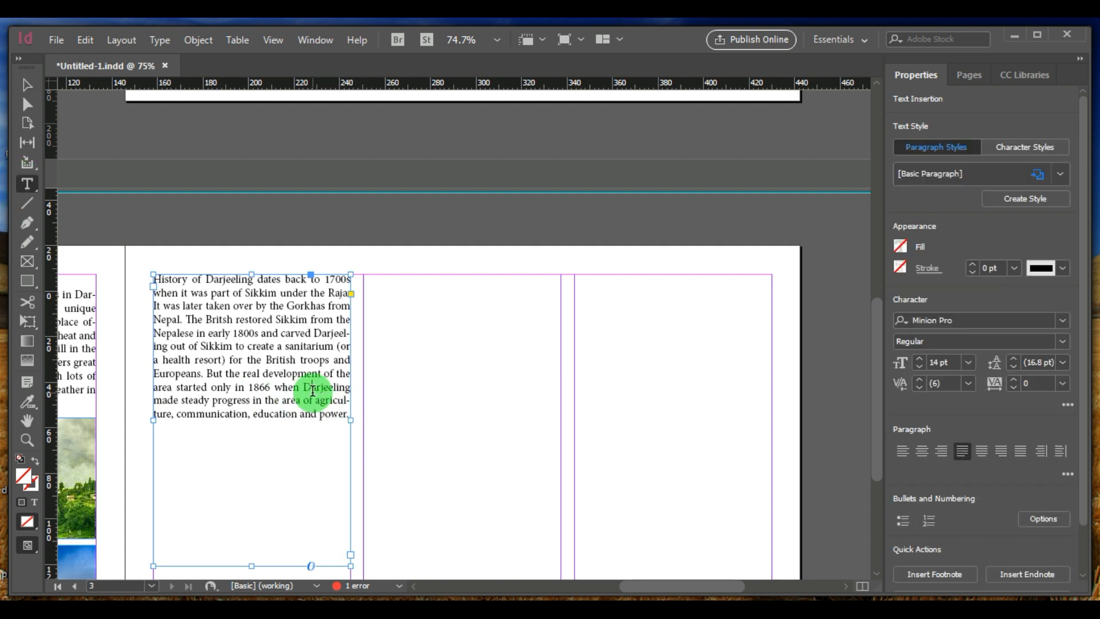
key("ctrl+a")
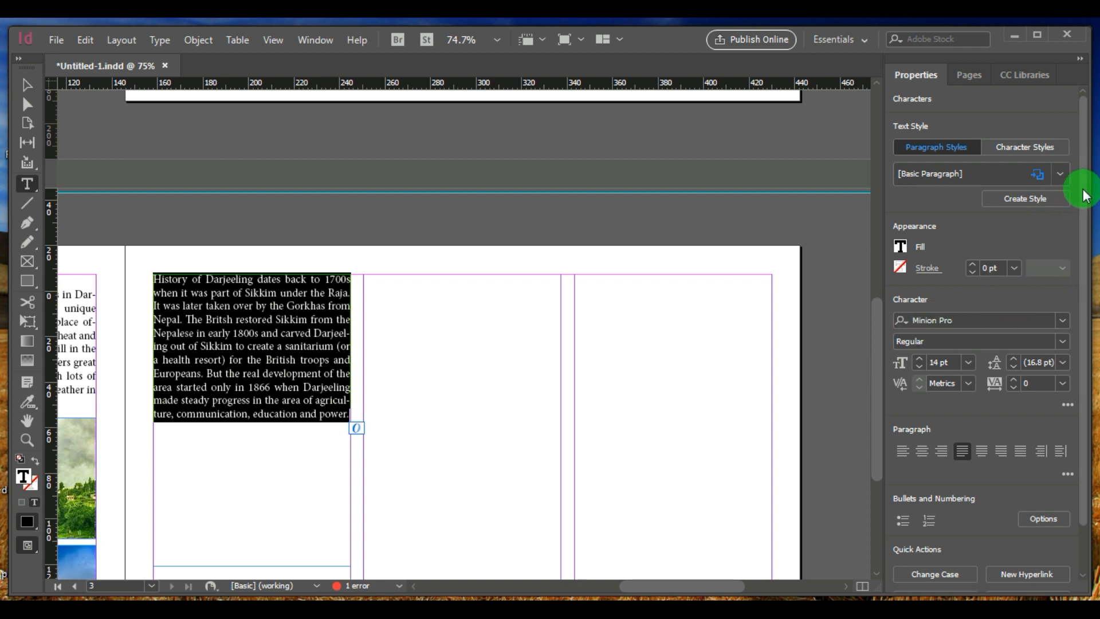
scroll(1060, 229, "down", 3)
left_click(1065, 265)
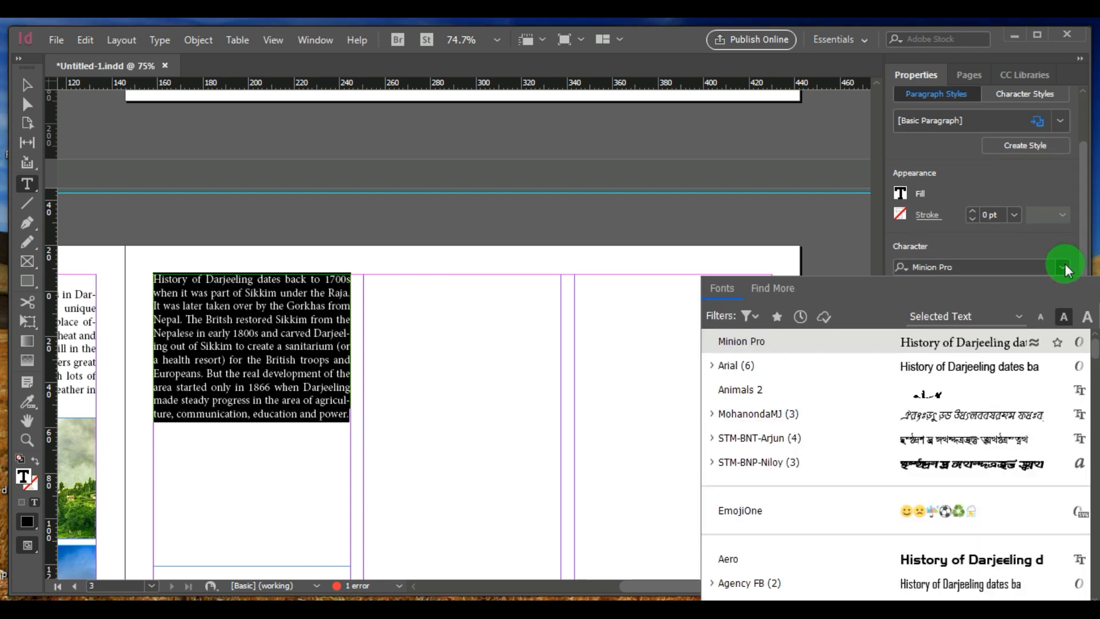
left_click(733, 368)
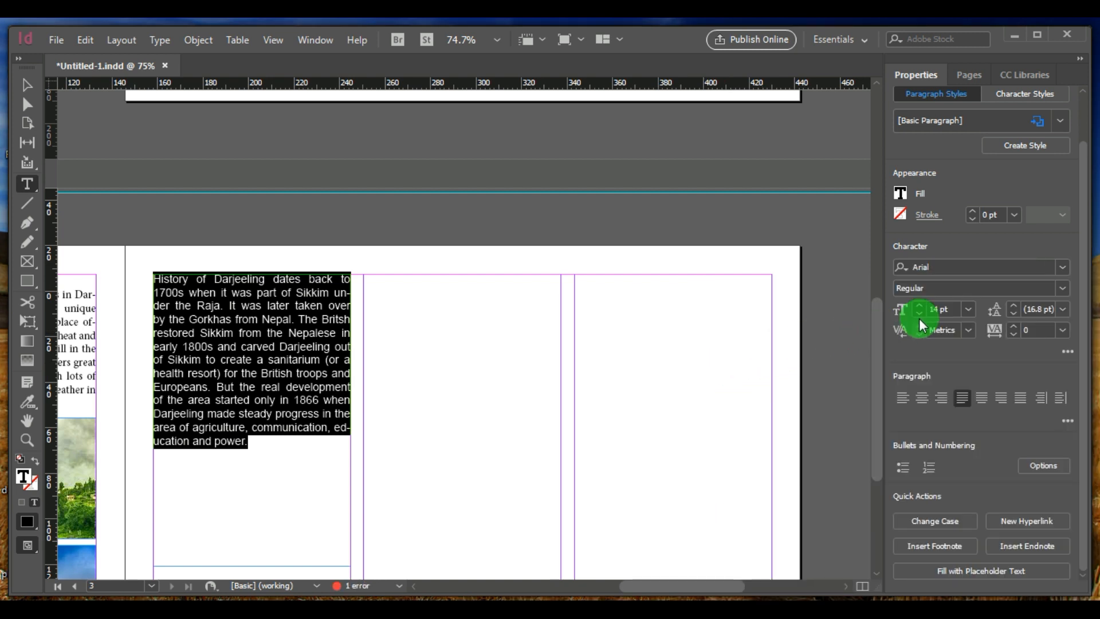
Look over the preset font sizes offered for the selected paragraph
left_click(969, 307)
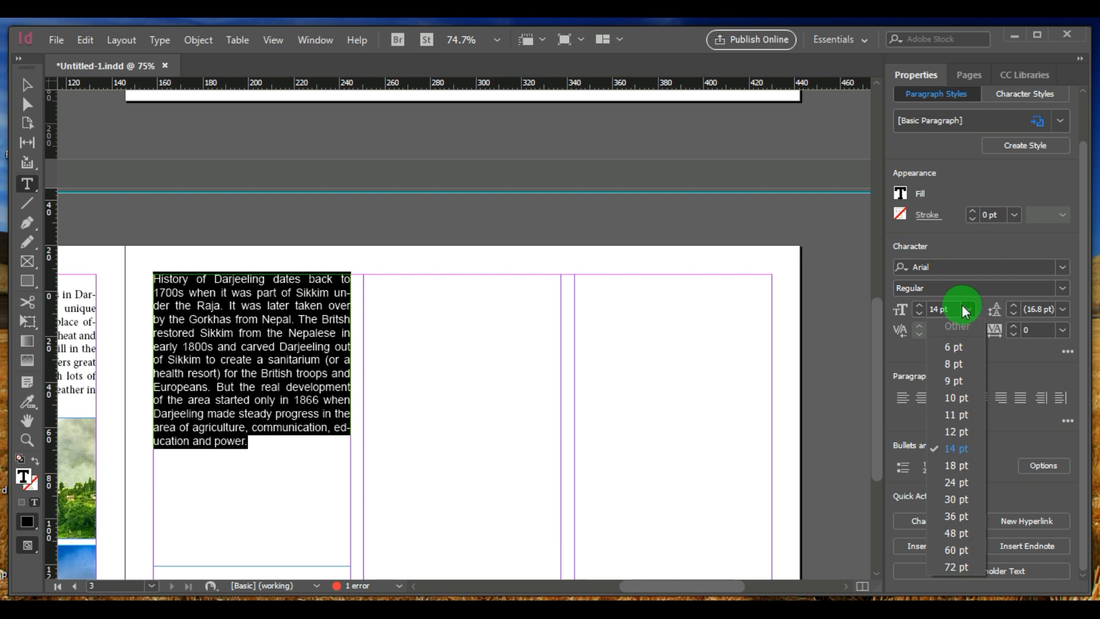
left_click(937, 307)
left_click(890, 354)
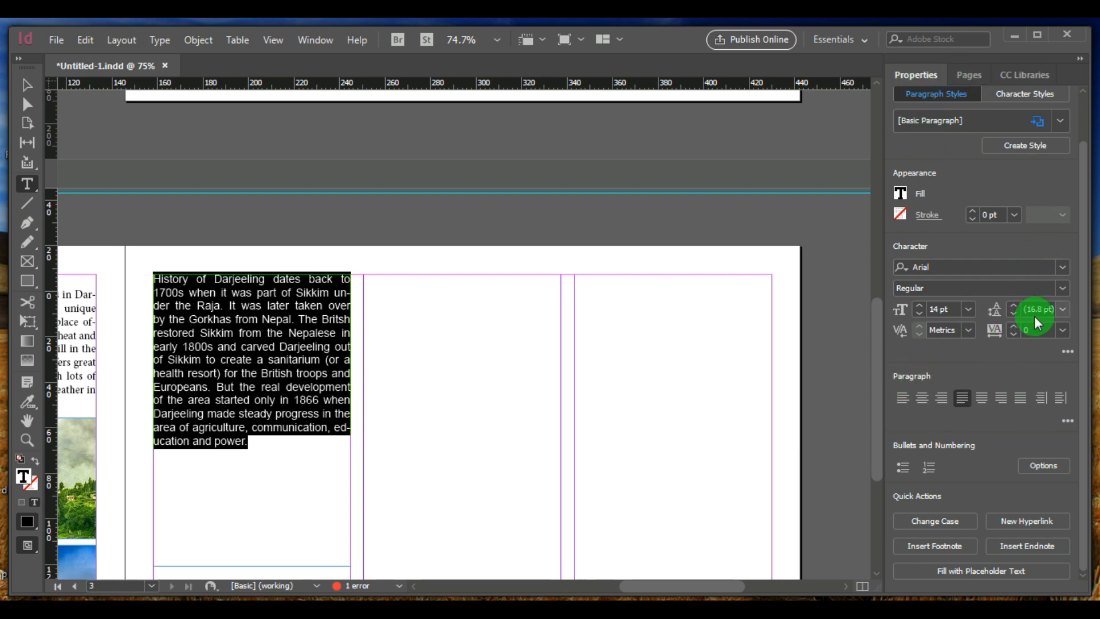
Try 24 pt leading on the selected paragraph in page 3's first column and return the leading to Auto
left_click(1063, 309)
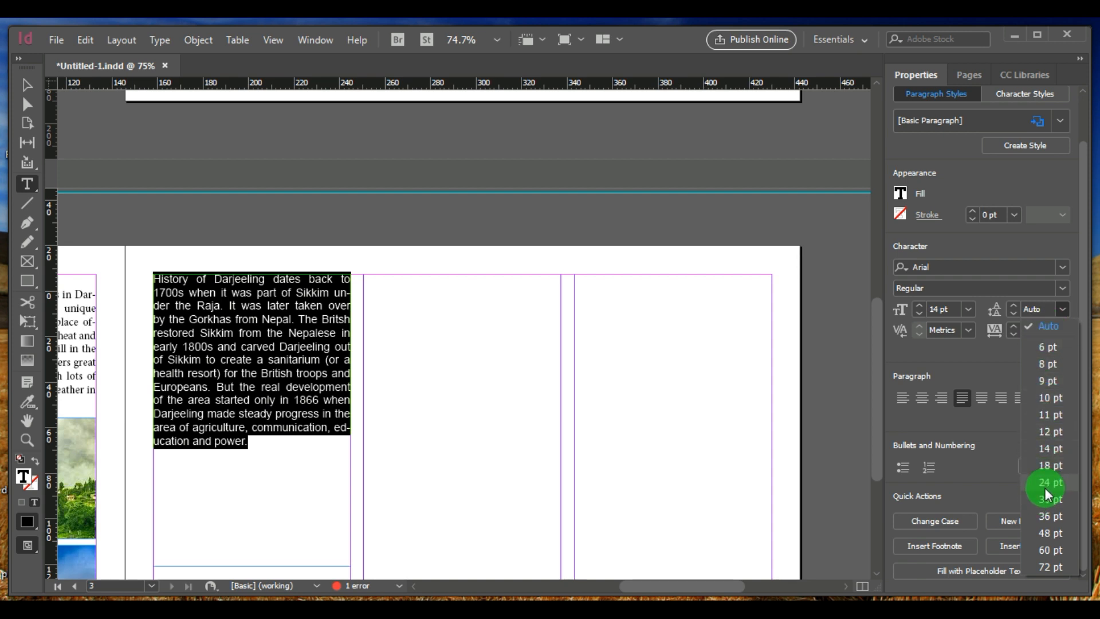
left_click(1049, 483)
left_click(1062, 309)
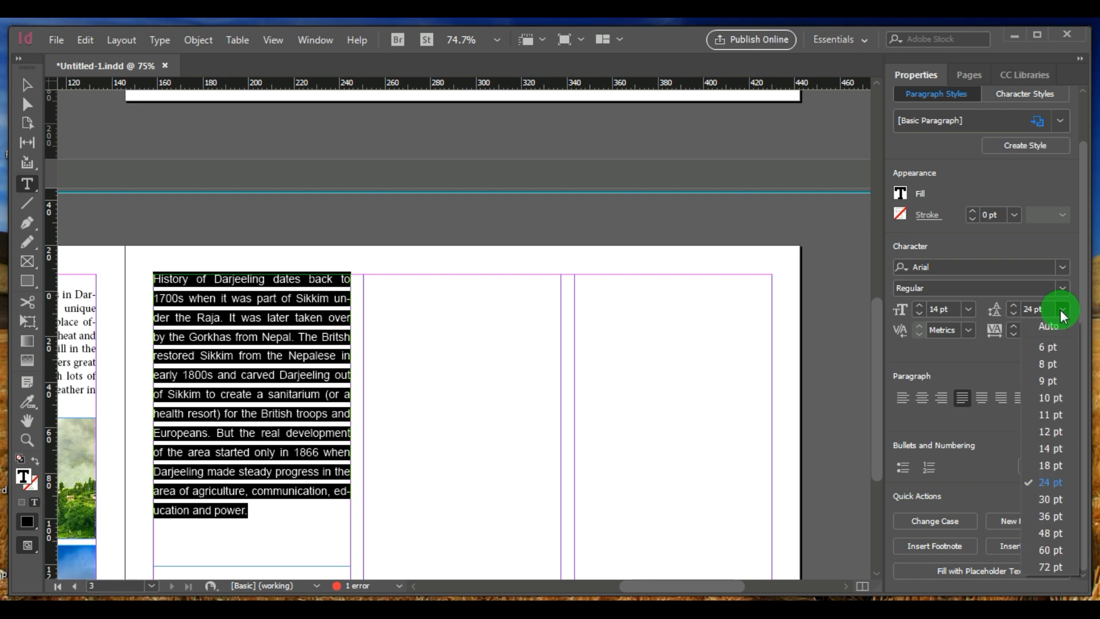
left_click(1053, 326)
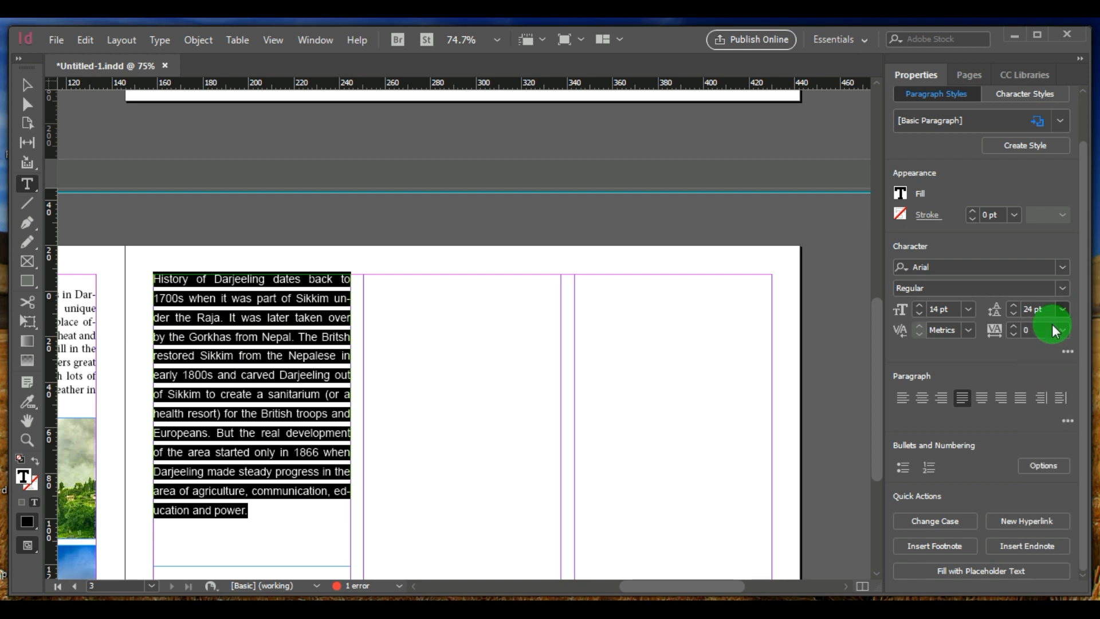
left_click(489, 216)
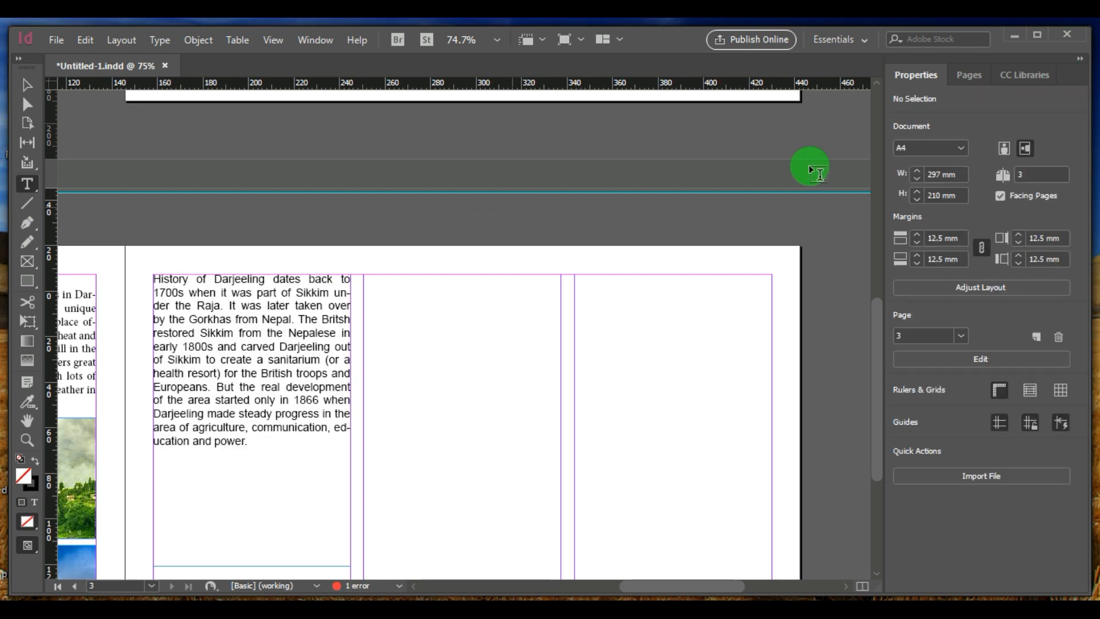
Go to page 1 and examine the red drop cap that starts its second-column paragraph
left_click(962, 73)
left_click(998, 158)
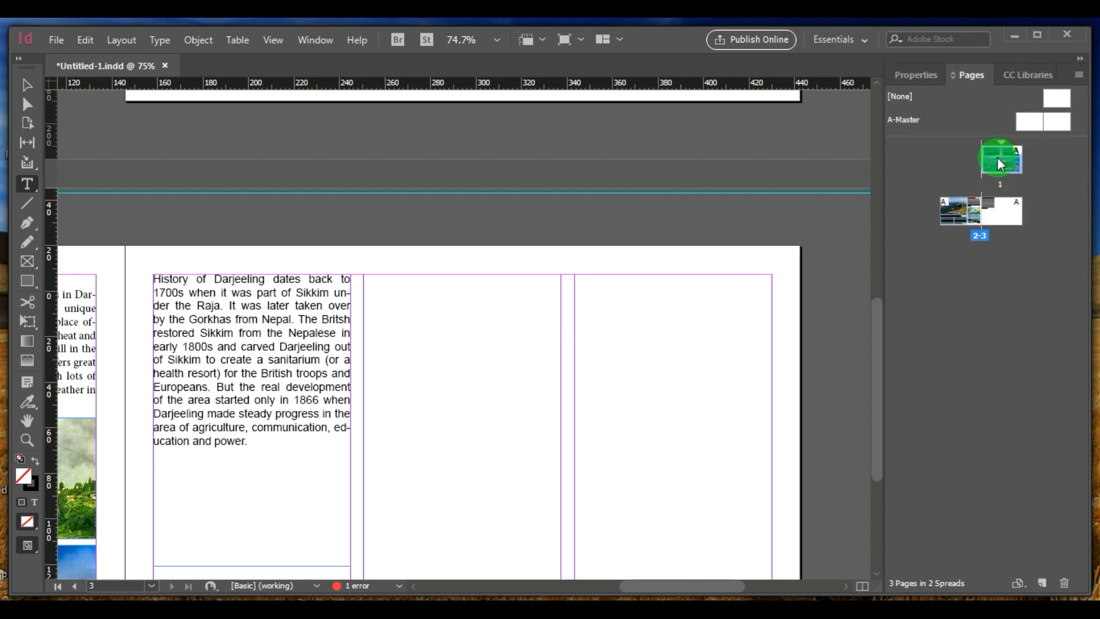
double_click(998, 158)
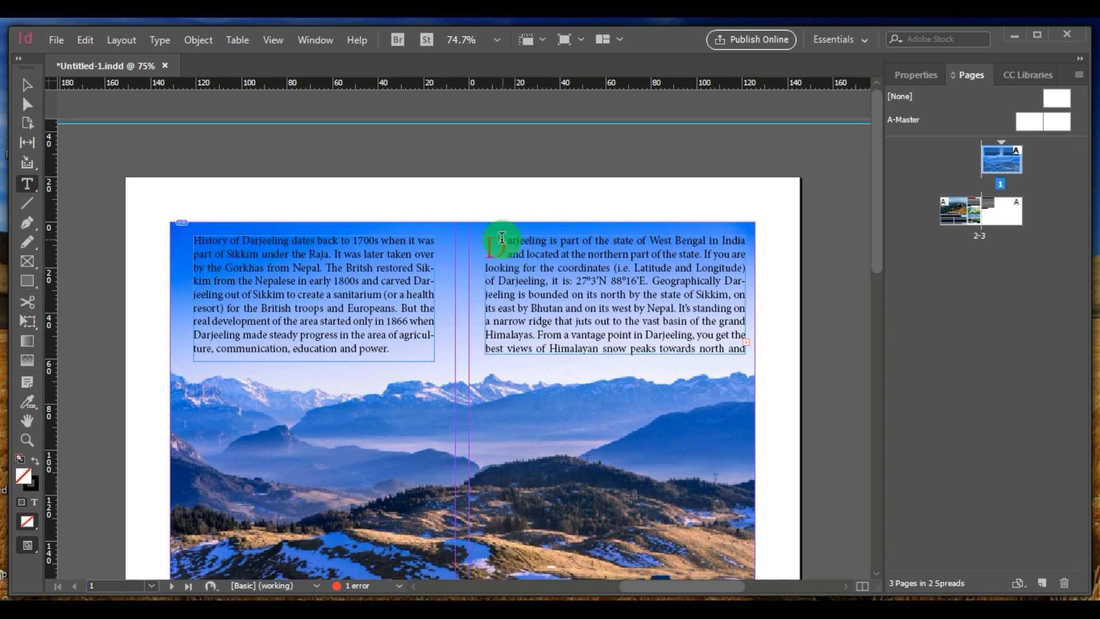
left_click_drag(503, 240, 483, 247)
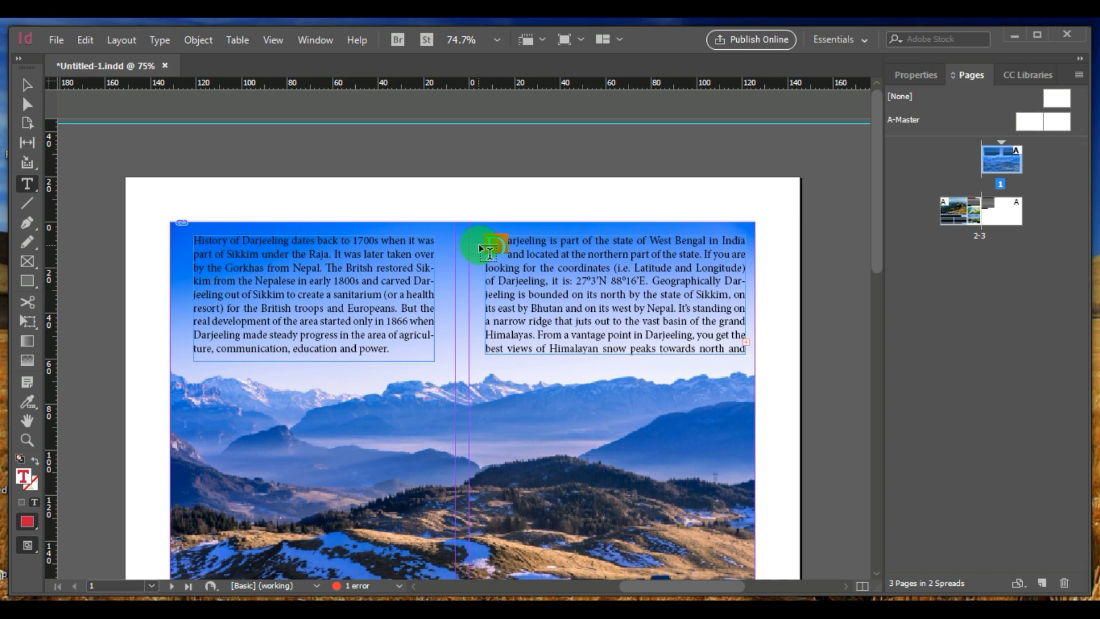
Return to page 3 and select only the letter H that starts the first-column paragraph
double_click(1004, 217)
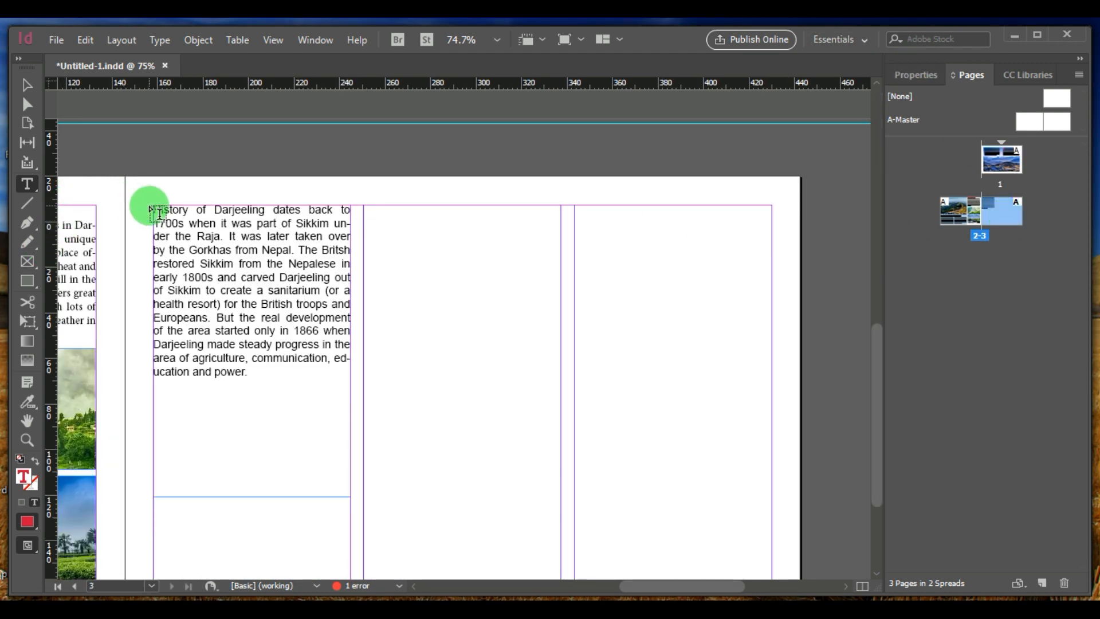
left_click_drag(161, 208, 145, 223)
key("ctrl+2")
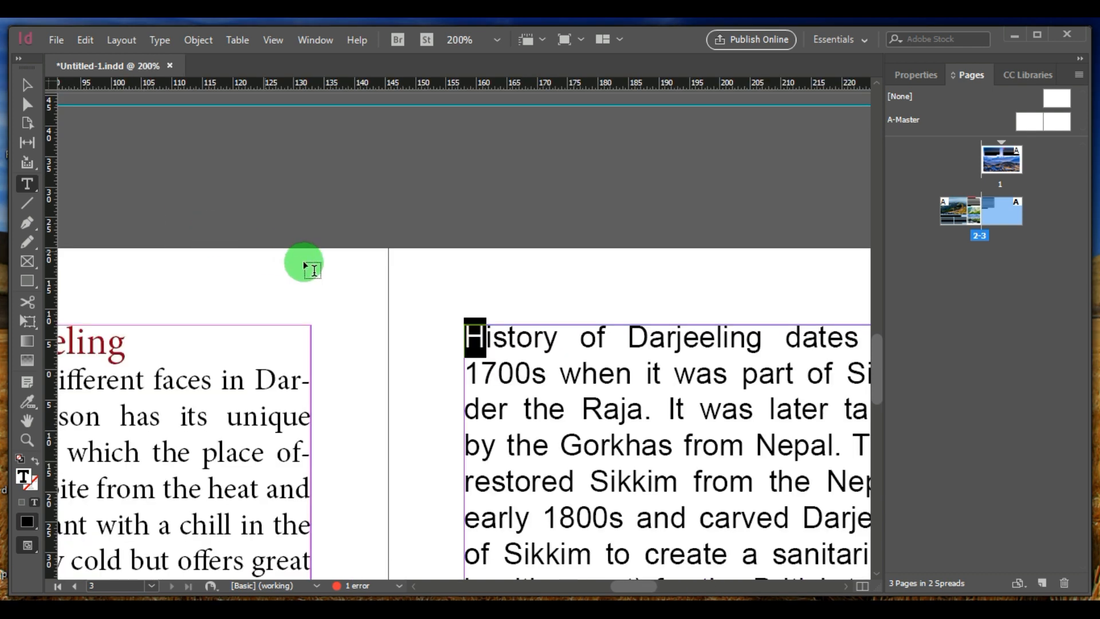
left_click(484, 342)
left_click_drag(484, 342, 649, 137)
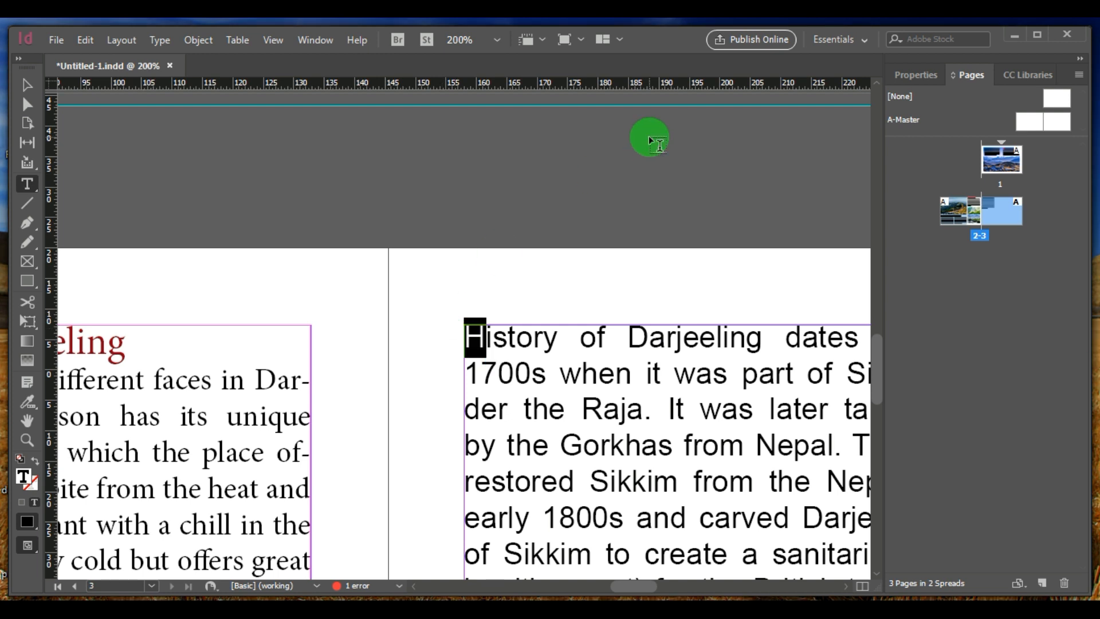
Look over the Character and Paragraph panel settings for the selected letter H
key("ctrl+t")
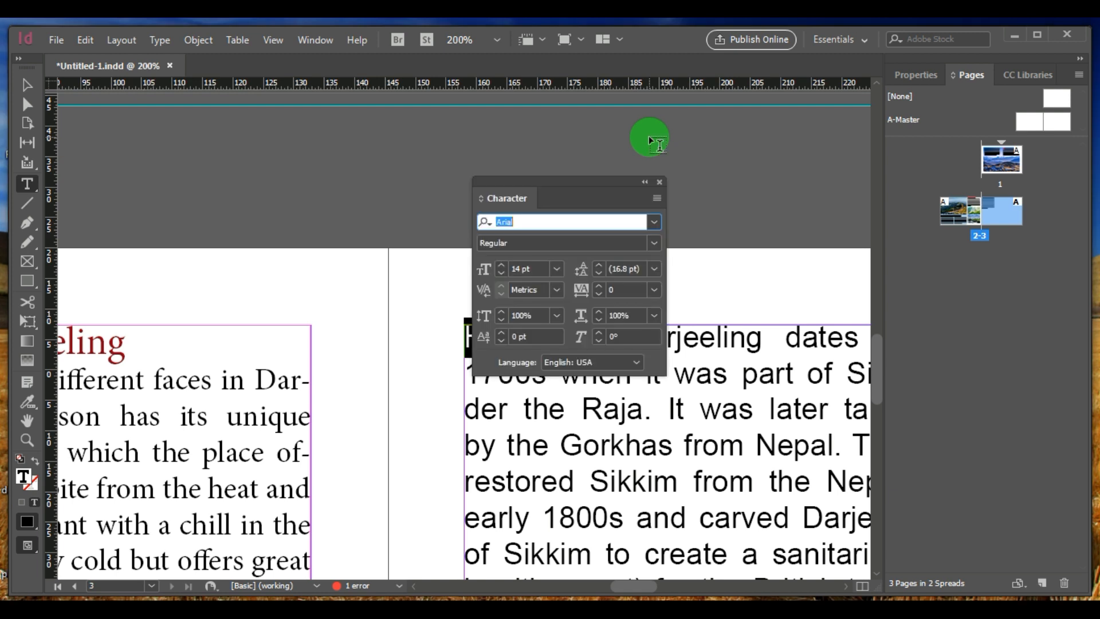
left_click_drag(563, 180, 275, 149)
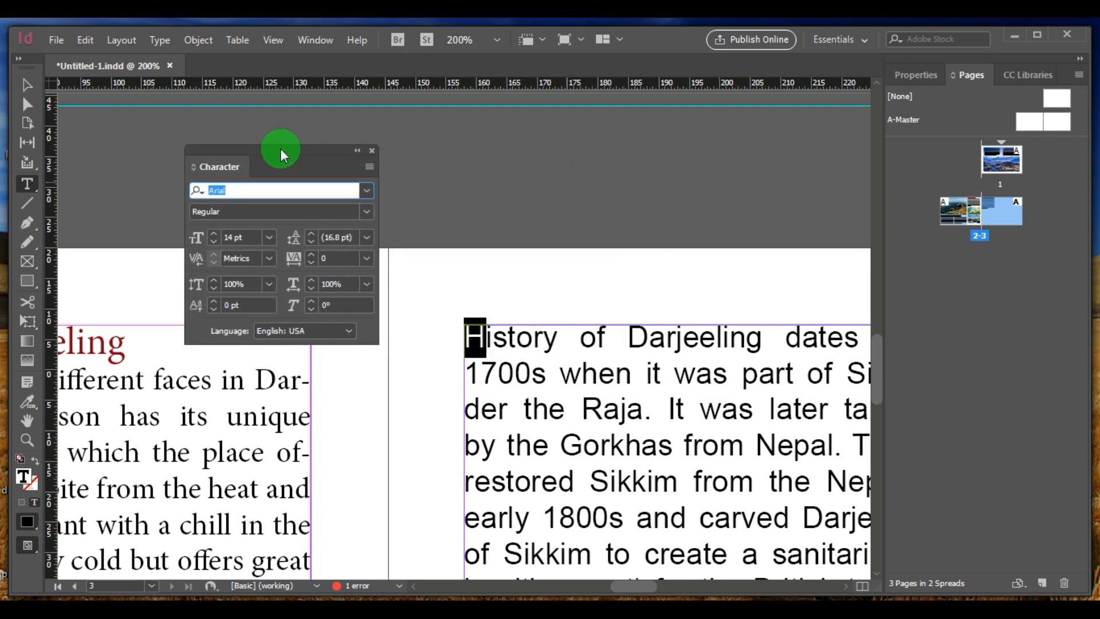
left_click(369, 151)
key("ctrl+alt+t")
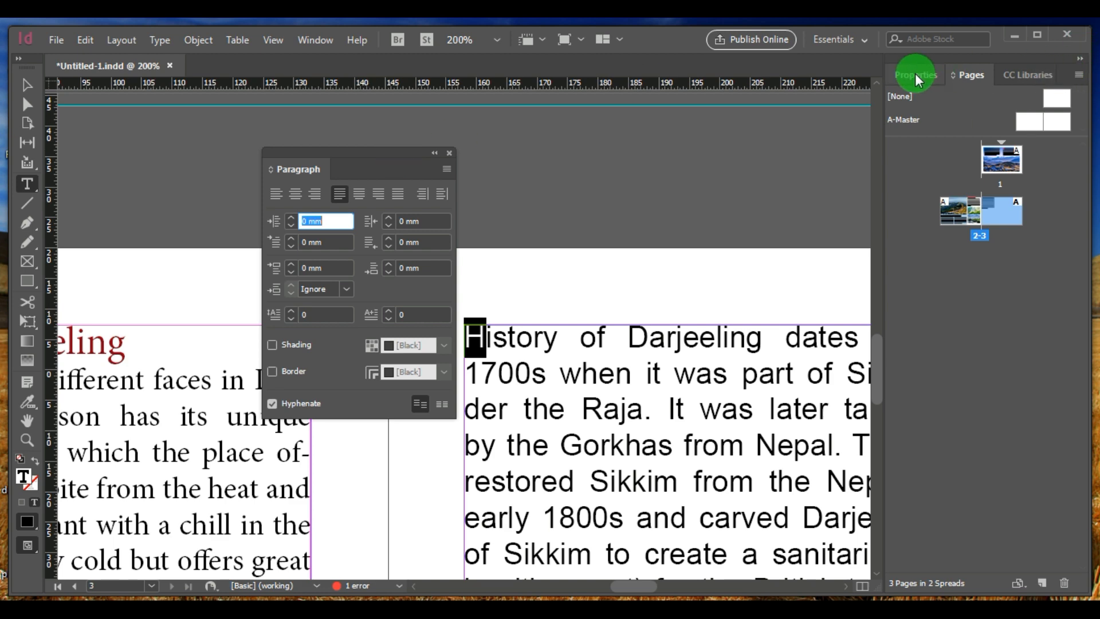
left_click(450, 153)
Give the first-column paragraph a drop cap three lines high using the Paragraph settings
left_click(163, 41)
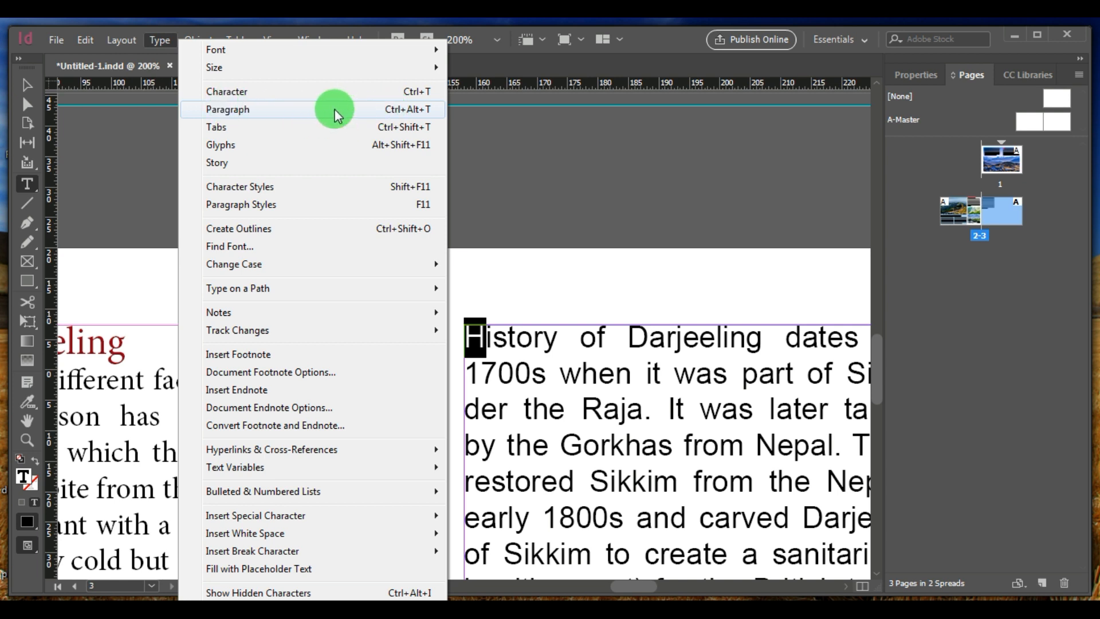
left_click(419, 111)
left_click_drag(347, 153, 321, 133)
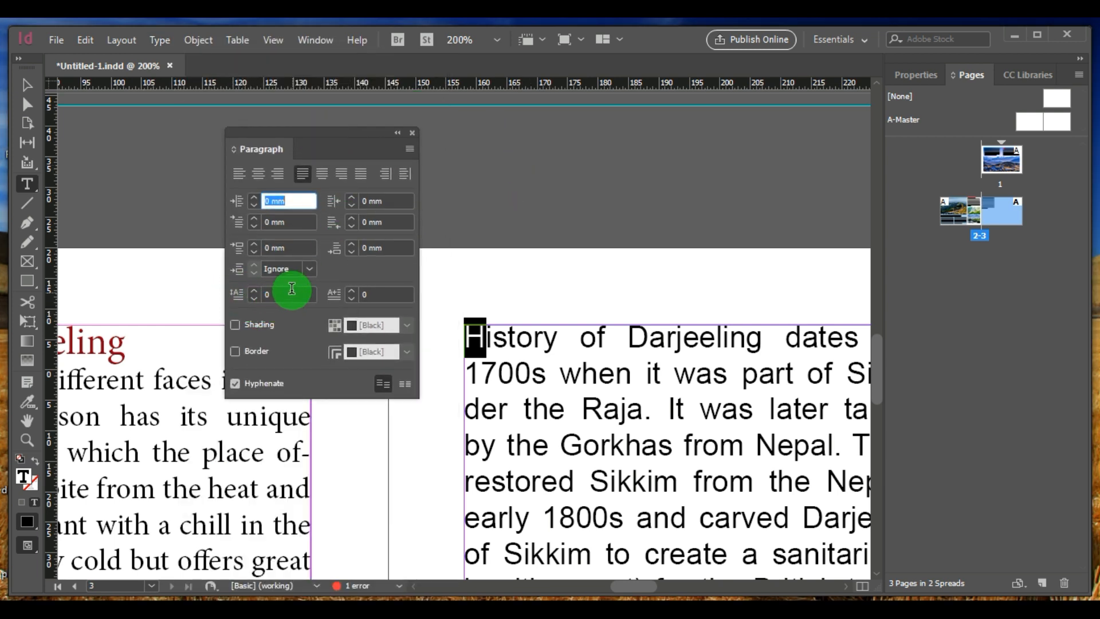
left_click(253, 290)
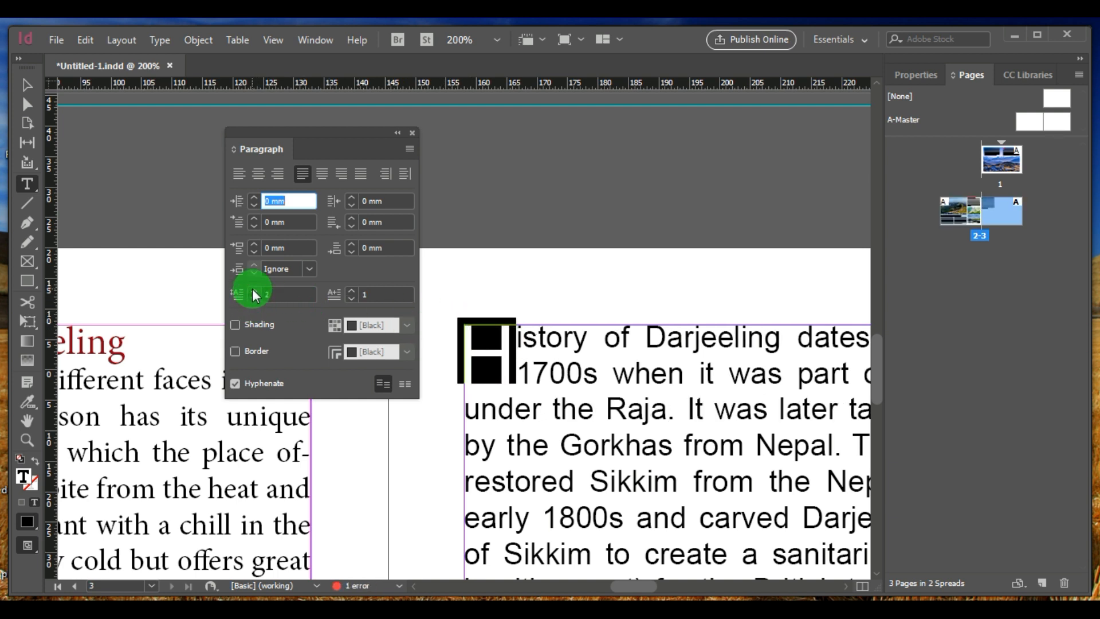
left_click(253, 290)
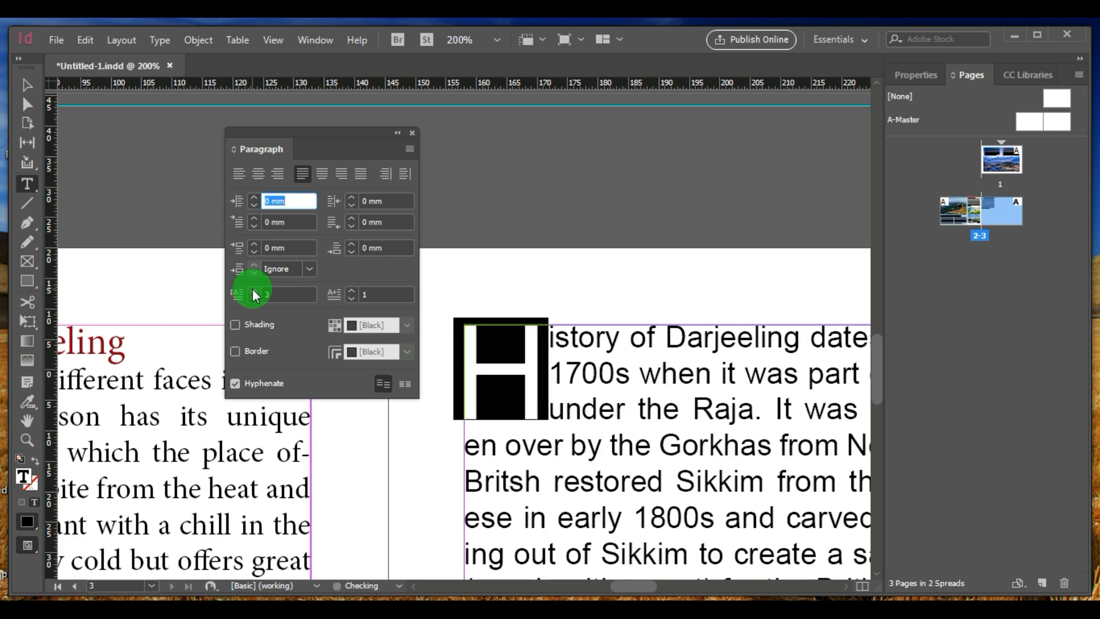
left_click(551, 339)
Examine the paragraph's line-end hyphenation by highlighting the word Darjeeling where it splits across two lines
scroll(563, 346, "down", 2)
scroll(562, 346, "down", 2)
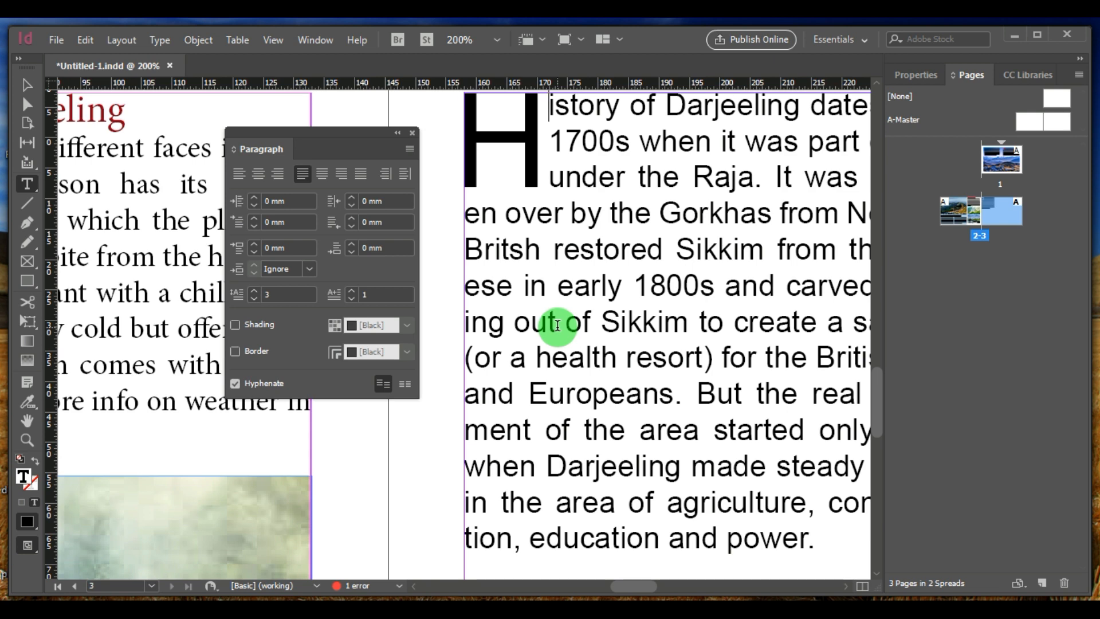
key("ctrl+minus")
key("ctrl+minus")
key("ctrl+minus")
key("ctrl+minus")
left_click_drag(364, 133, 667, 136)
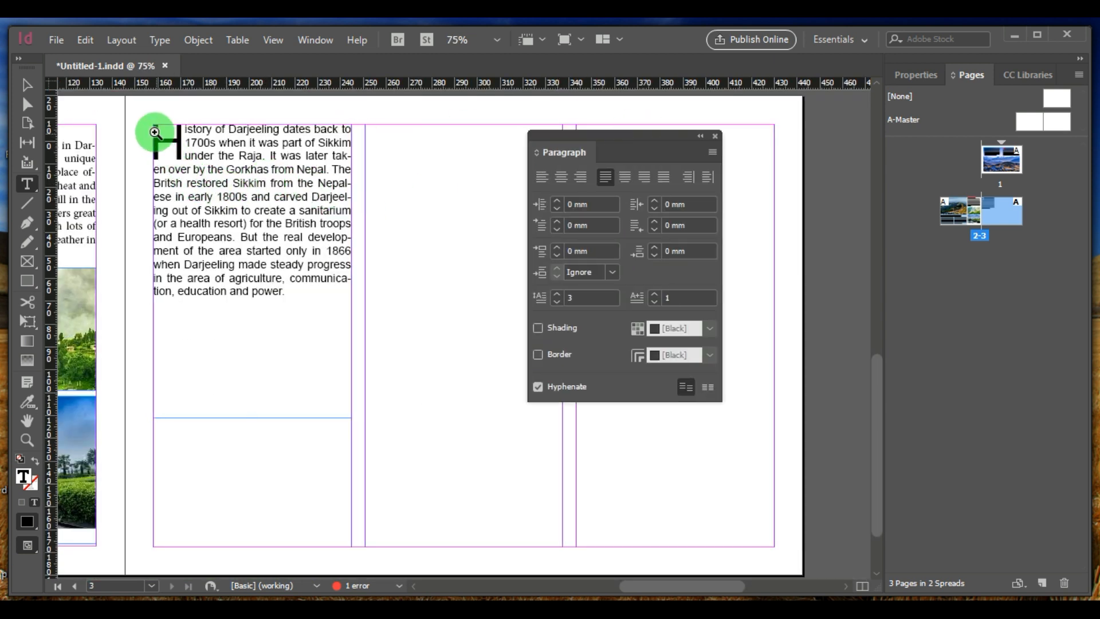
left_click_drag(133, 108, 425, 320)
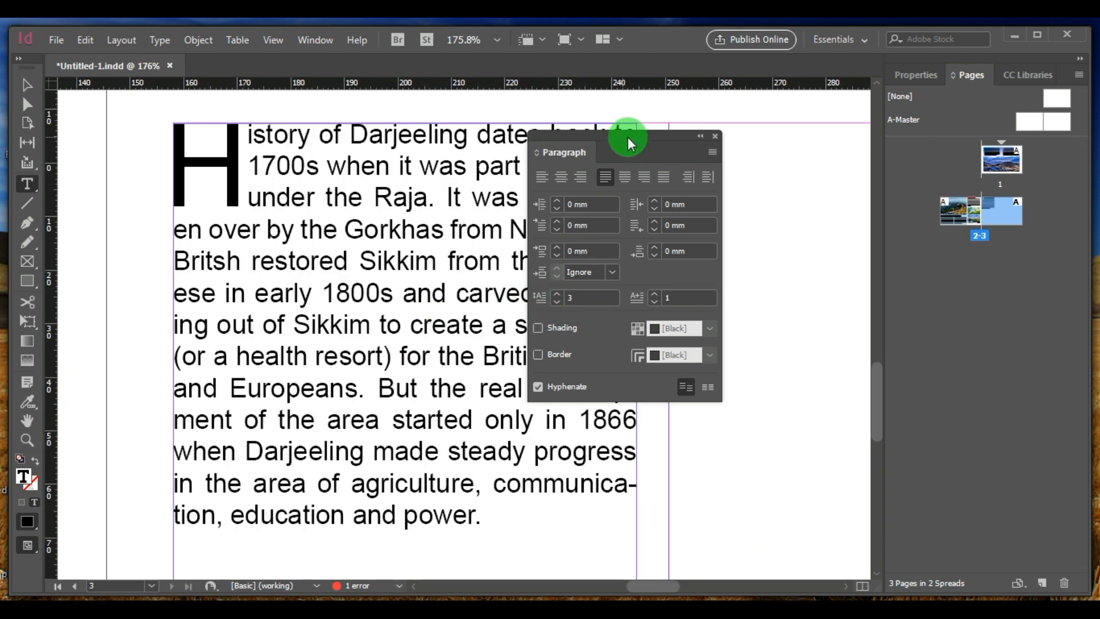
left_click_drag(629, 137, 847, 193)
mouse_move(628, 293)
left_mouse_down()
mouse_move(627, 256)
mouse_move(631, 294)
mouse_move(644, 299)
left_mouse_up()
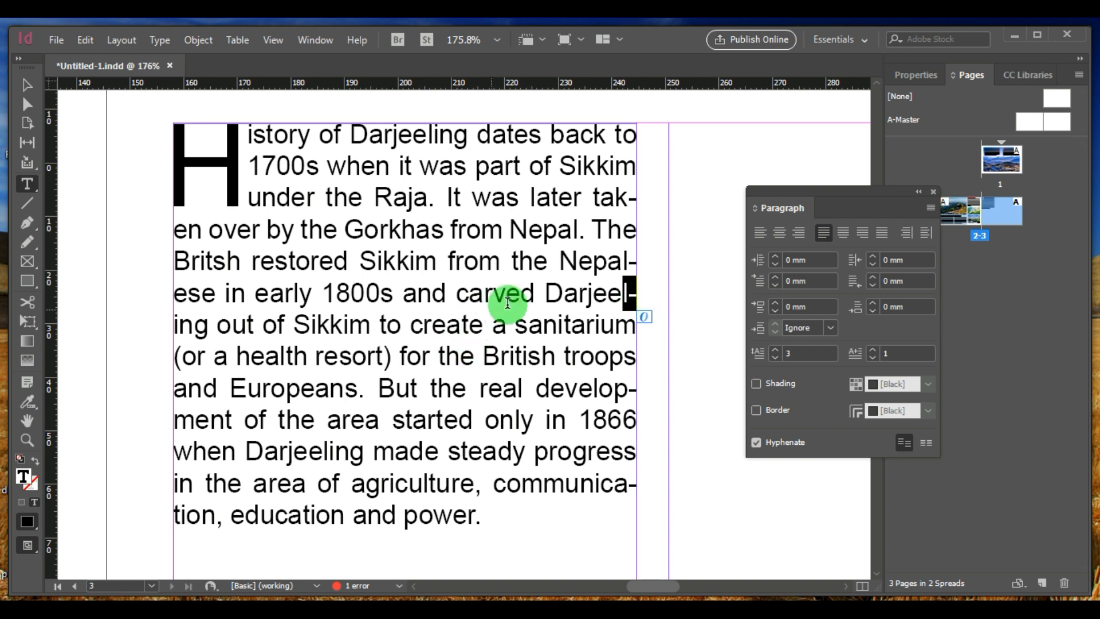
left_click_drag(544, 294, 210, 324)
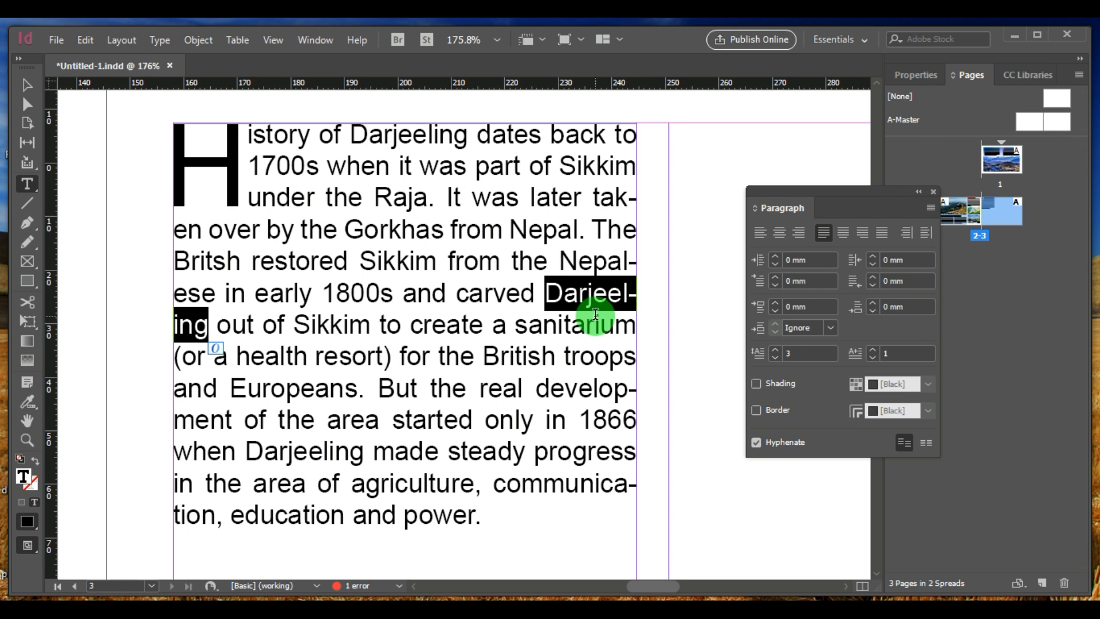
Turn off hyphenation for all the text in page 3's first-column frame and close the Paragraph settings
left_click_drag(843, 190, 810, 125)
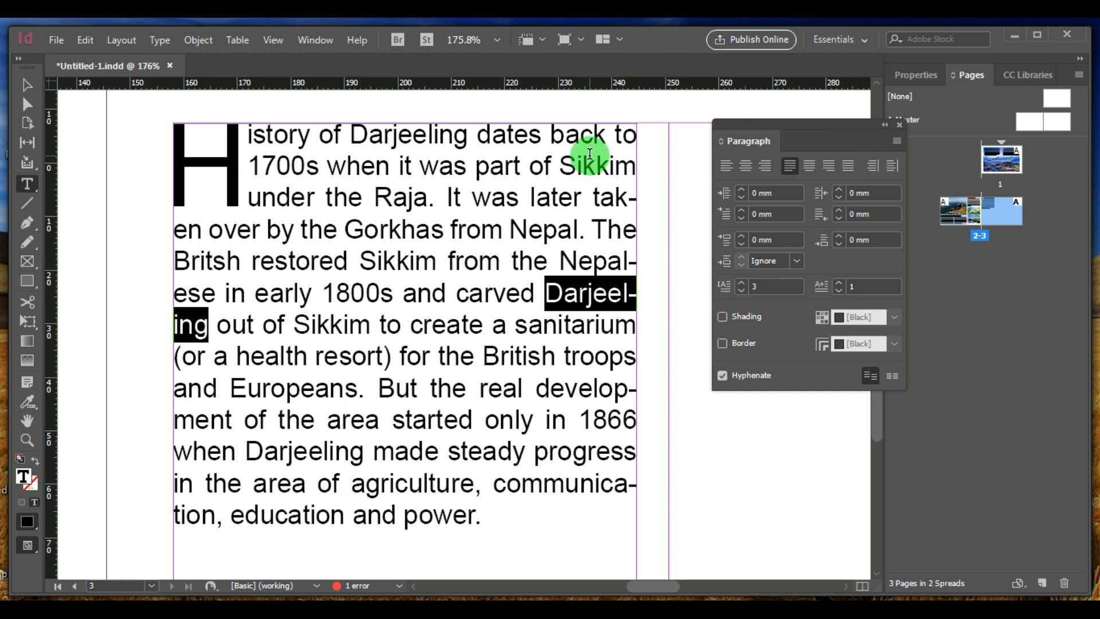
key("ctrl+a")
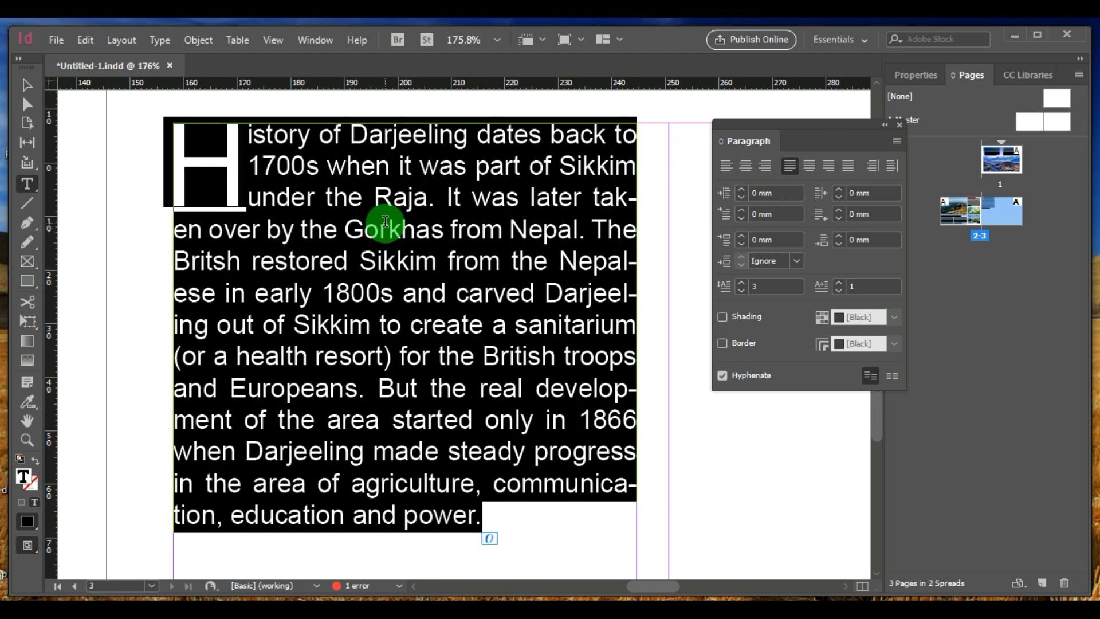
left_click(722, 376)
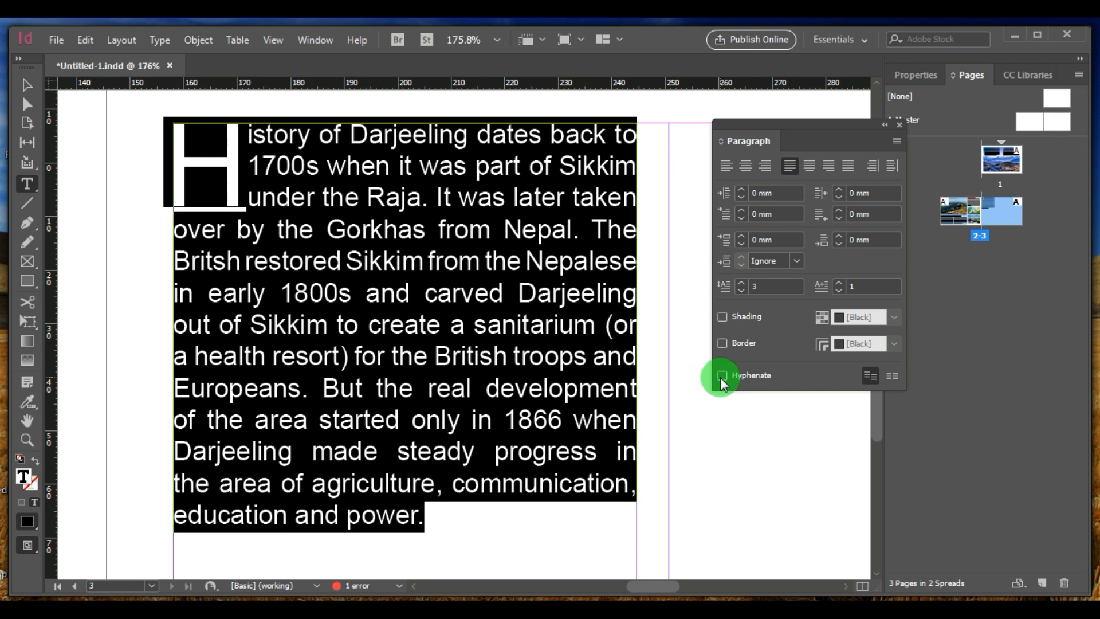
left_click(900, 124)
left_click(774, 183)
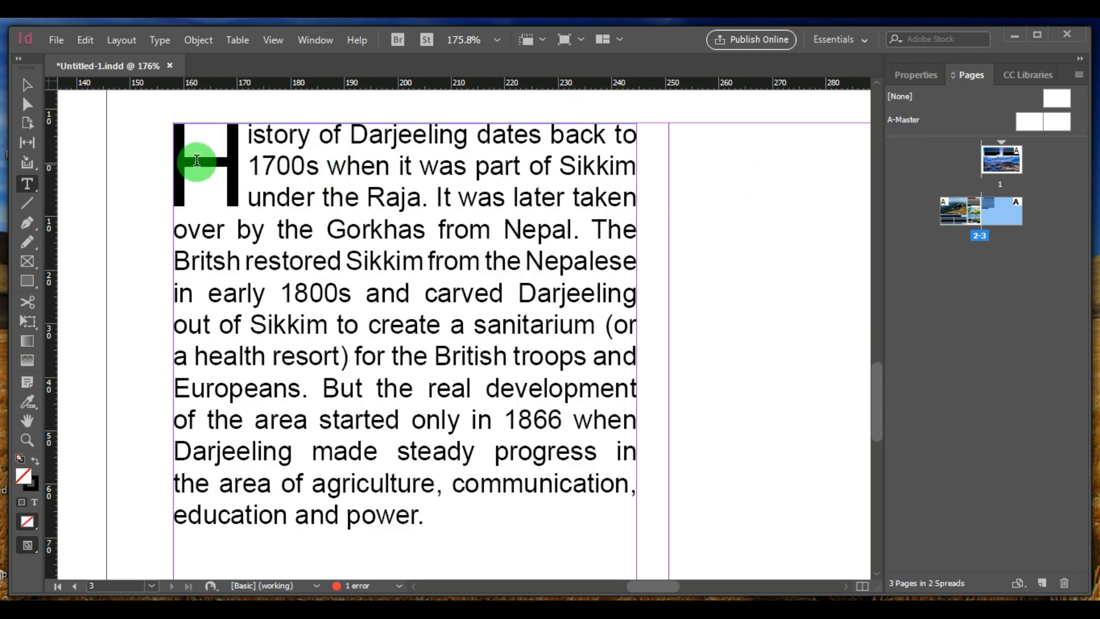
Select the drop cap H and open the Color panel beside the paragraph
left_click_drag(242, 150, 187, 147)
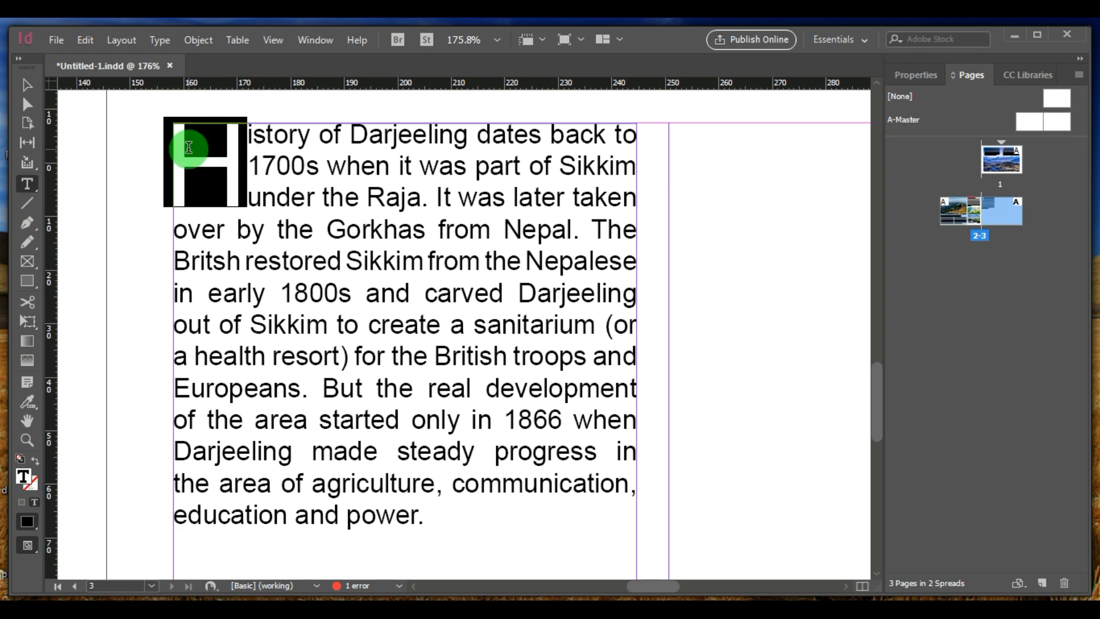
left_click(316, 40)
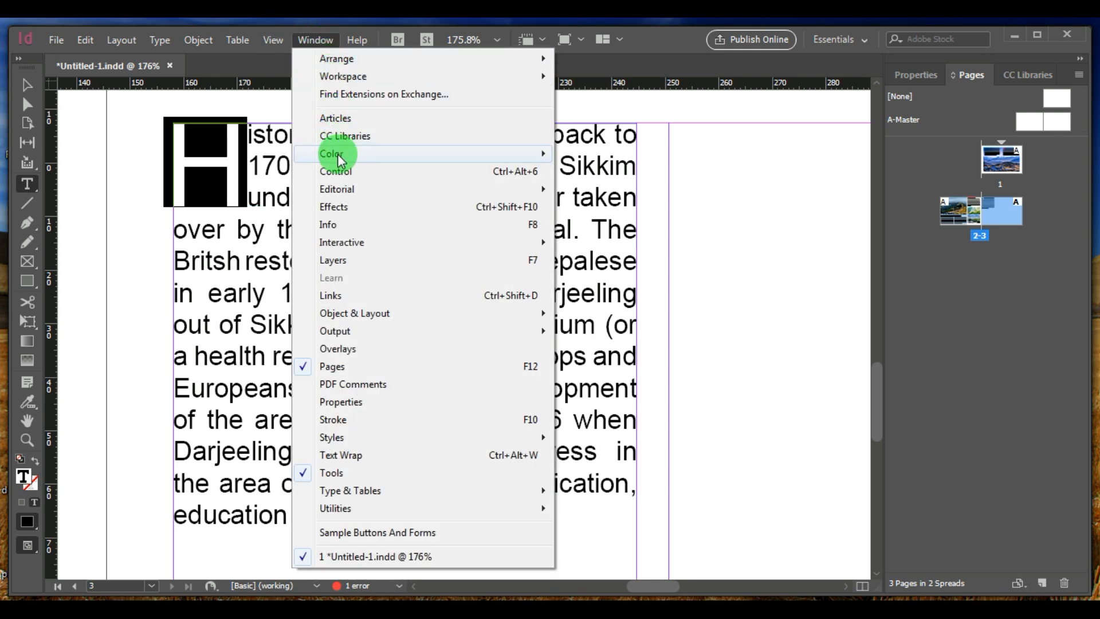
mouse_move(338, 154)
left_click(595, 179)
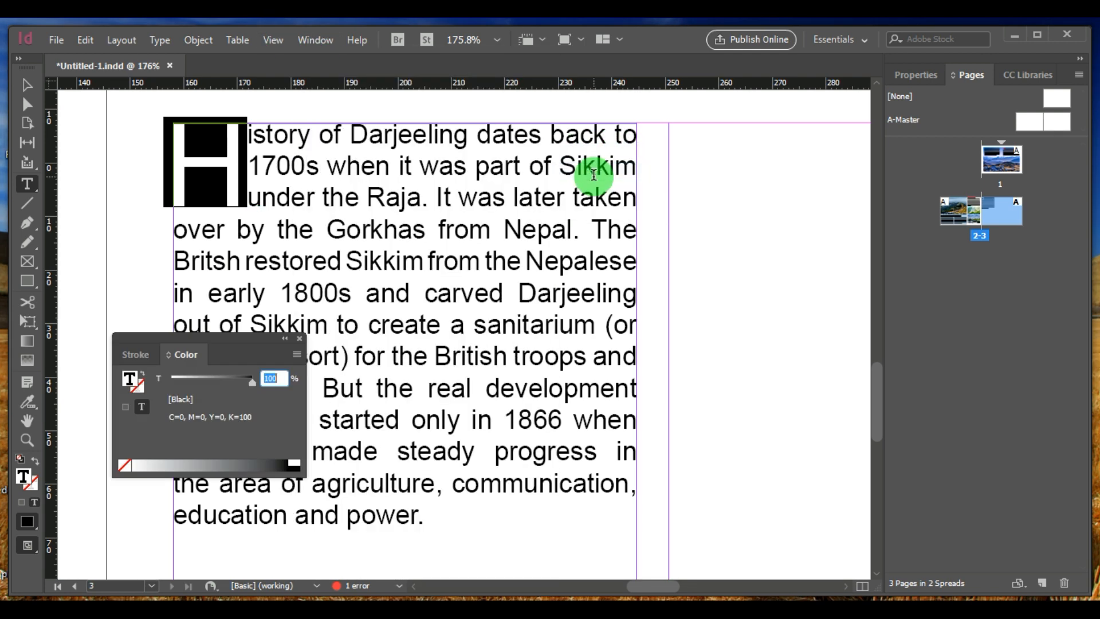
left_click_drag(248, 338, 797, 140)
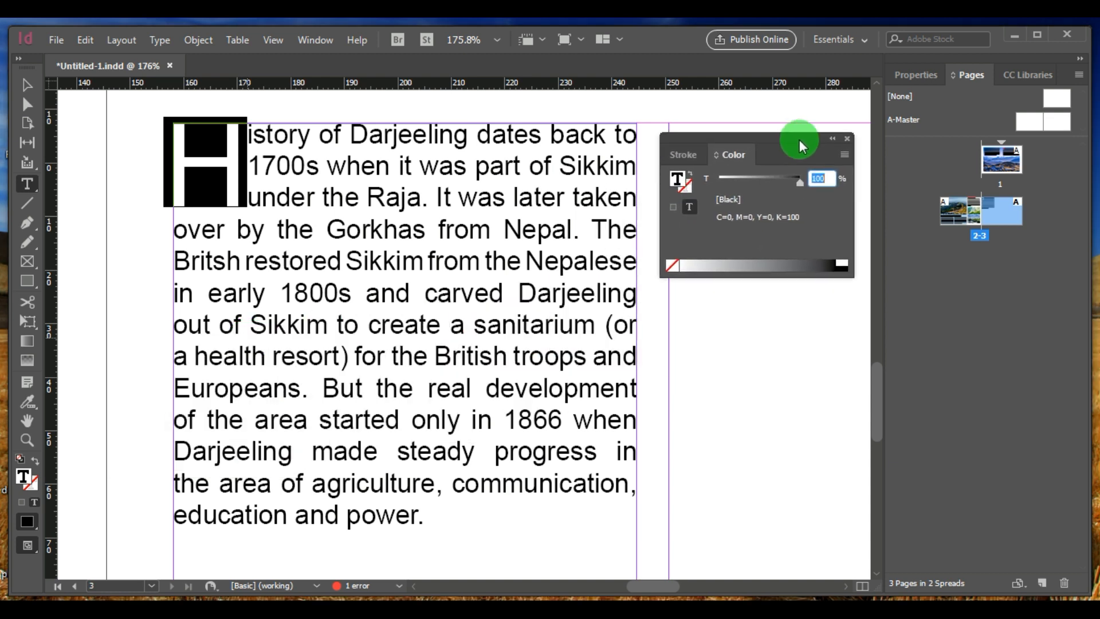
Try a blue fill of C=75, M=50, Y=0, K=0 on the drop cap H and recolour it pink with C=19, M=75, Y=0
left_click(672, 267)
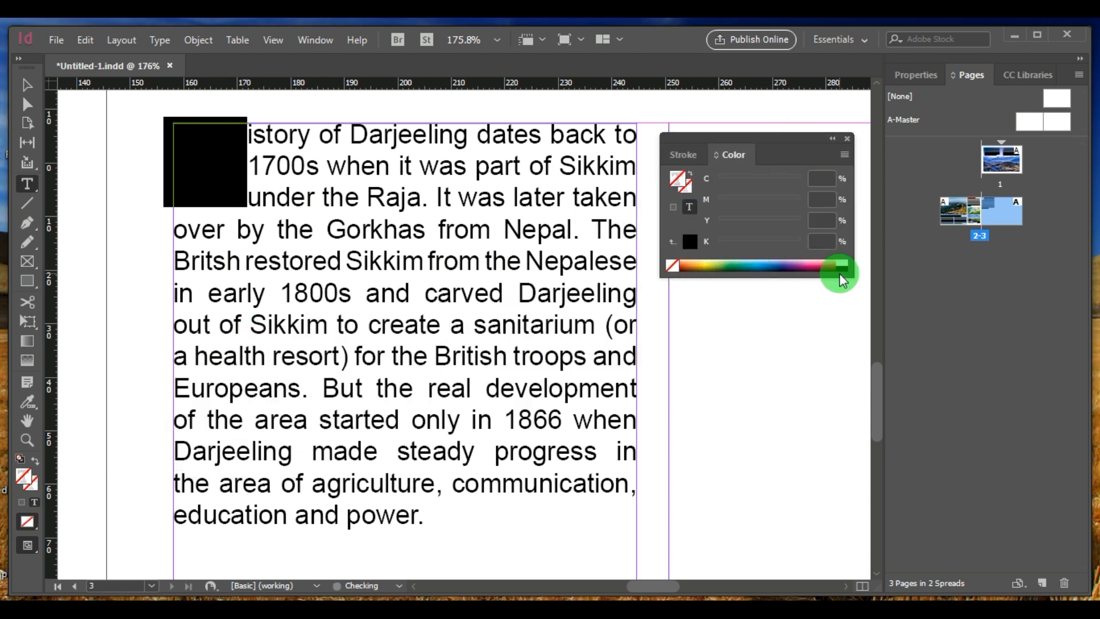
left_click(783, 265)
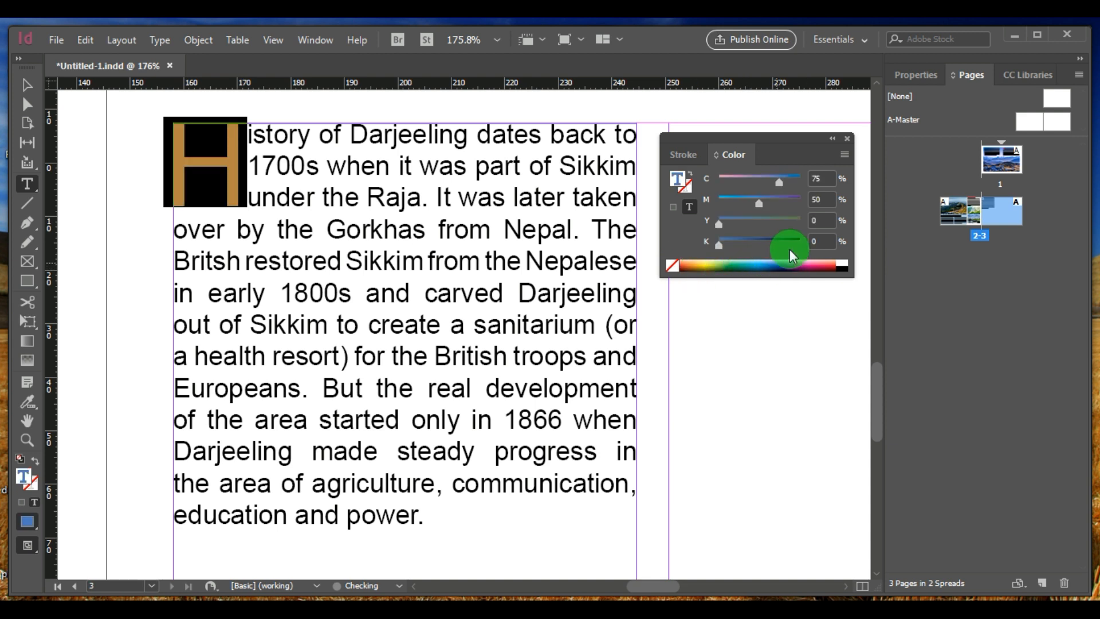
key("Tab")
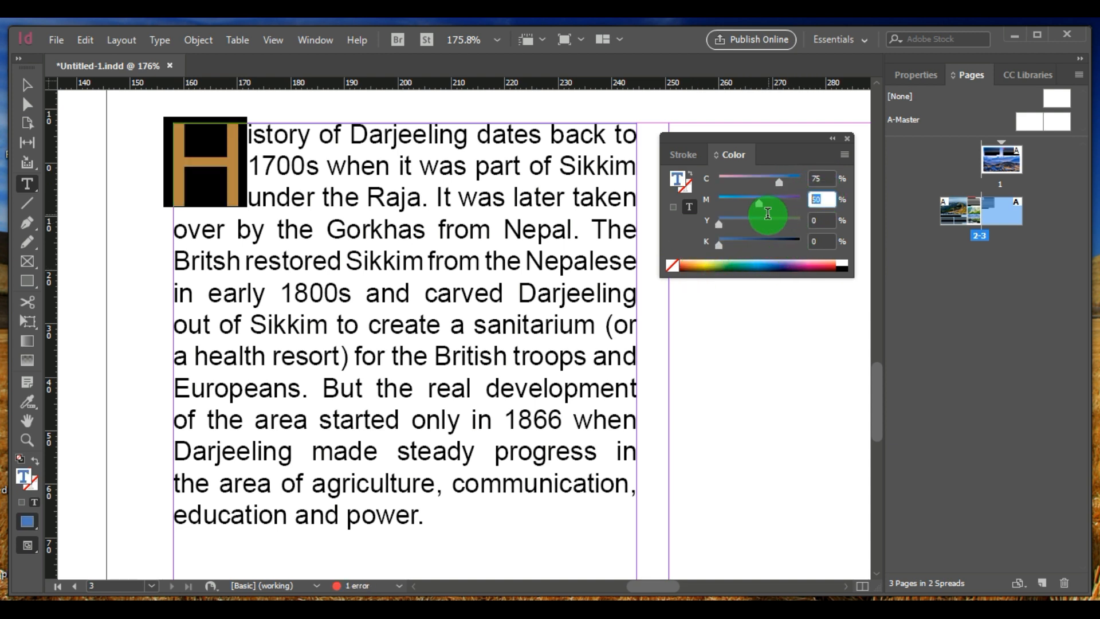
key("Tab")
key("Tab")
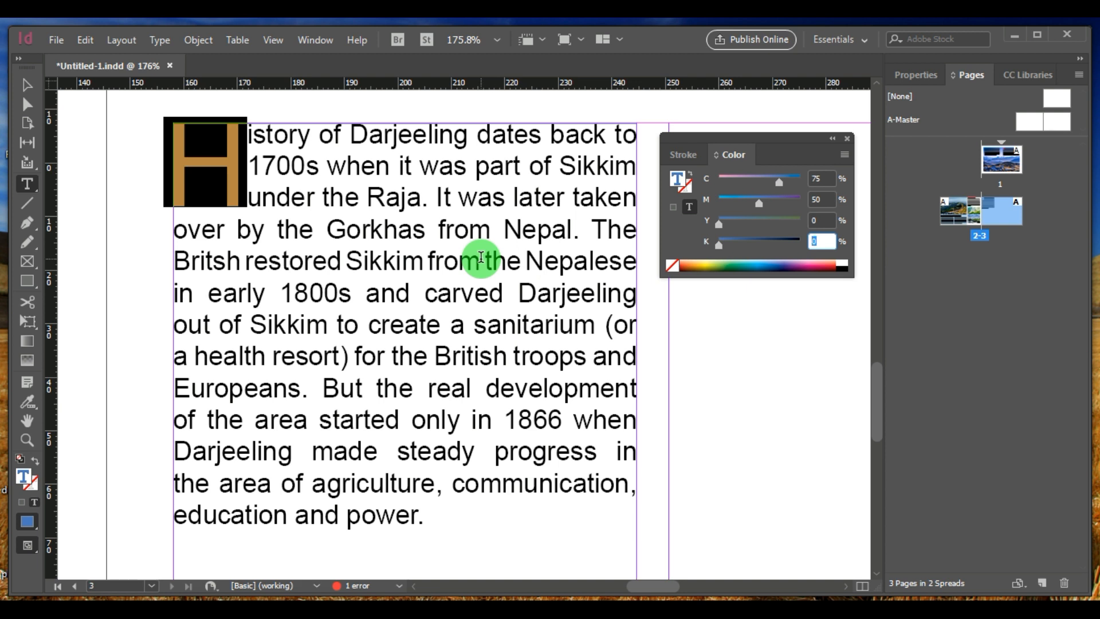
left_click(806, 264)
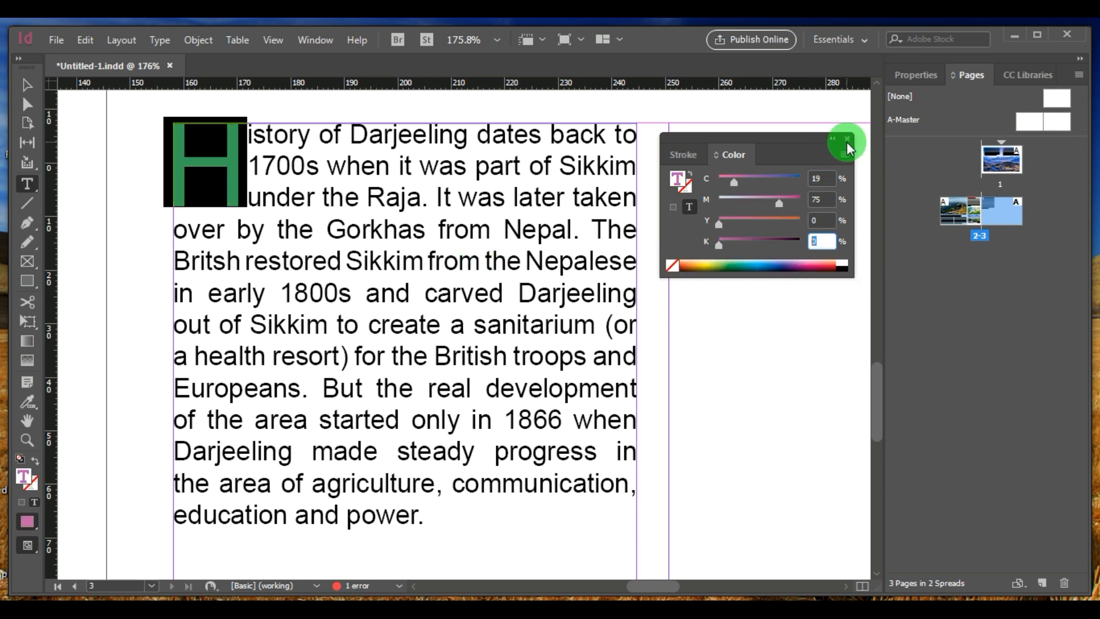
Deselect the drop cap and draw a rectangle about 87 mm wide around the paragraph in page 3's first column
left_click(719, 246)
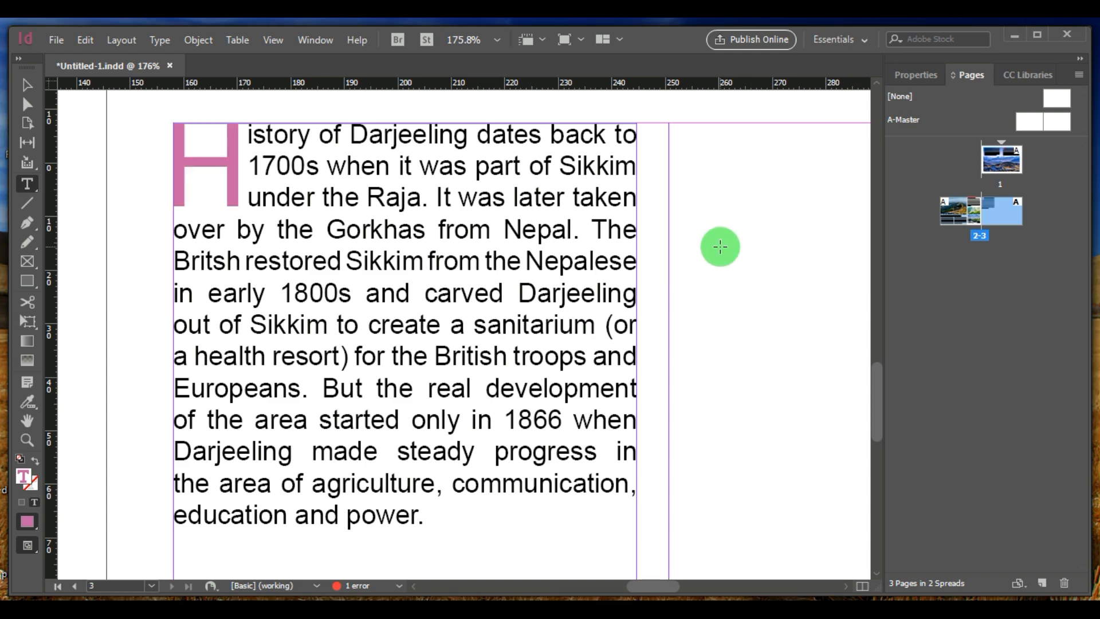
scroll(542, 226, "up", 2)
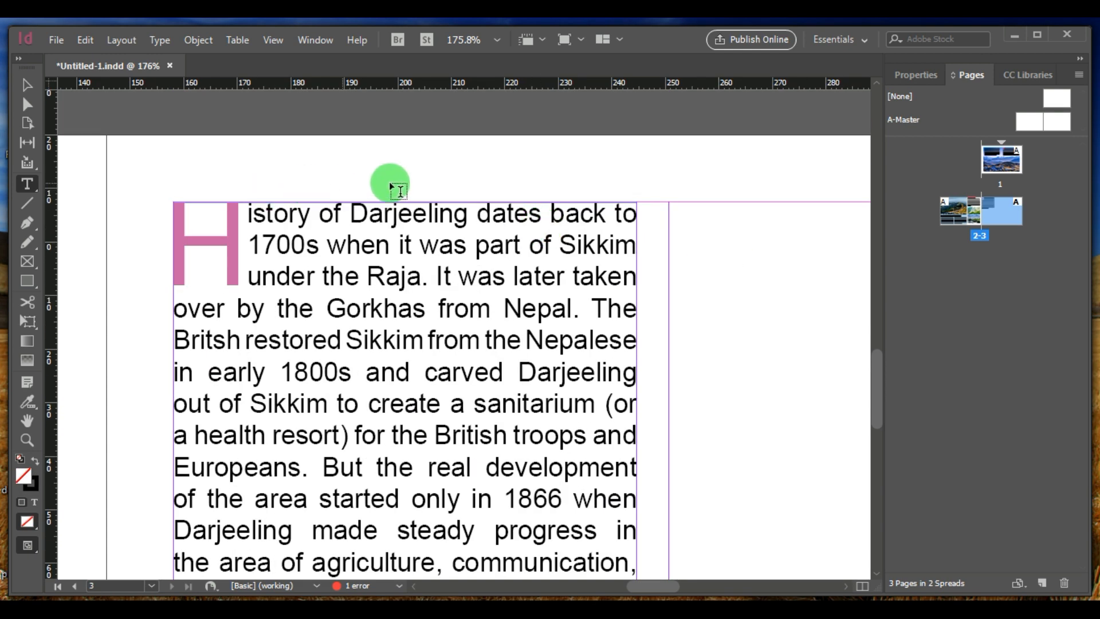
scroll(402, 190, "down", 2)
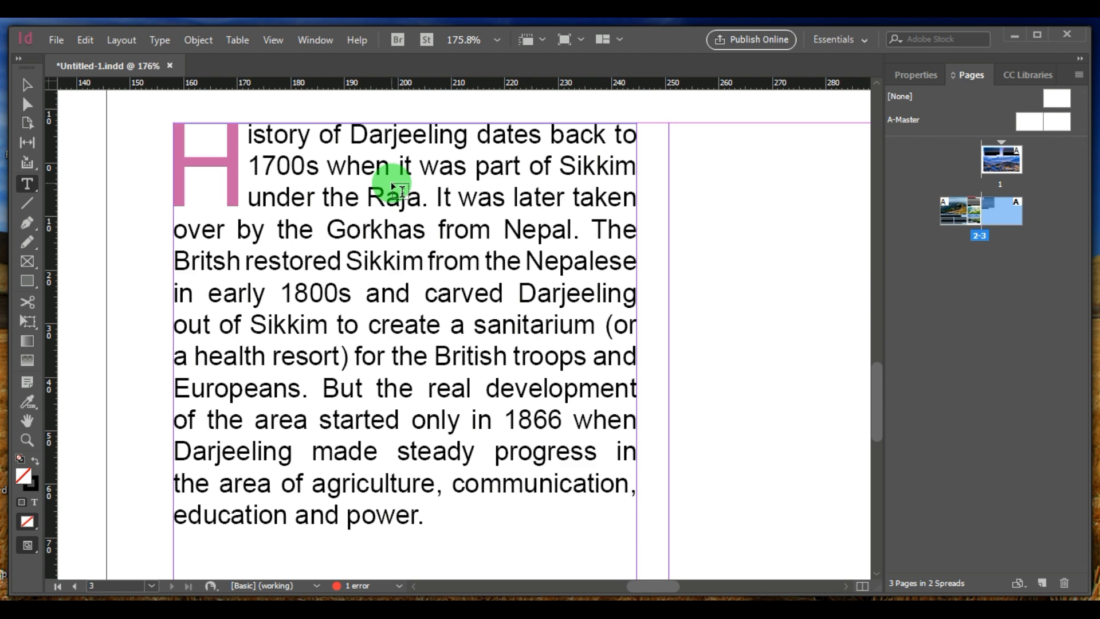
key("ctrl+minus")
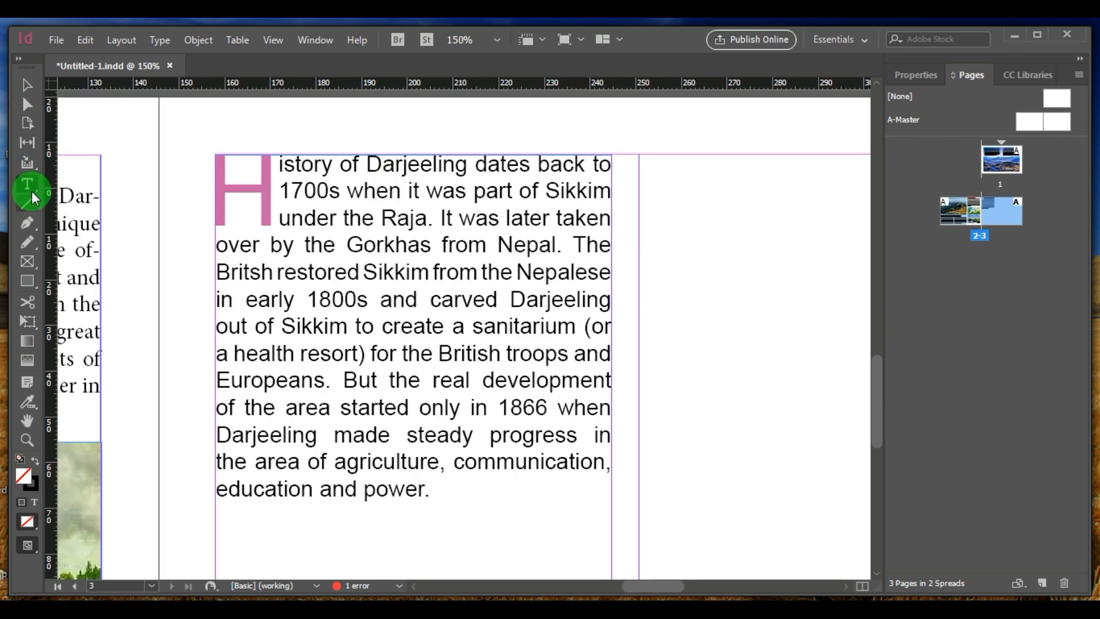
left_click(25, 283)
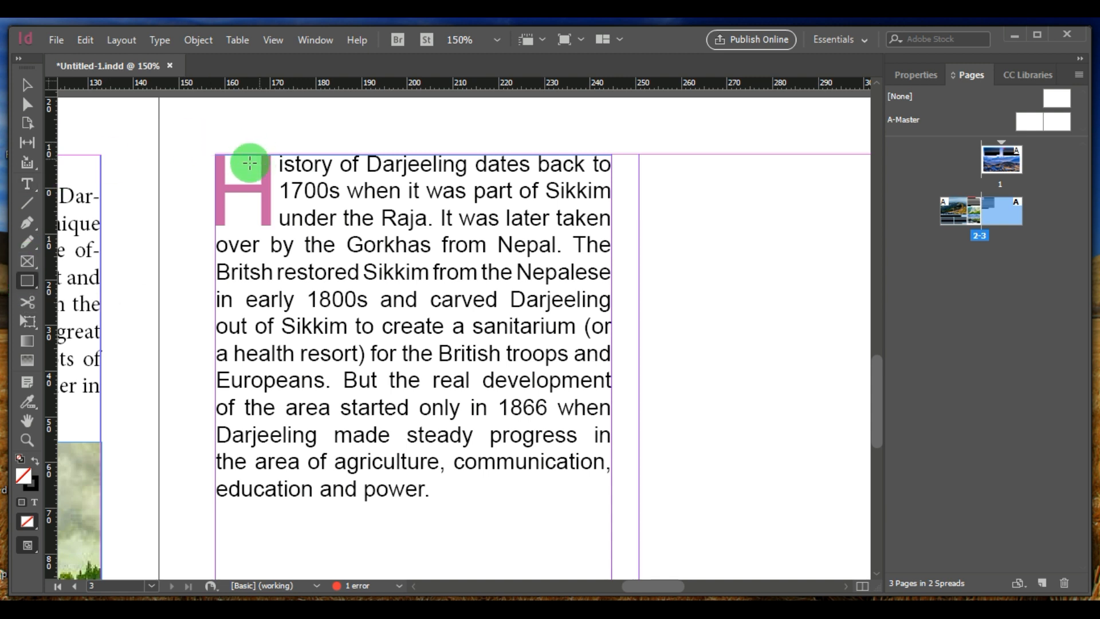
left_click_drag(218, 156, 614, 523)
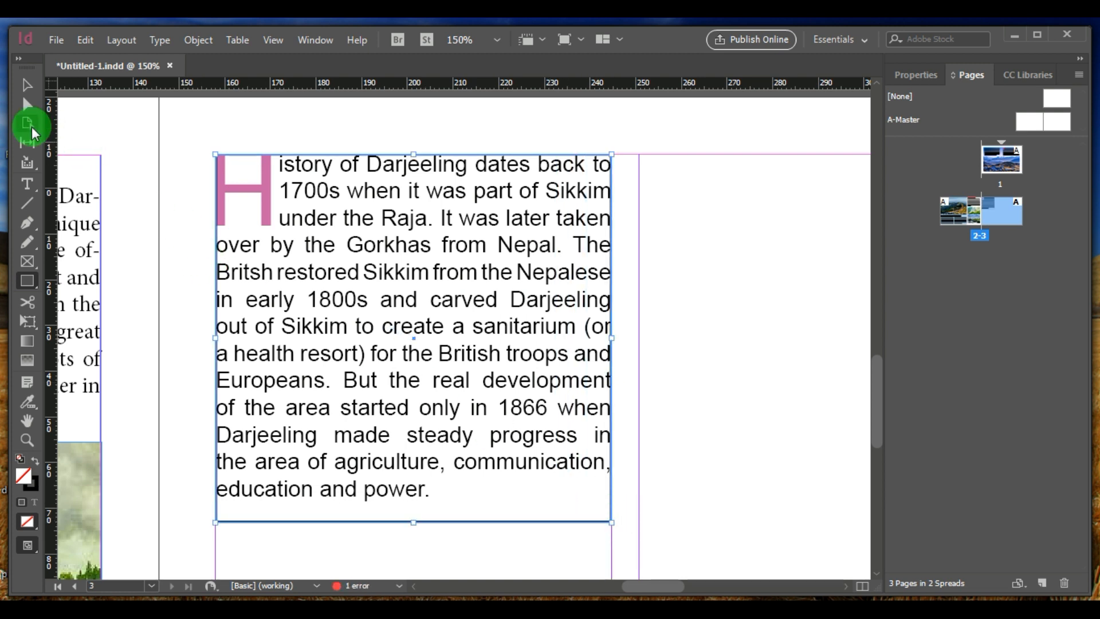
Try moving the paragraph's text frame, undo the move, and lower the frame's top edge slightly inside the rectangle
left_click(26, 84)
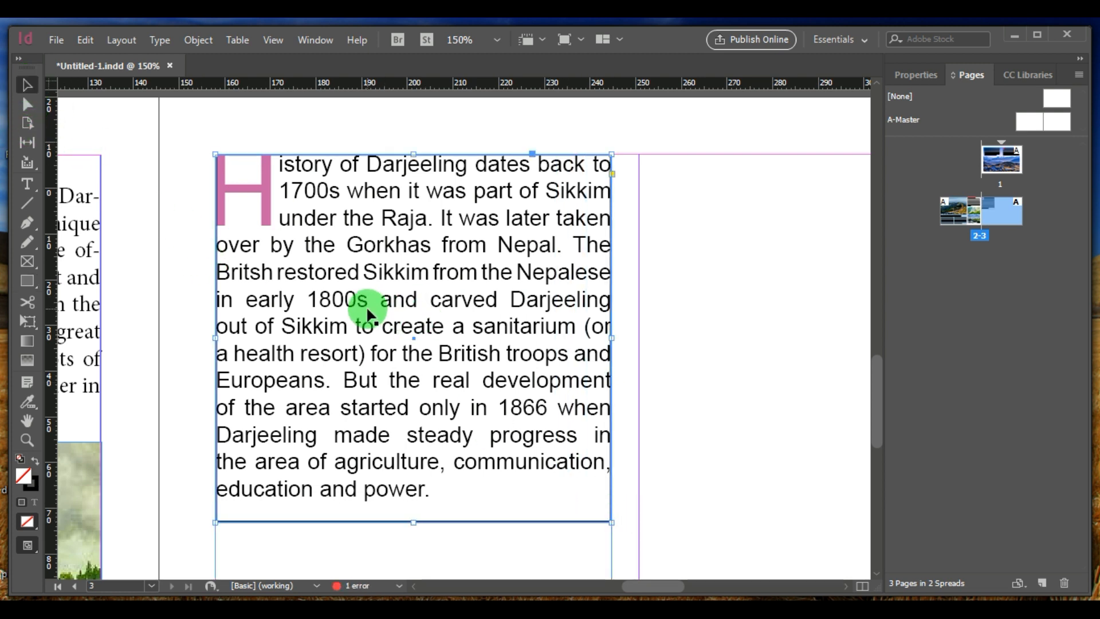
left_click_drag(368, 310, 519, 210)
key("ctrl+z")
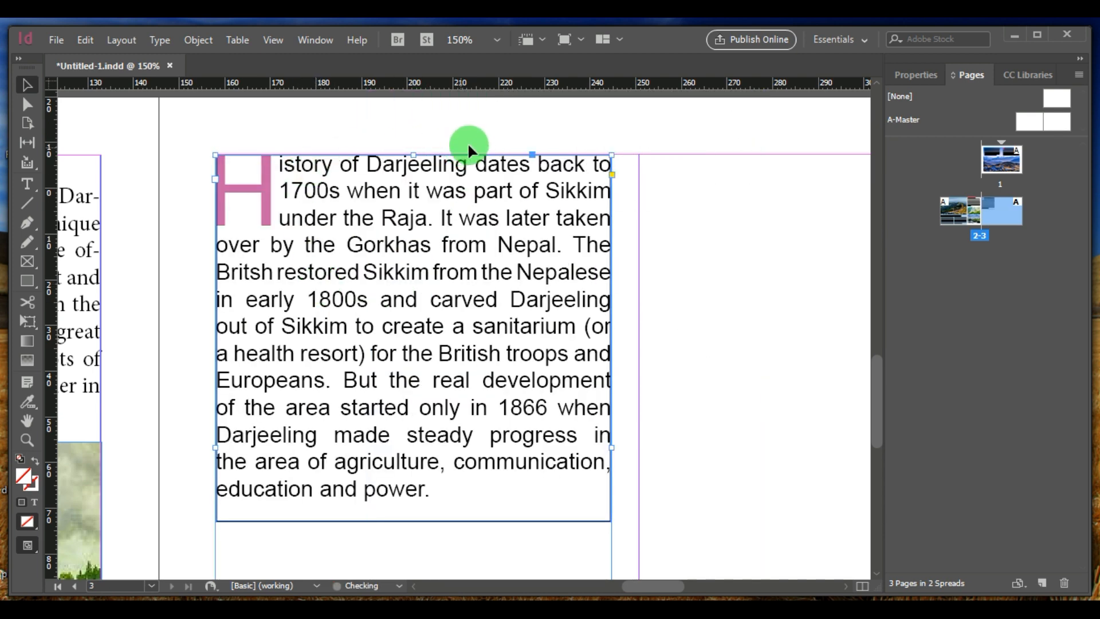
mouse_move(411, 151)
left_mouse_down()
mouse_move(422, 167)
mouse_move(411, 161)
left_mouse_up()
scroll(259, 321, "down", 1)
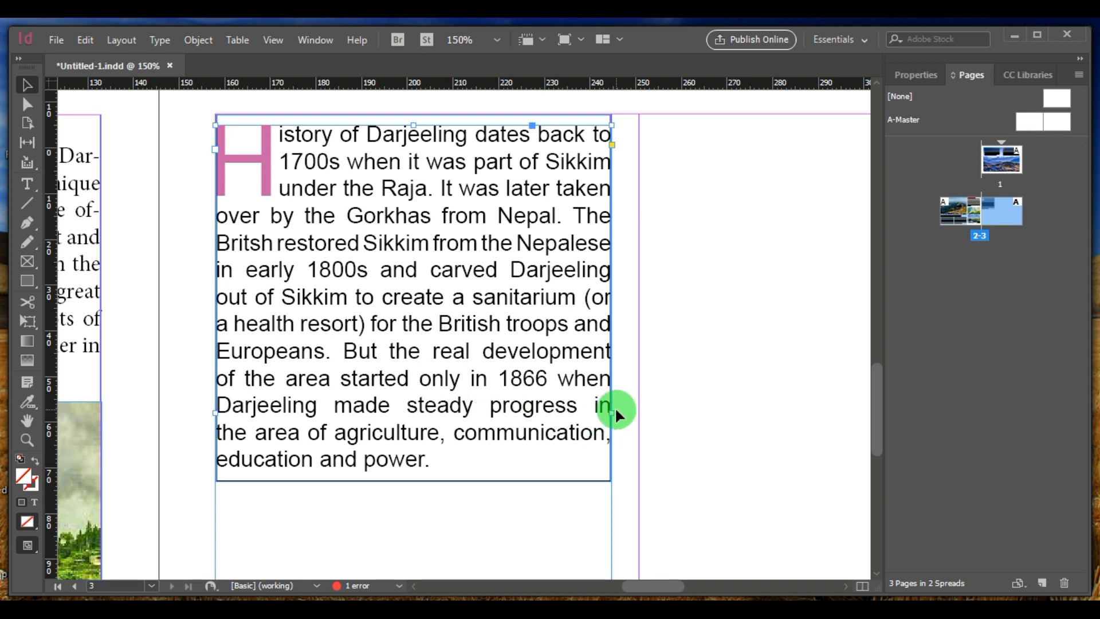
Narrow the paragraph's text frame from its right edge and nudge it right to leave even side gaps within the rectangle
left_click_drag(611, 412, 595, 412)
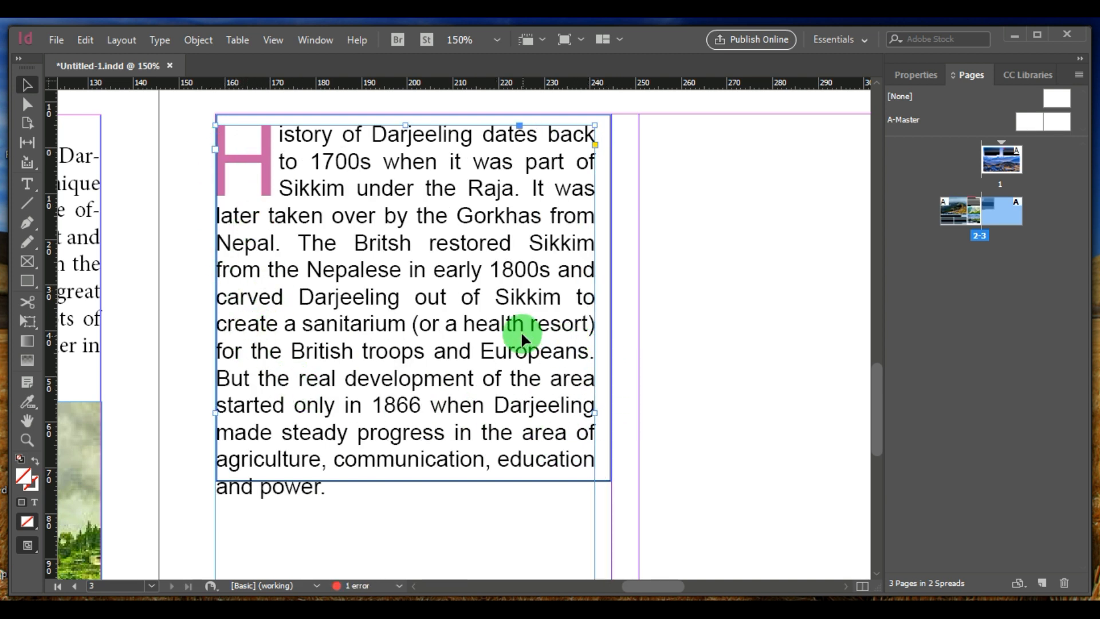
key("Right")
key("Right")
key("Right")
key("Right")
key("Right")
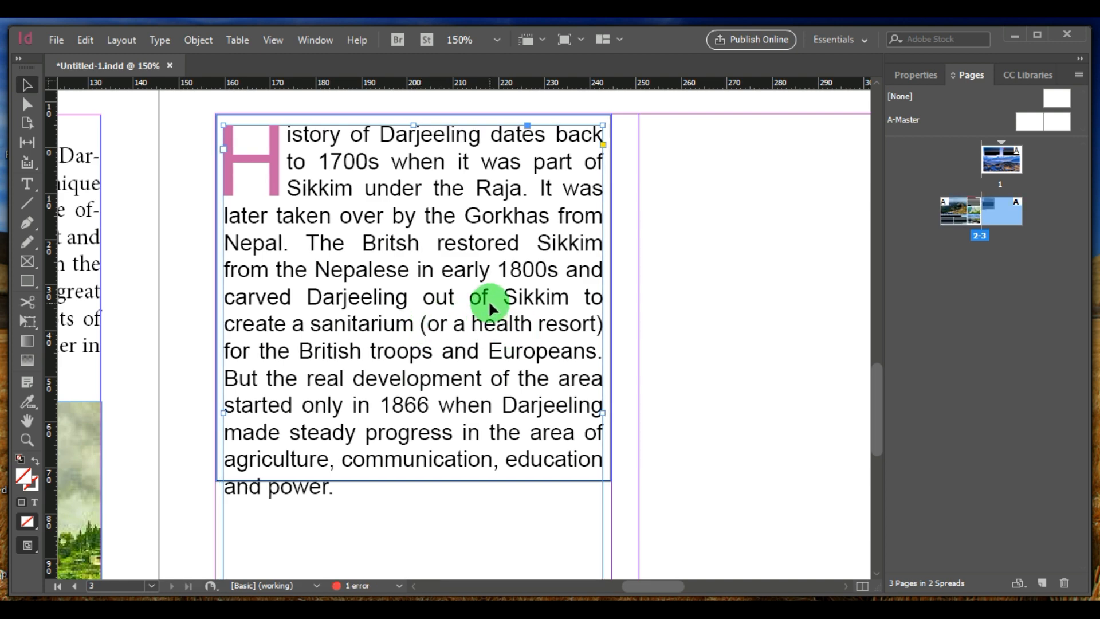
Extend the rectangle's bottom edge to a height of about 86.8 mm and shorten the text frame to end just inside it
scroll(488, 301, "down", 1)
scroll(495, 309, "down", 1)
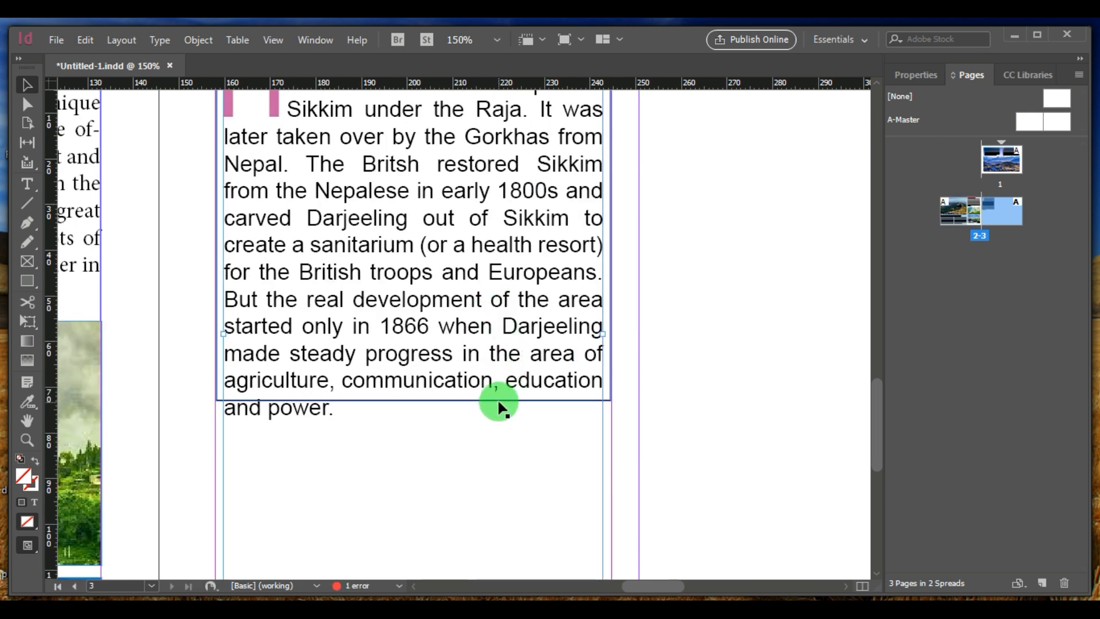
left_click_drag(413, 403, 417, 430)
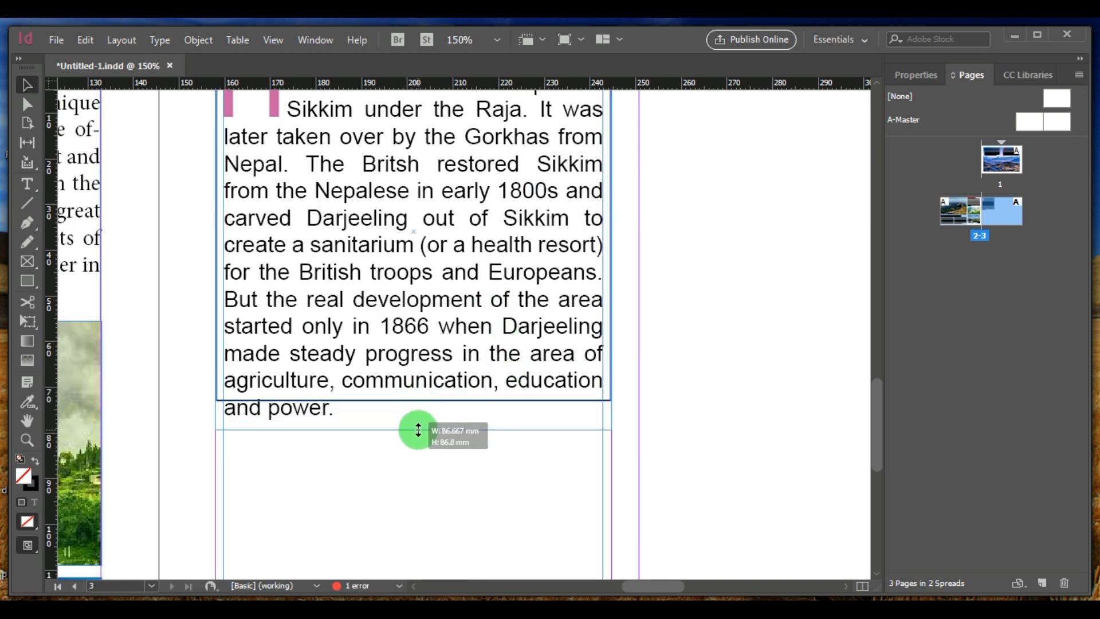
scroll(474, 435, "down", 2)
left_click(460, 452)
left_click_drag(412, 541, 409, 345)
scroll(430, 344, "down", 2)
scroll(458, 269, "up", 7)
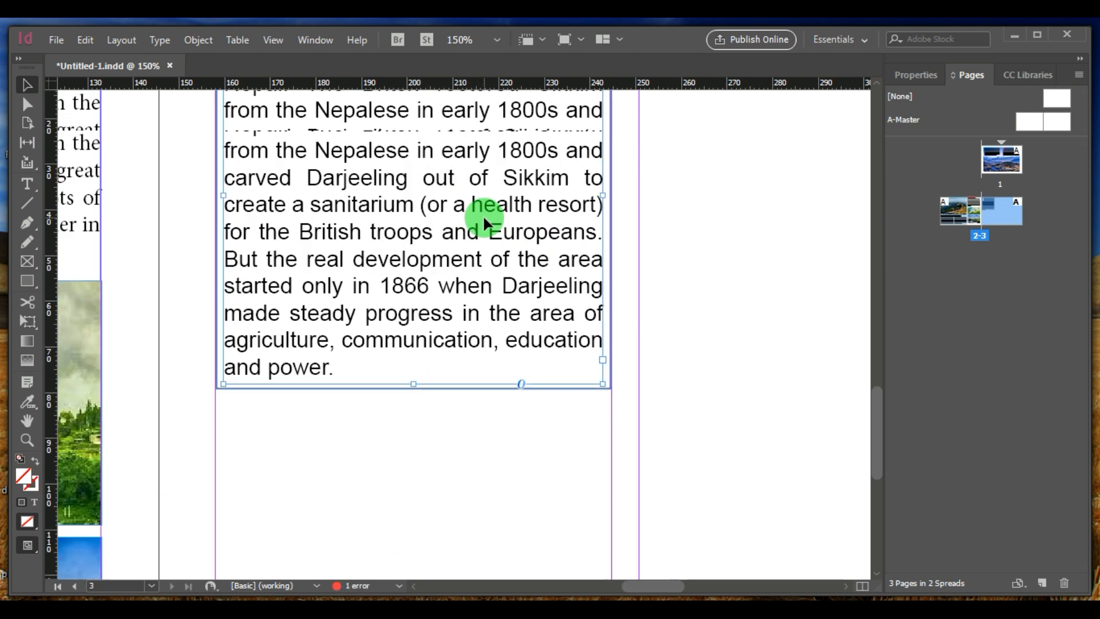
Try a red fill on the rectangle and change it to bright blue with C=100, M=6, Y=0, K=0
left_click(437, 155)
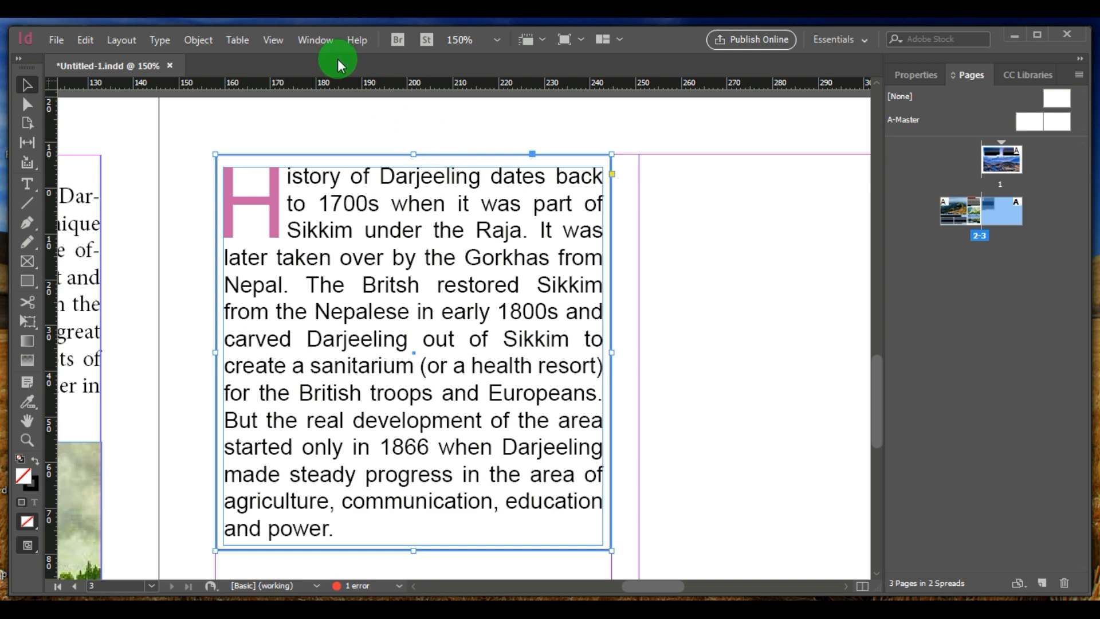
left_click(309, 39)
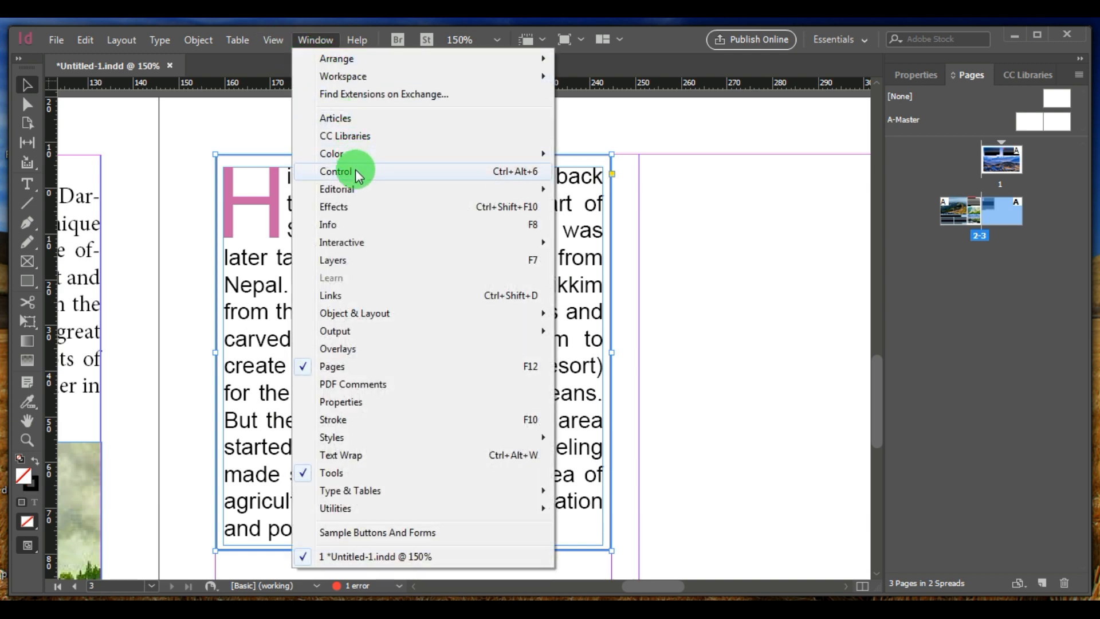
mouse_move(361, 154)
left_click(591, 170)
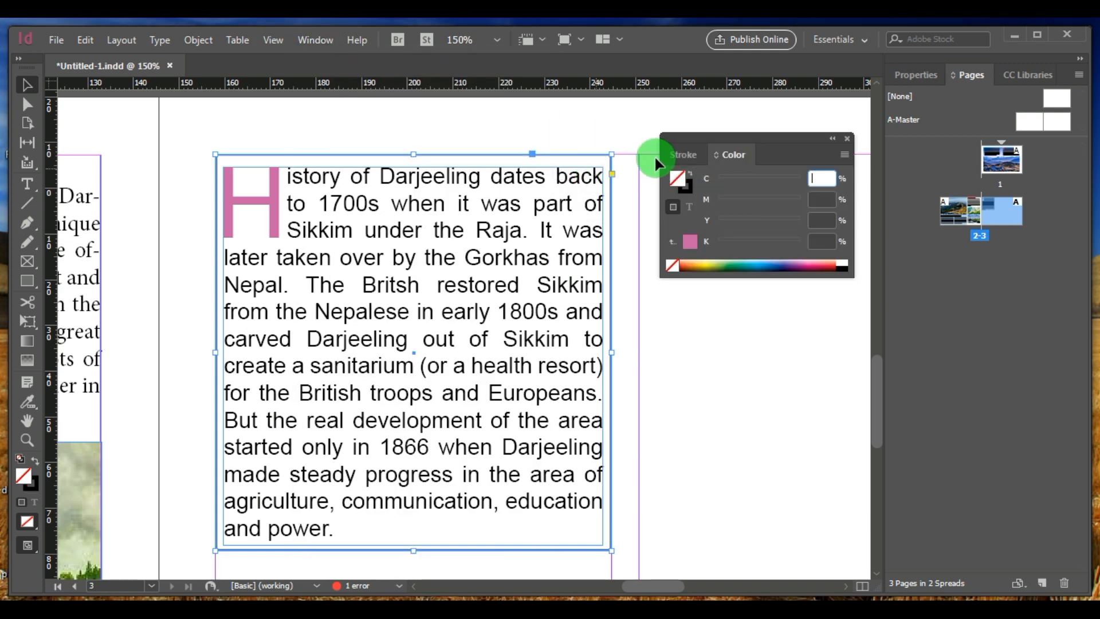
left_click(836, 264)
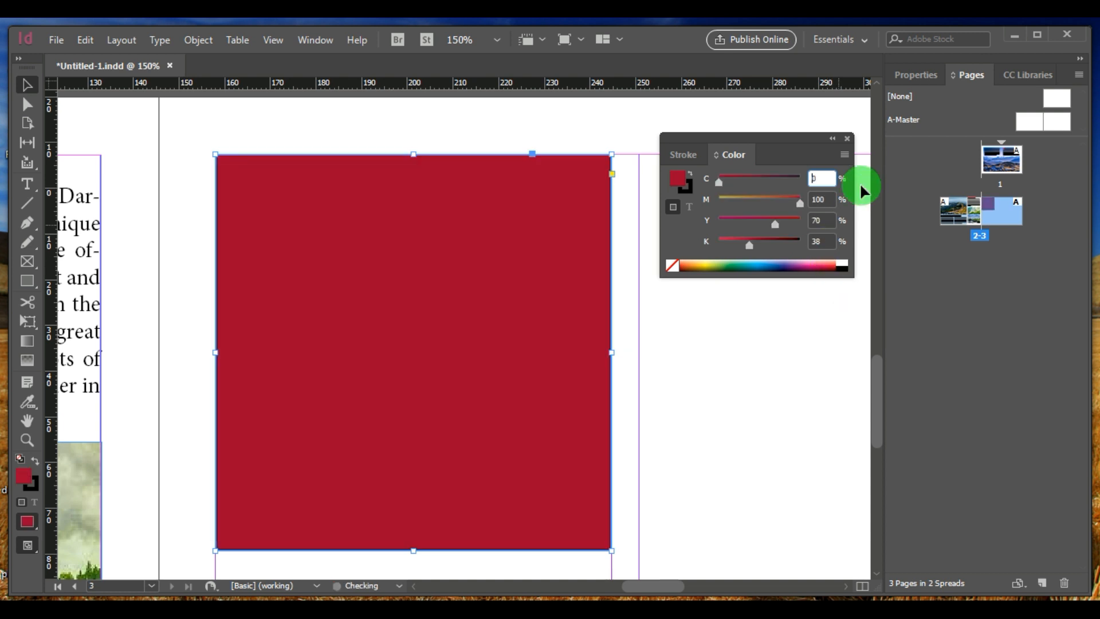
left_click_drag(775, 264, 747, 260)
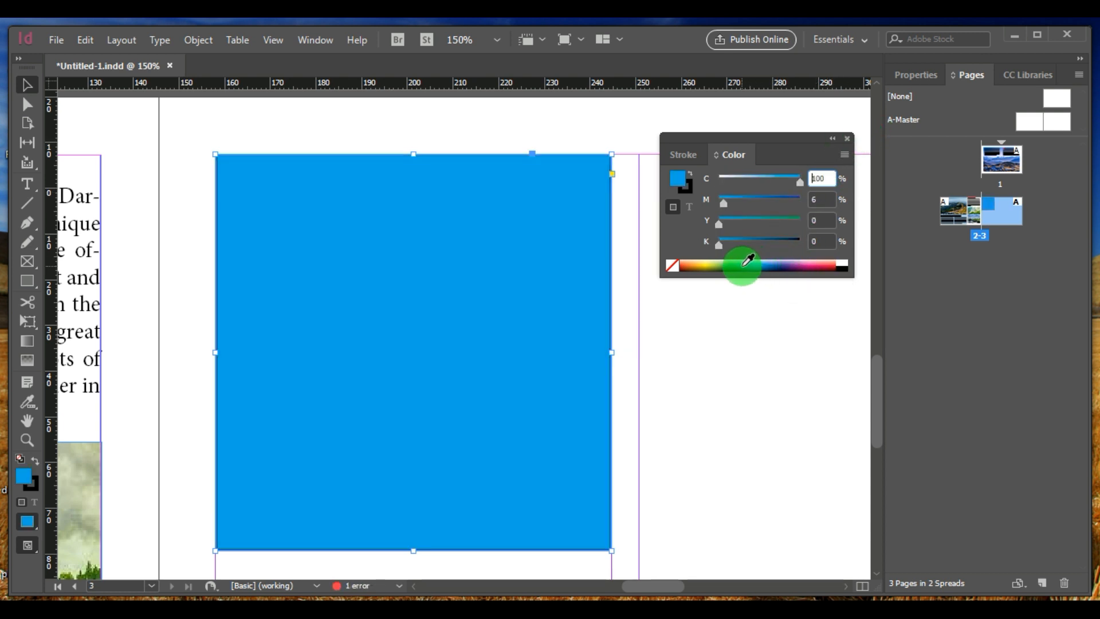
Lighten the rectangle's blue fill by trying 20% cyan and settling on 30%
left_click_drag(827, 179, 722, 169)
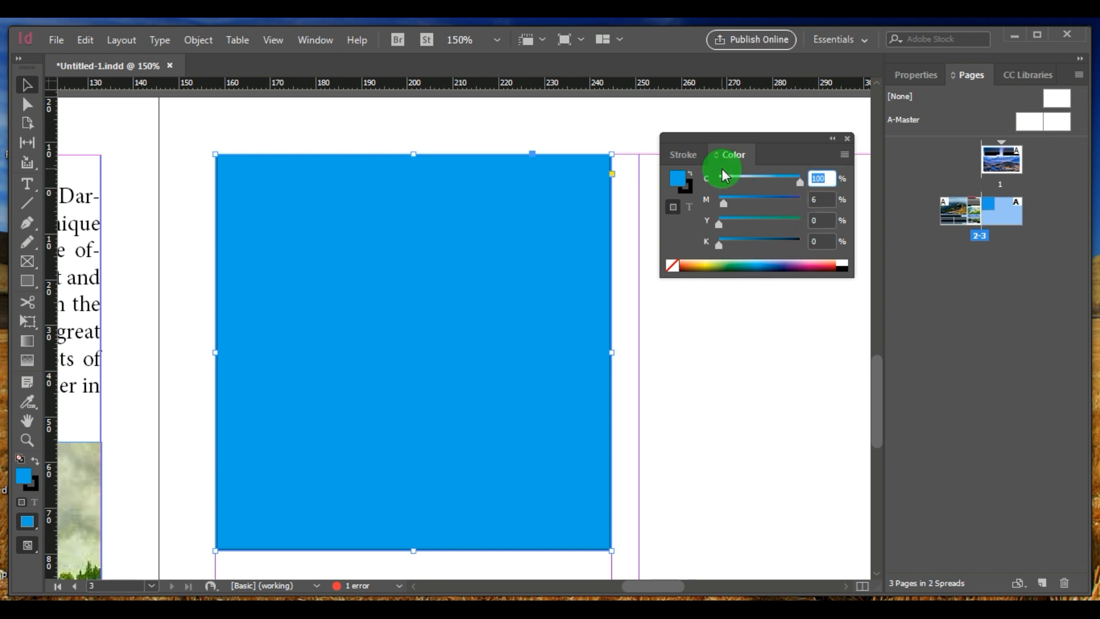
type("20")
key("Tab")
key("Tab")
key("shift+Tab")
key("shift+Tab")
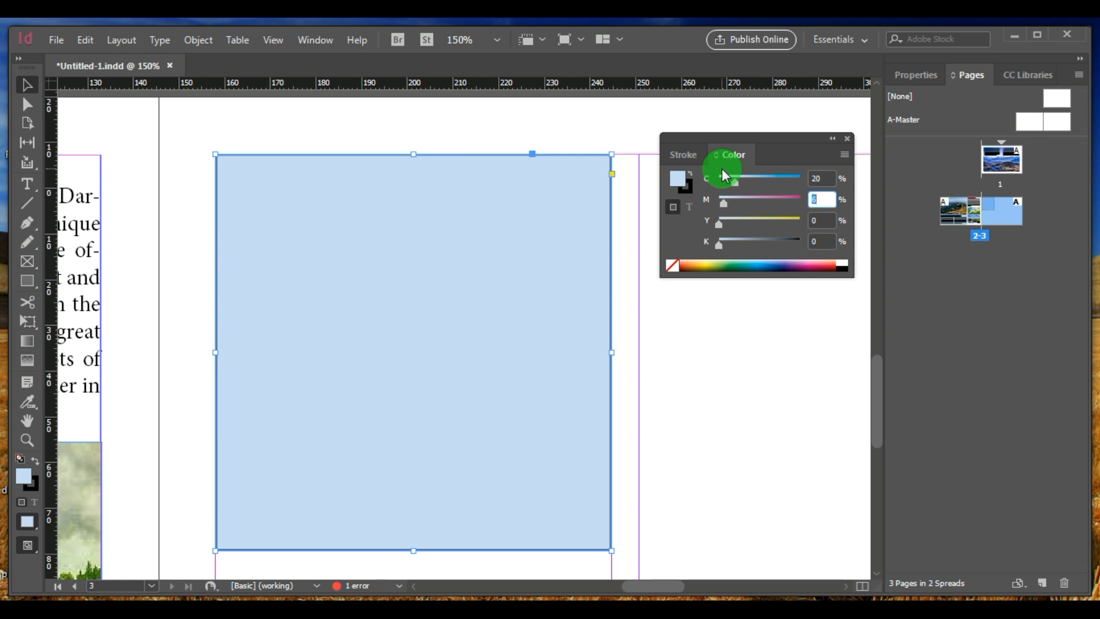
type("30")
key("Return")
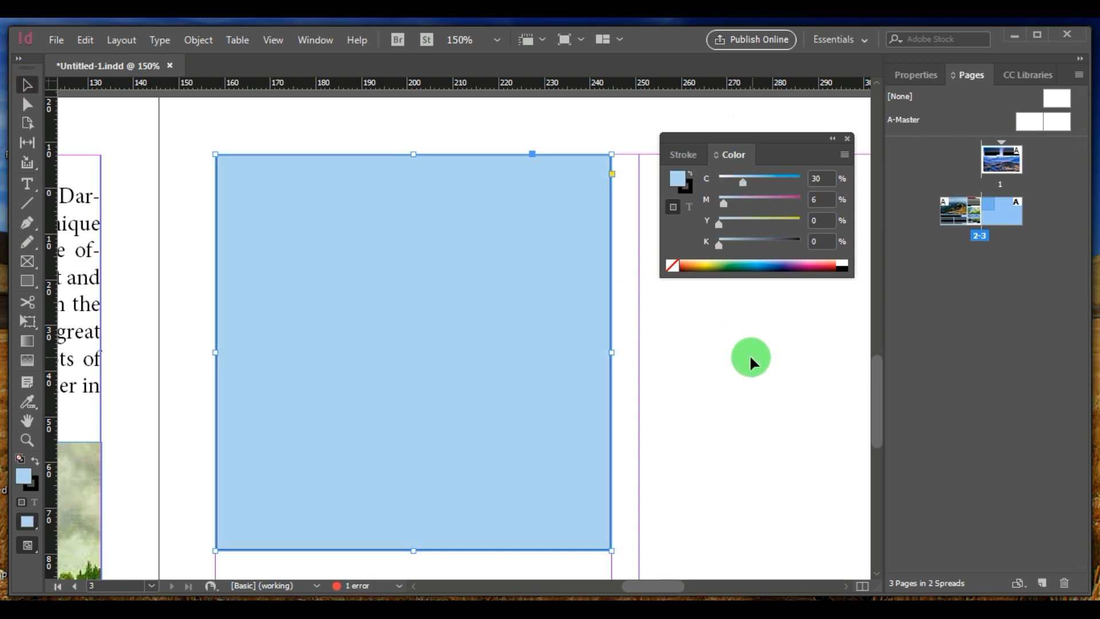
Send the light blue rectangle to the back behind the paragraph text and deselect it
left_click(749, 361)
right_click(485, 292)
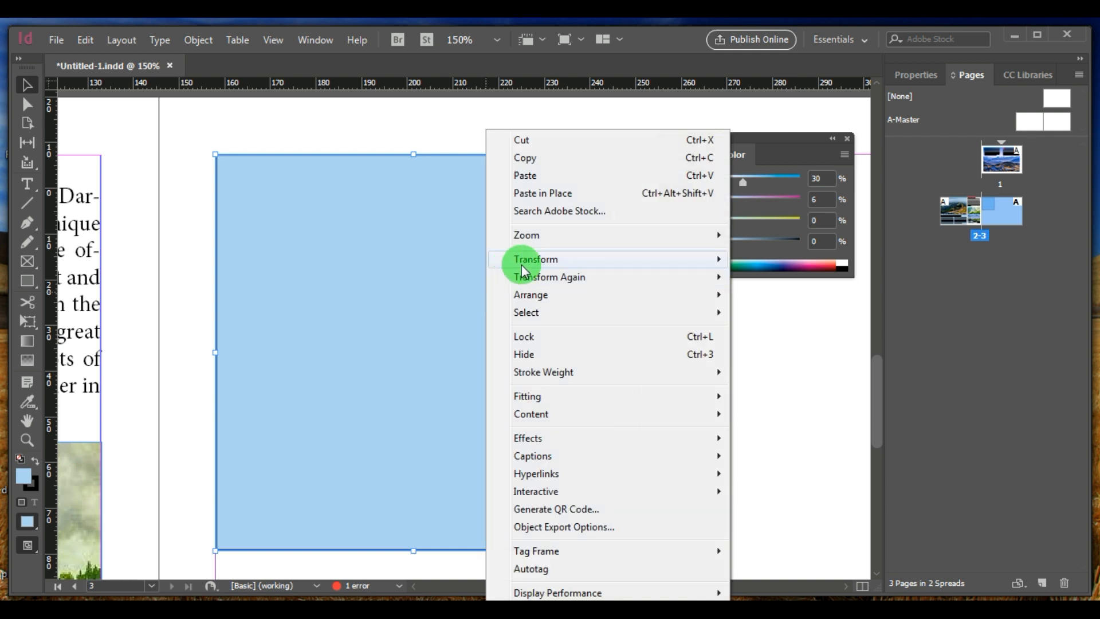
mouse_move(528, 296)
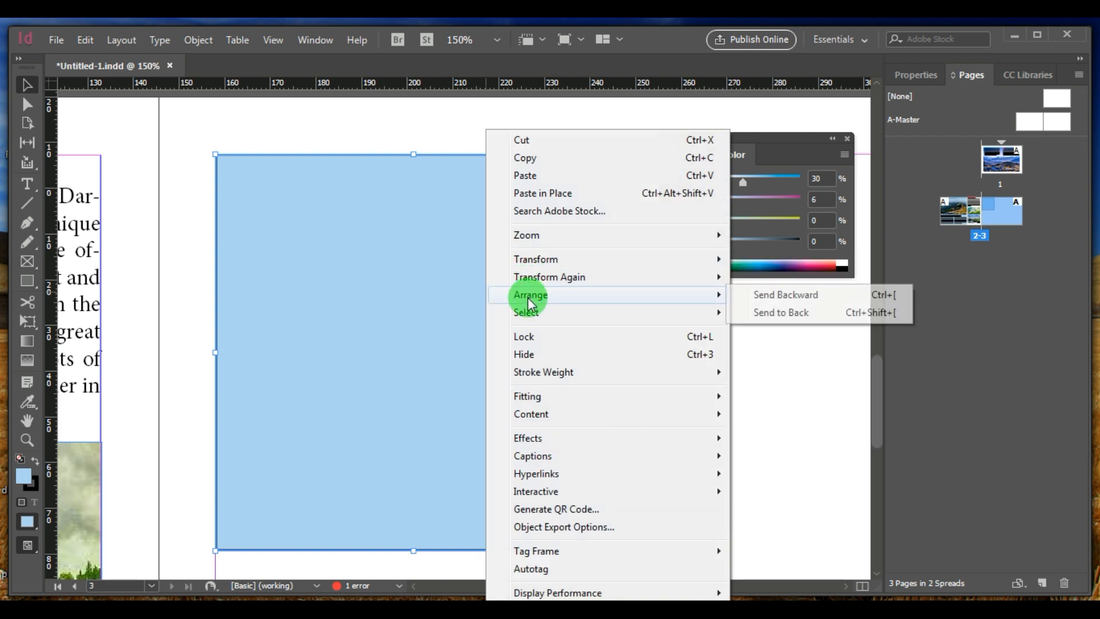
left_click(781, 313)
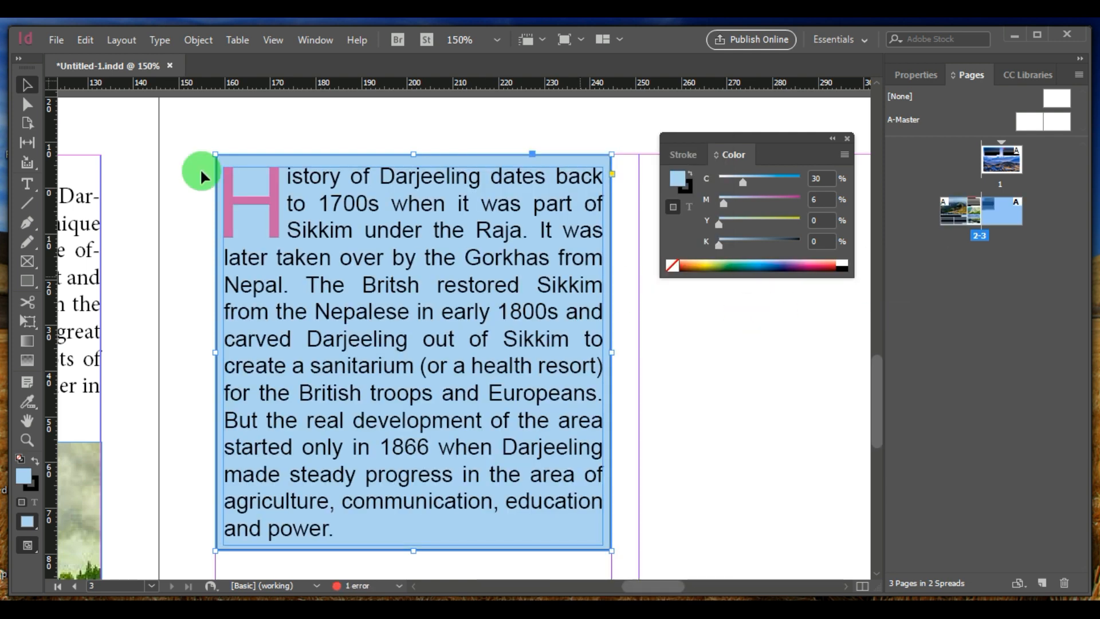
left_click(700, 331)
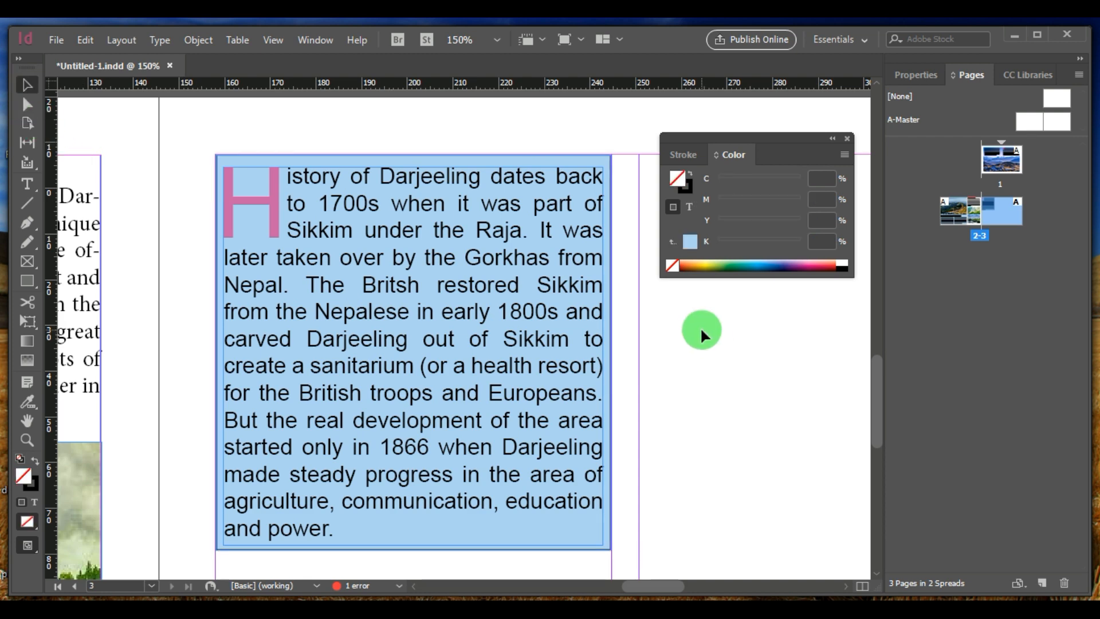
key("ctrl+minus")
key("ctrl+minus")
key("ctrl+minus")
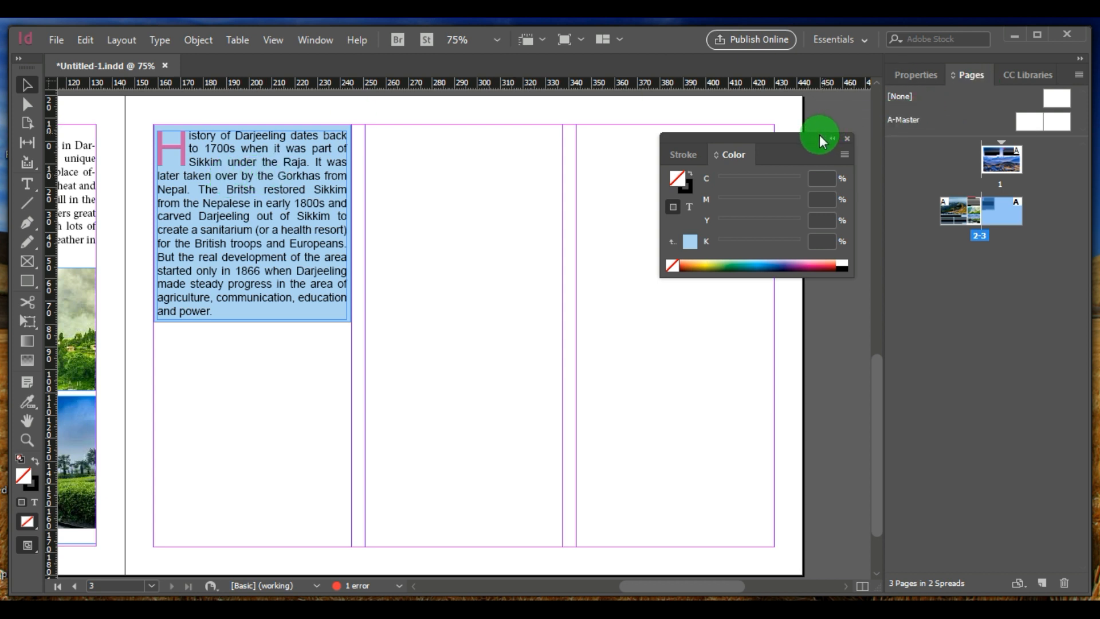
mouse_move(802, 137)
left_mouse_down()
mouse_move(764, 125)
mouse_move(803, 106)
left_mouse_up()
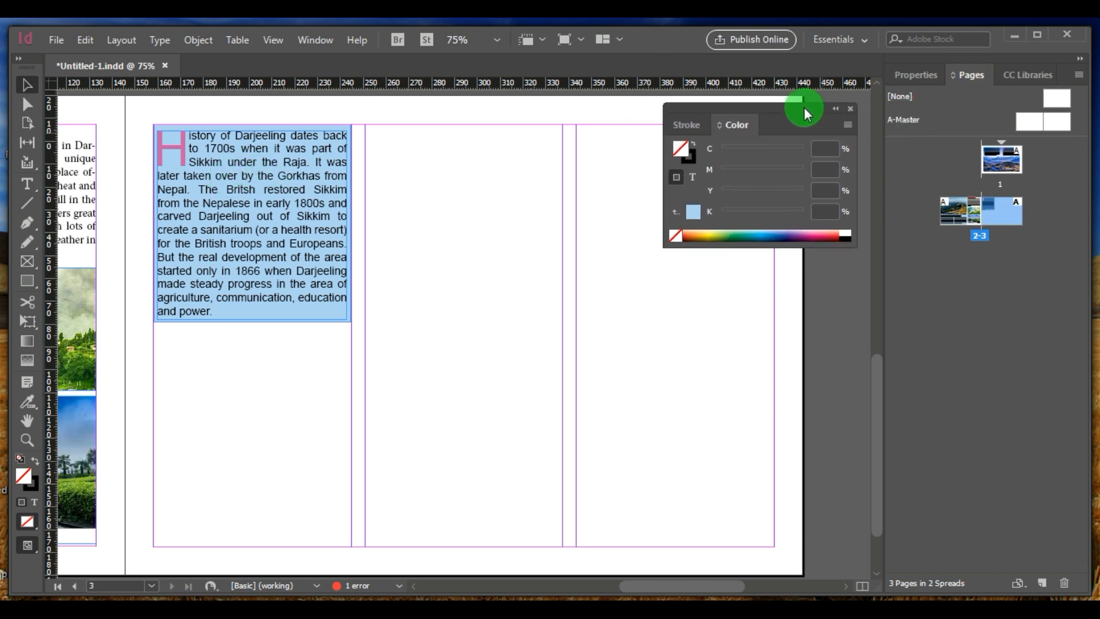
left_click(117, 39)
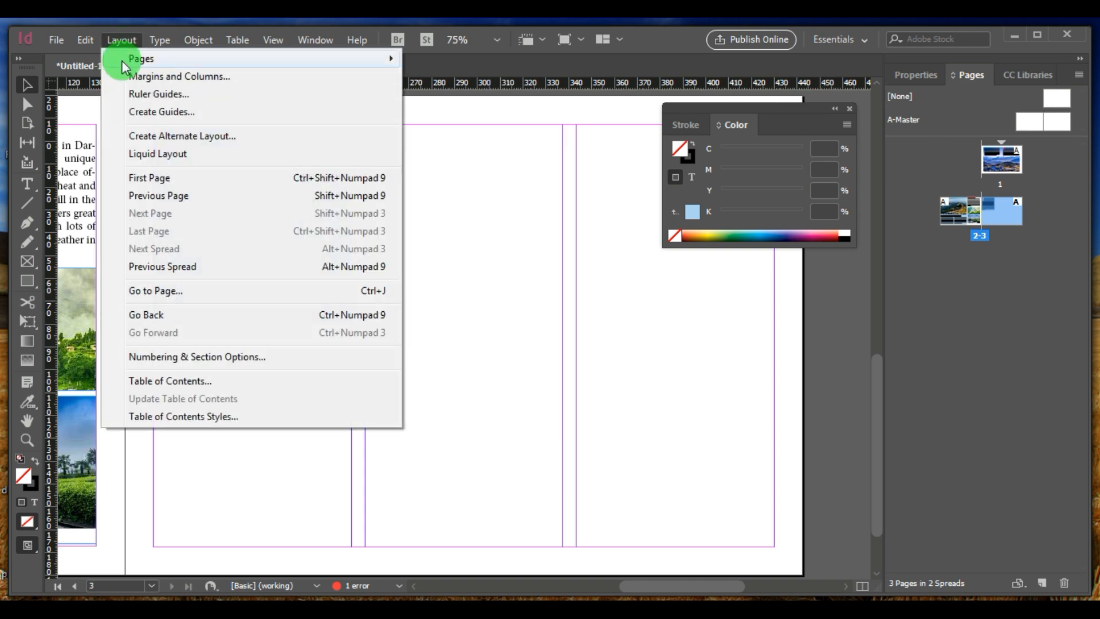
mouse_move(141, 60)
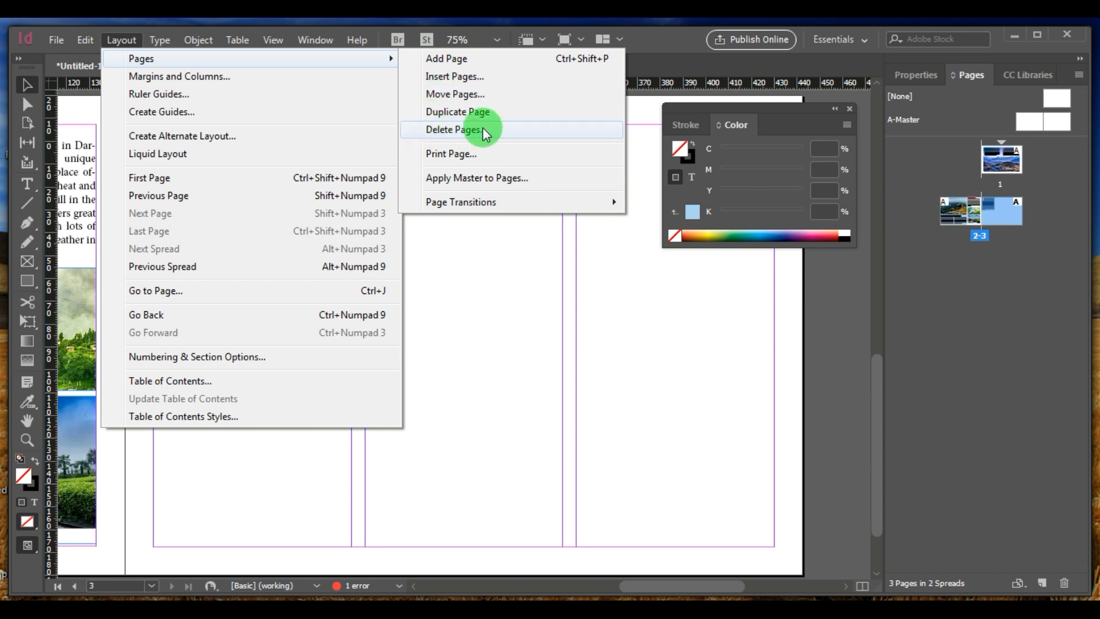
left_click(609, 375)
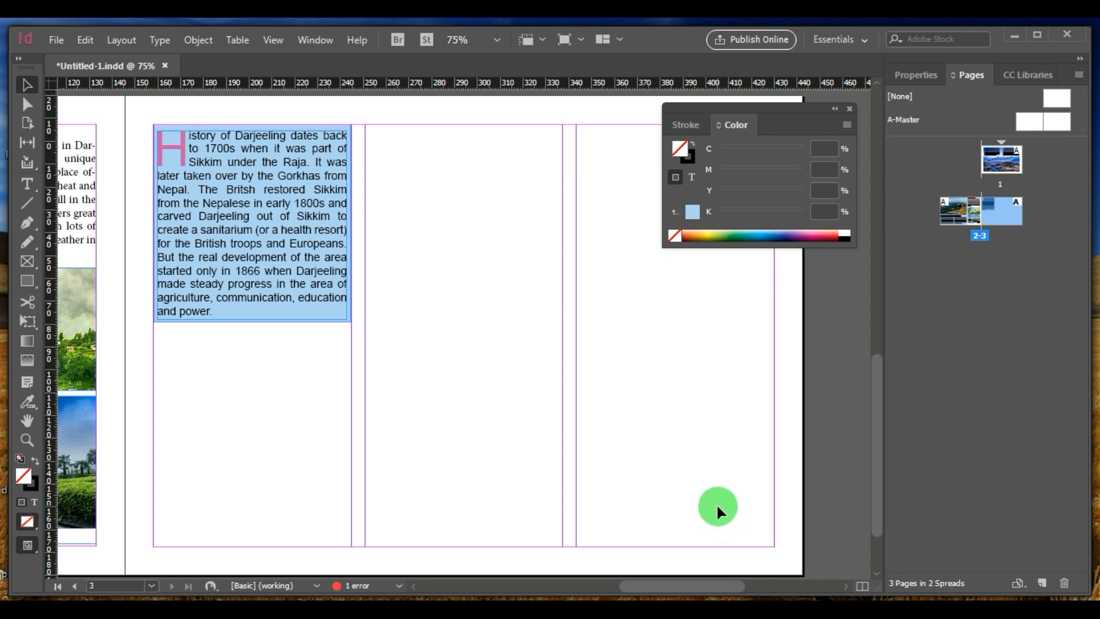
Delete page 3 from the document and shift the Color panel off the Weather in Darjeeling heading on page 2
left_click(122, 40)
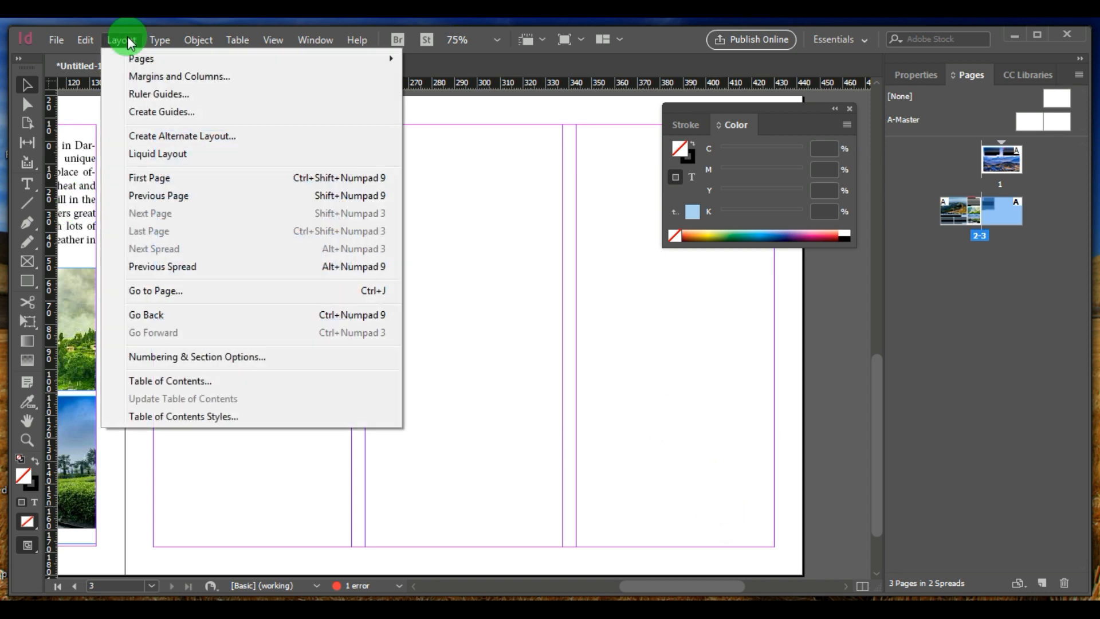
mouse_move(246, 56)
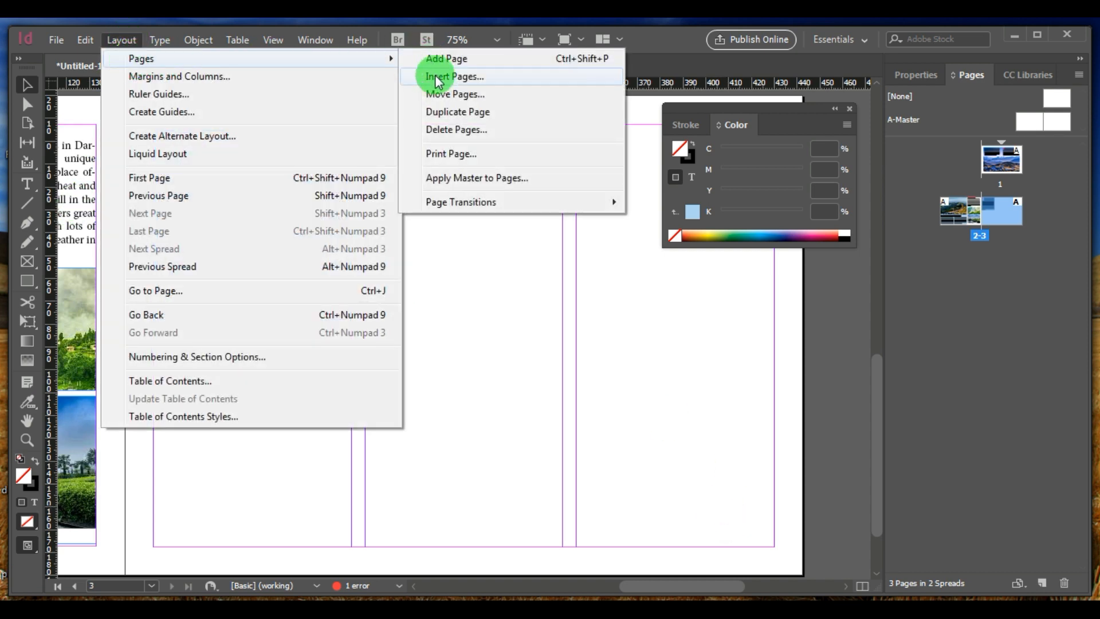
left_click(439, 130)
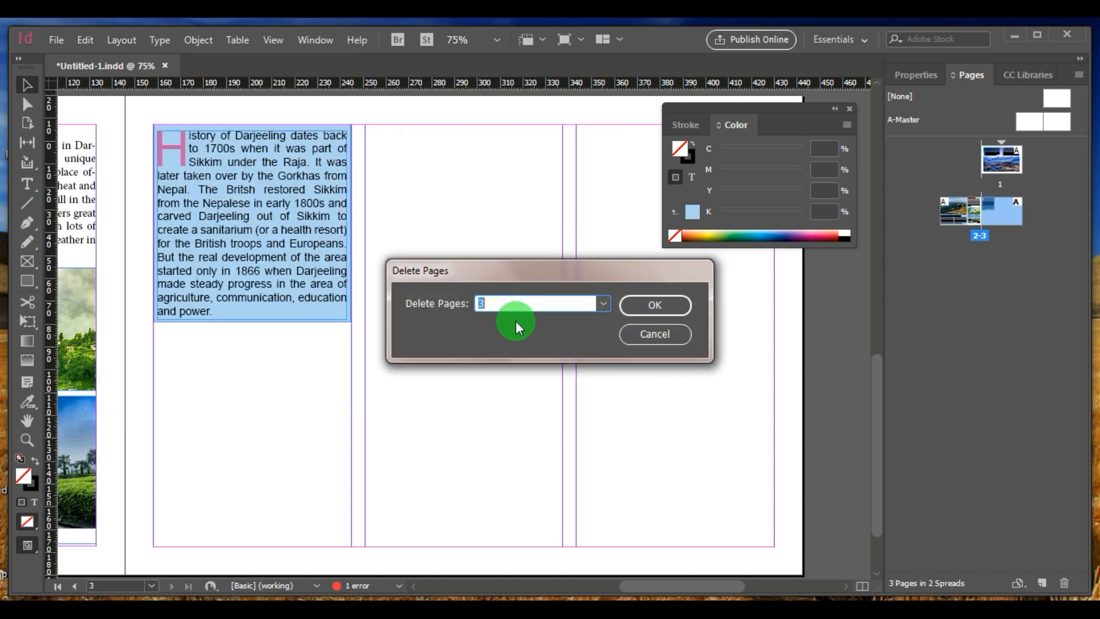
left_click(657, 307)
left_click(600, 343)
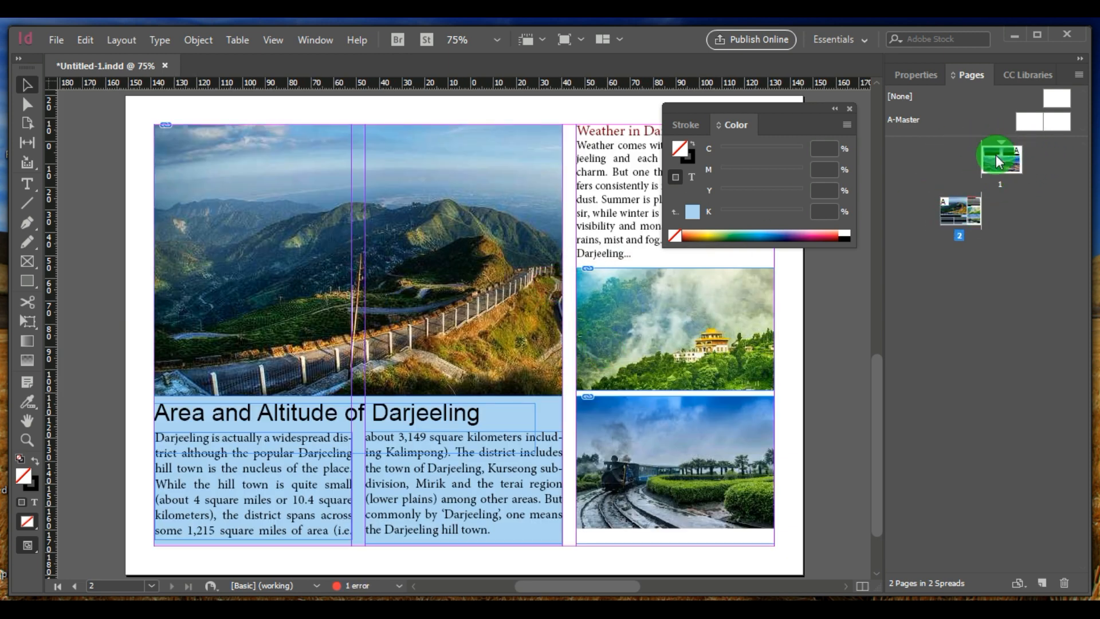
left_click_drag(973, 210, 973, 211)
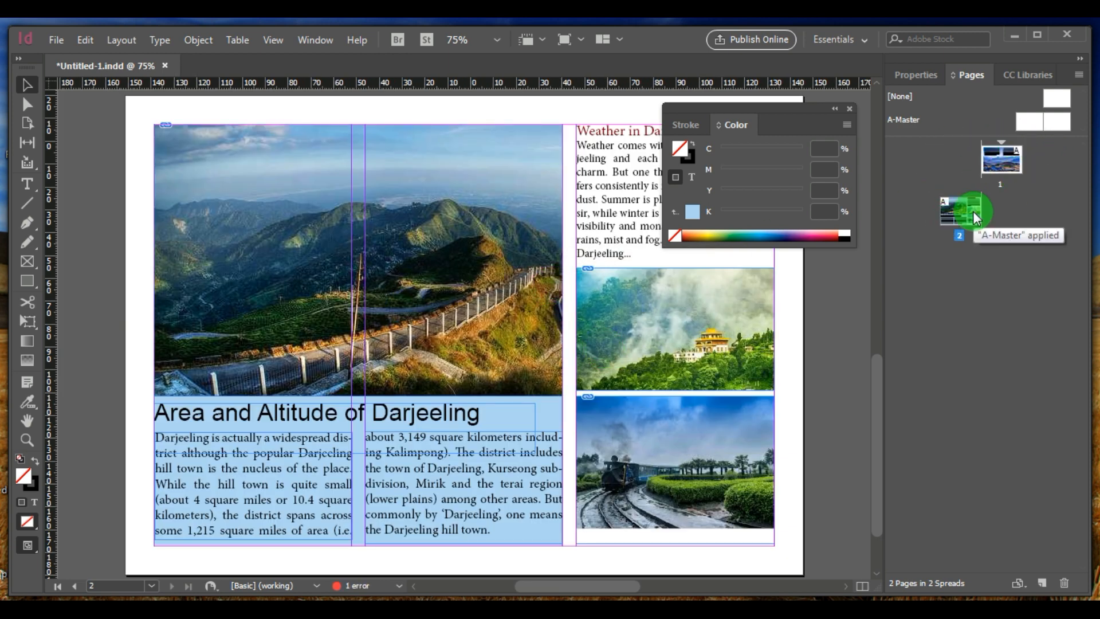
left_click_drag(776, 105, 751, 208)
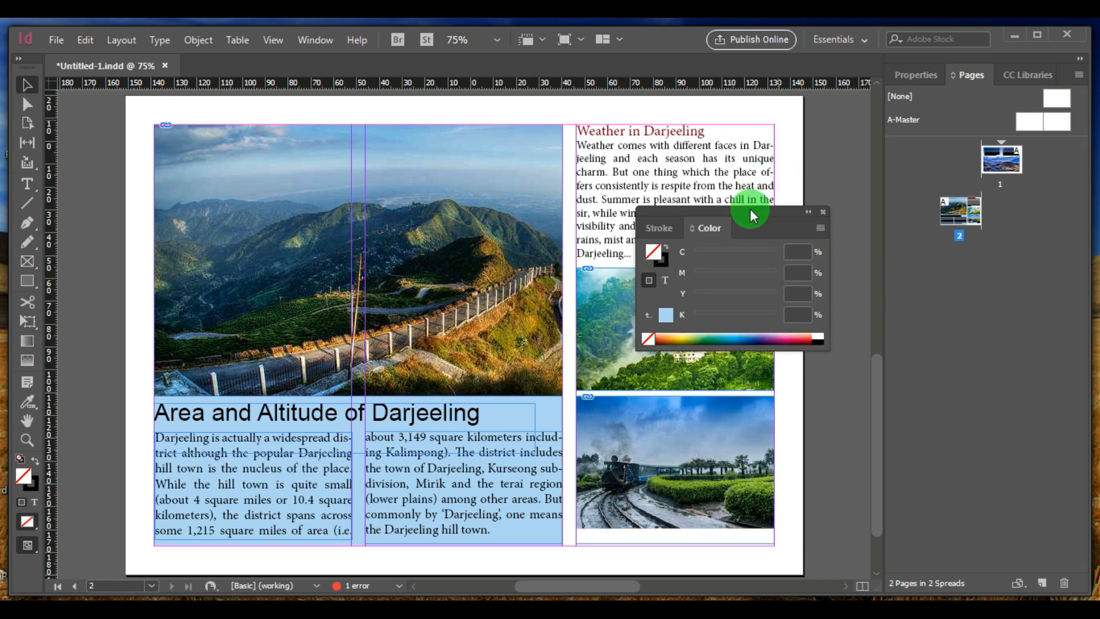